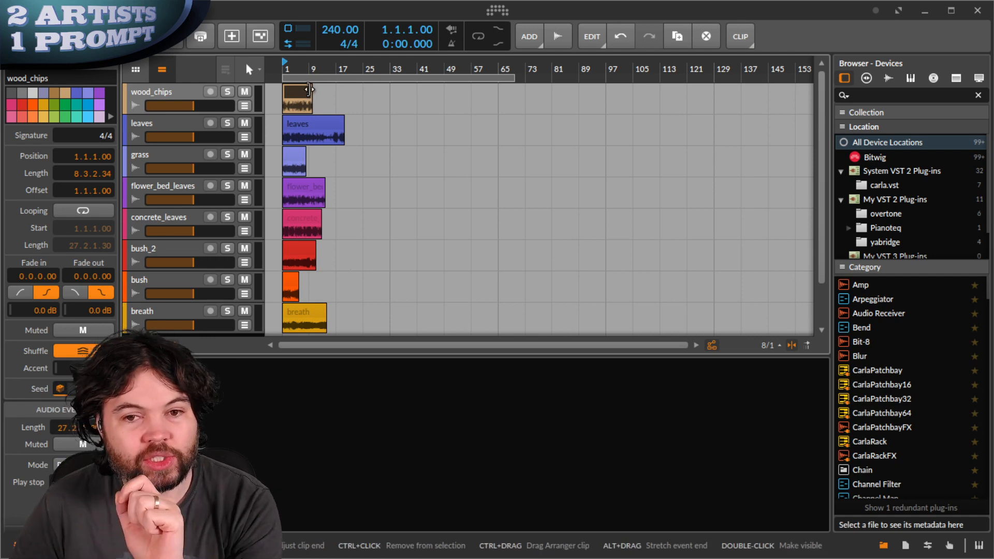
- Solo the wood_chips track and start playback to hear it
{"action": "left_click", "coordinate": [228, 91]}
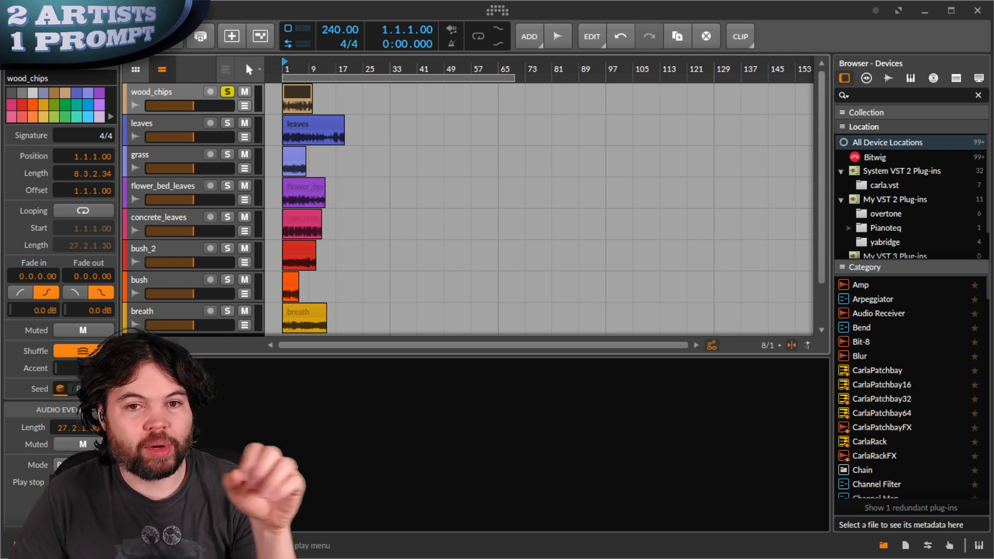
{"action": "key", "text": "space"}
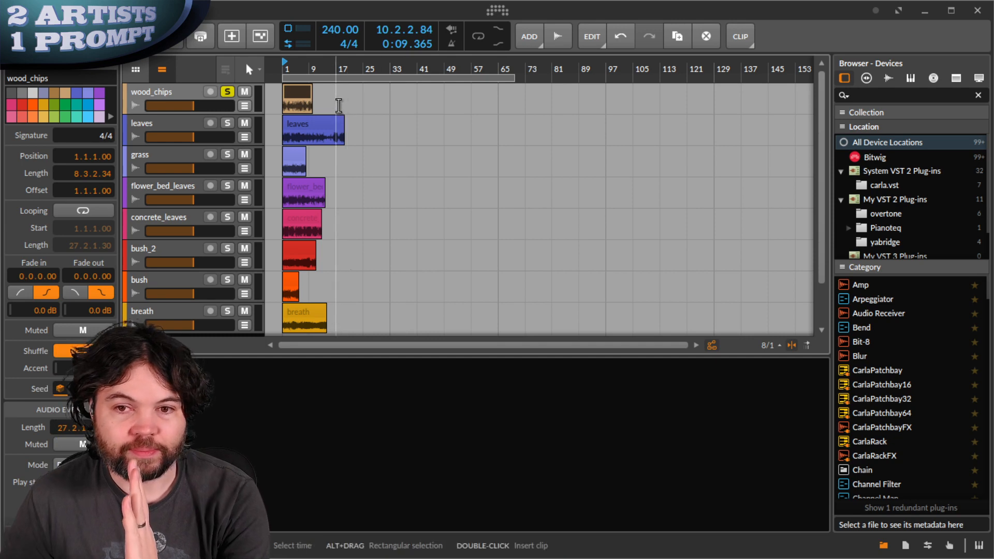
- Solo the grass track, move it up above leaves, and play from bar 1
{"action": "scroll", "coordinate": [338, 105], "scroll_direction": "up", "scroll_amount": 5}
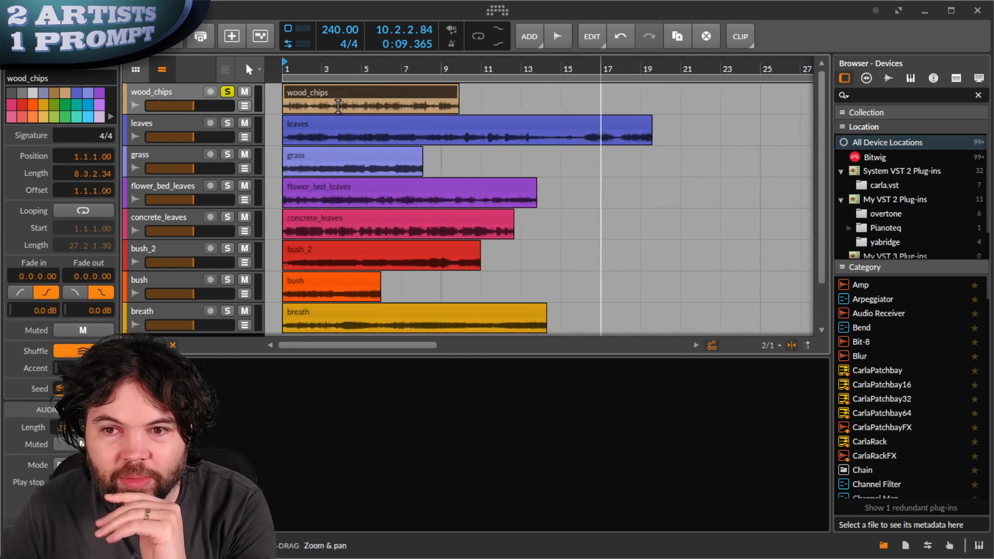
{"action": "scroll", "coordinate": [338, 106], "scroll_direction": "down", "scroll_amount": 5}
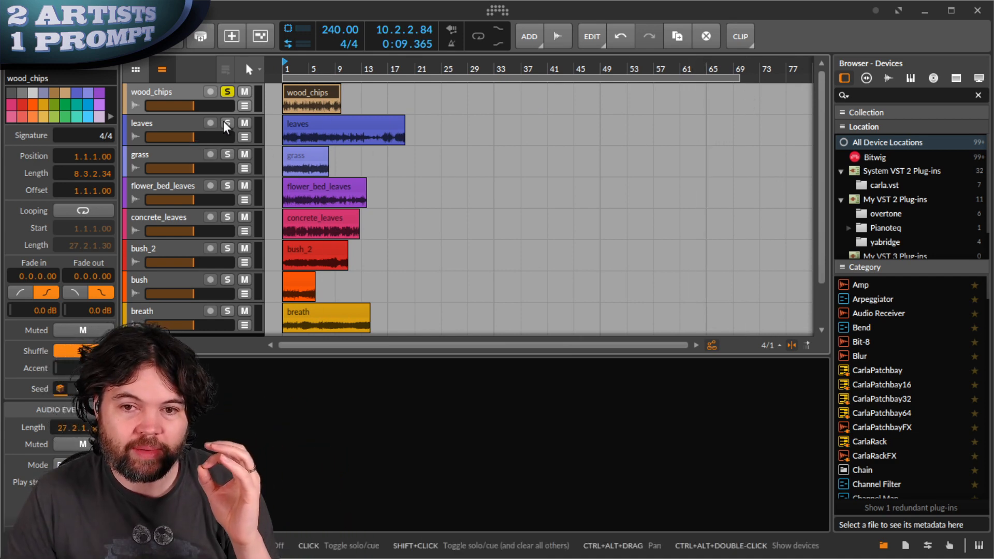
{"action": "left_click", "coordinate": [225, 161]}
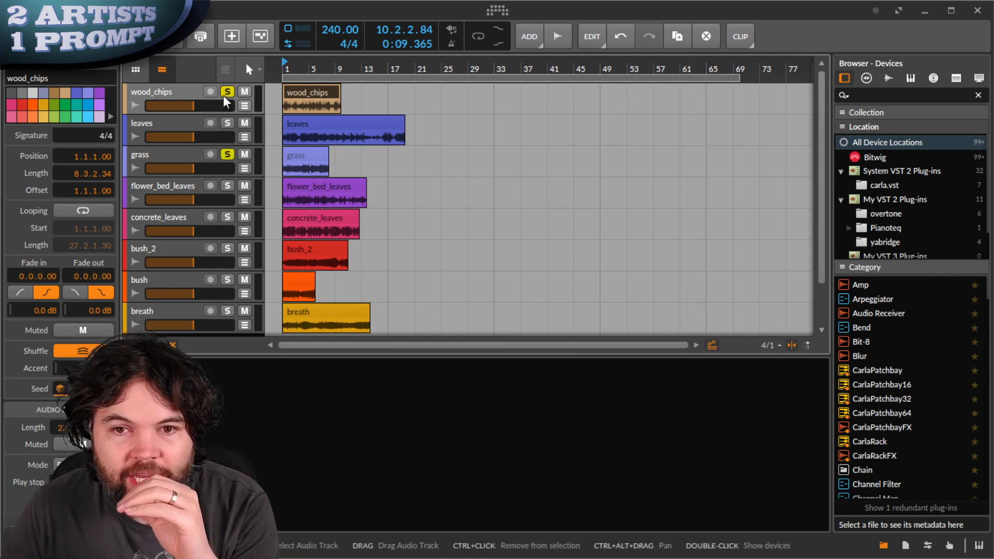
{"action": "left_click", "coordinate": [226, 92]}
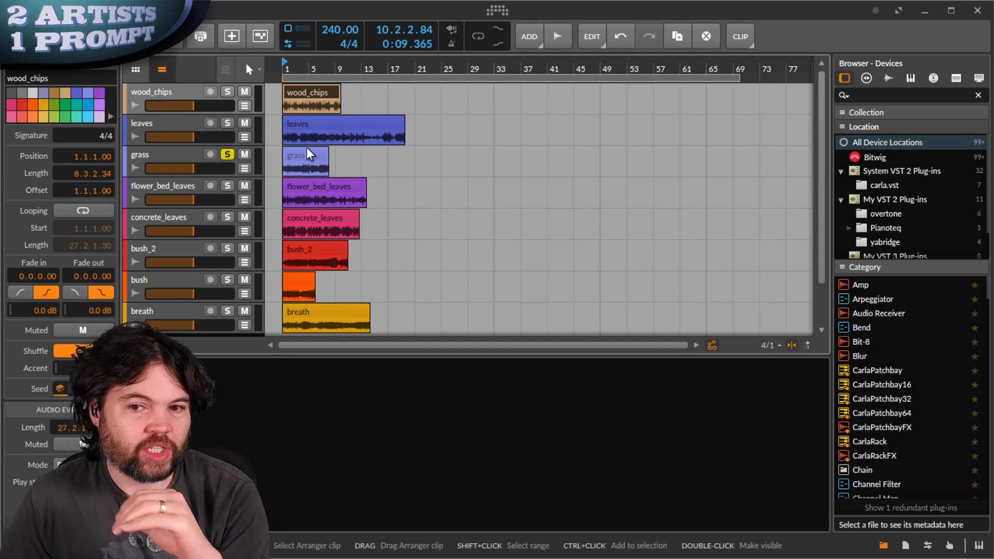
{"action": "left_click_drag", "start_coordinate": [147, 154], "coordinate": [156, 119]}
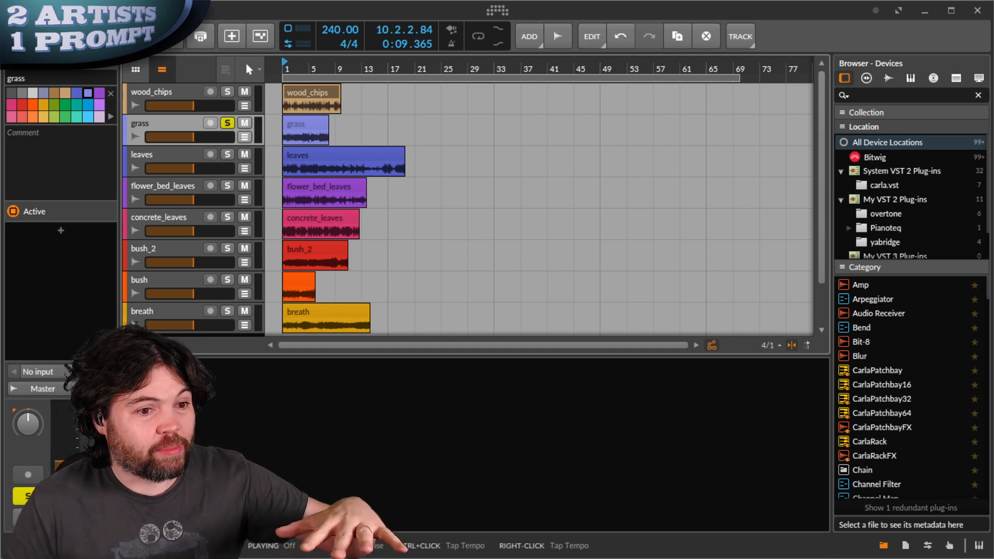
{"action": "key", "text": "space"}
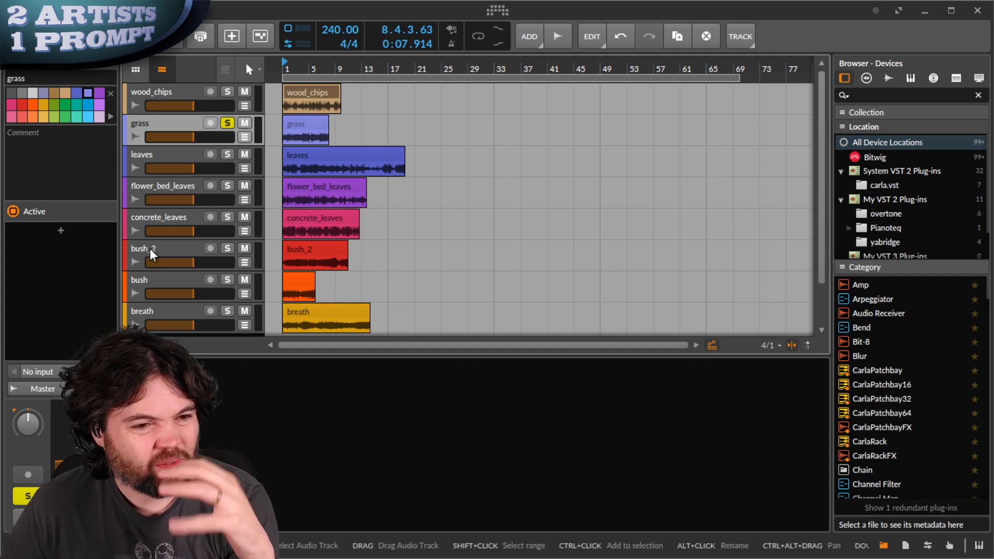
- Move bush_2 above leaves under grass, with bush directly below it
{"action": "left_click_drag", "start_coordinate": [150, 249], "coordinate": [151, 148]}
{"action": "left_click_drag", "start_coordinate": [151, 275], "coordinate": [151, 173]}
{"action": "left_click", "coordinate": [156, 158]}
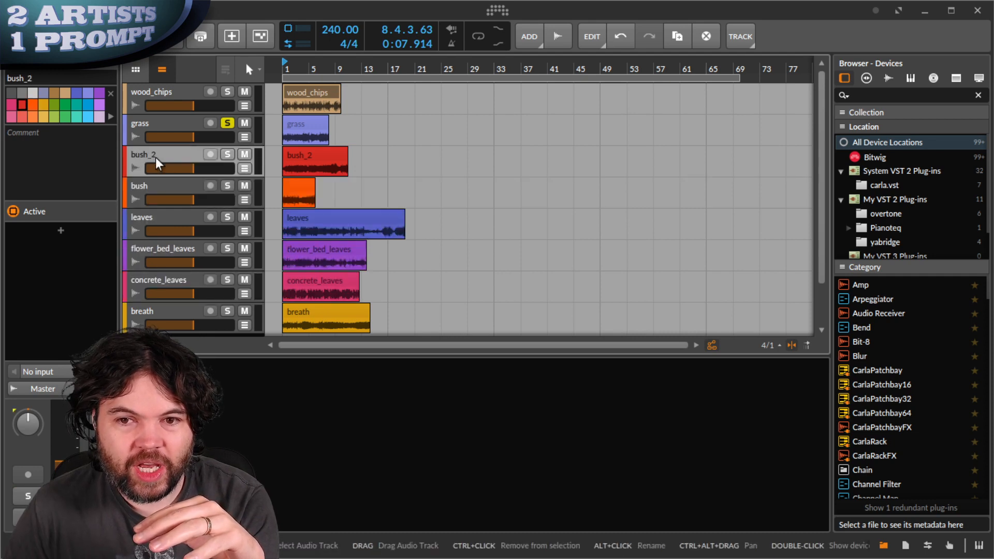
- Solo bush_2 and play from bar 1 to audition it
{"action": "left_click", "coordinate": [227, 153]}
{"action": "left_click", "coordinate": [228, 123]}
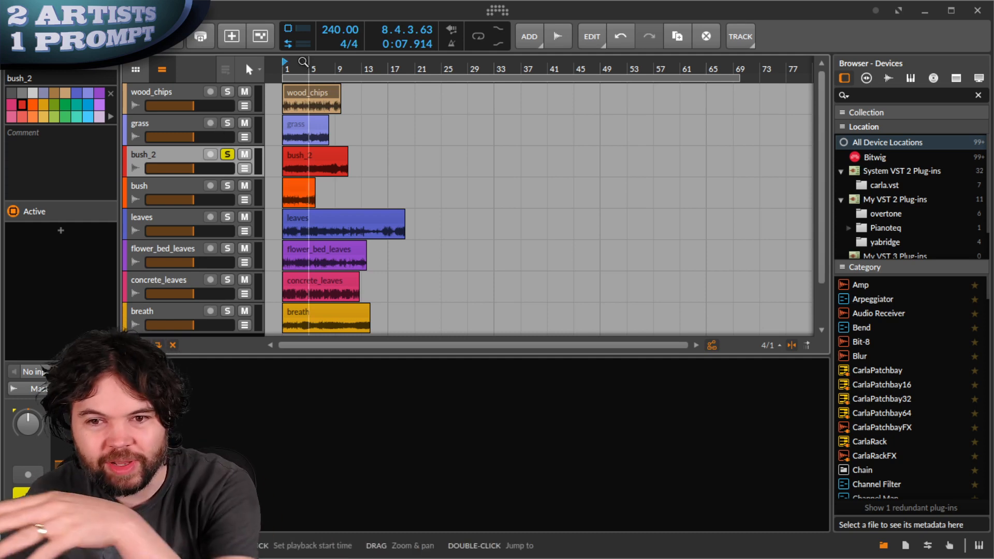
{"action": "left_click", "coordinate": [83, 36]}
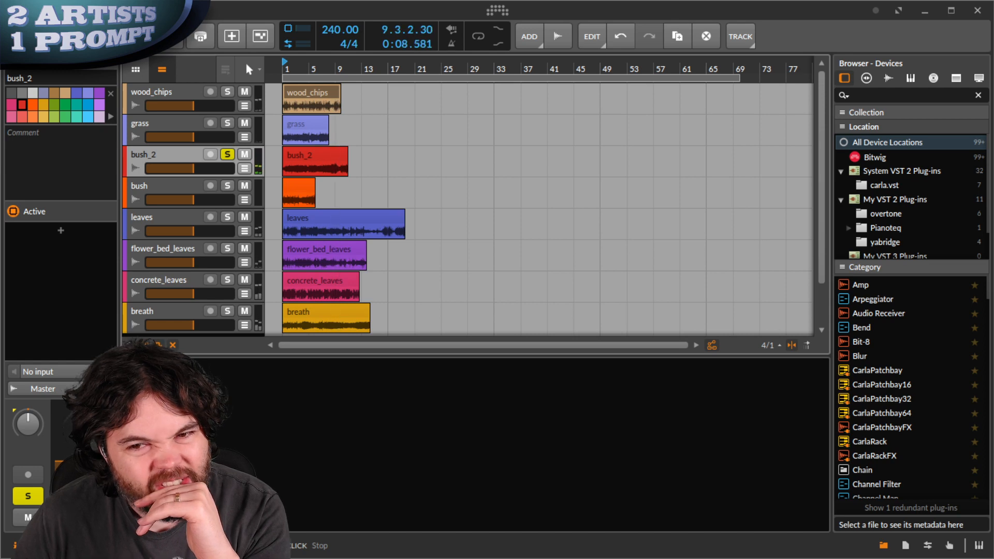
- Solo and play the bush track, then delete it along with its clip
{"action": "left_click", "coordinate": [227, 185], "text": "shift"}
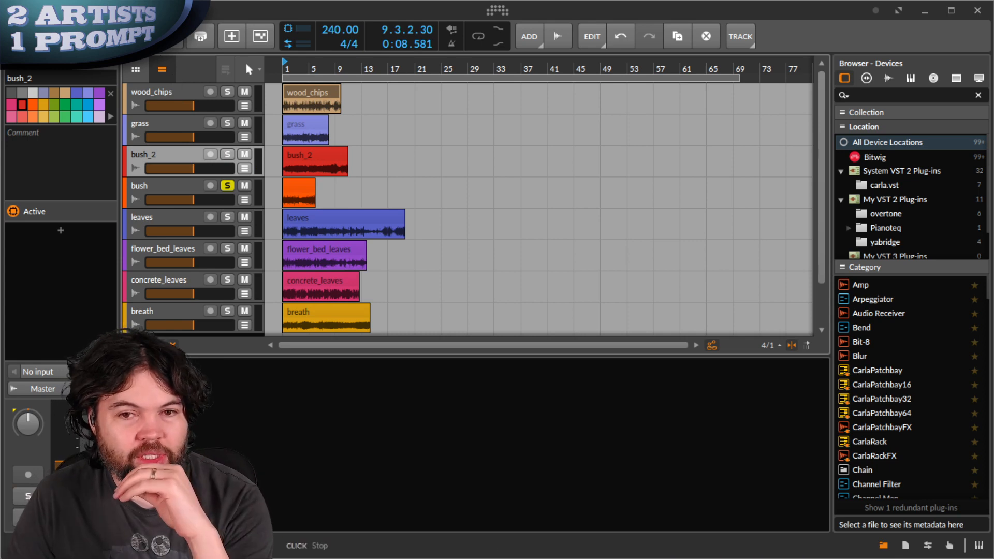
{"action": "key", "text": "space"}
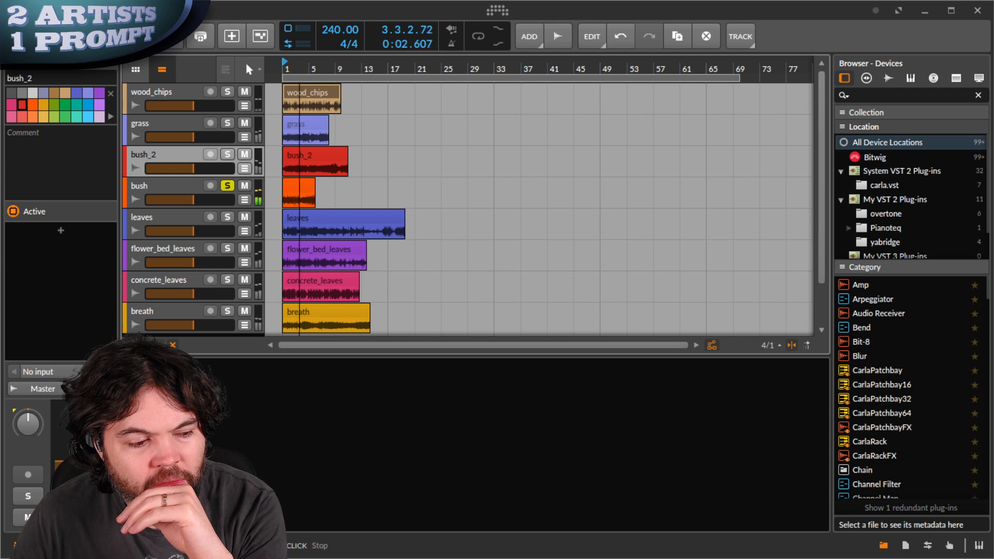
{"action": "key", "text": "space"}
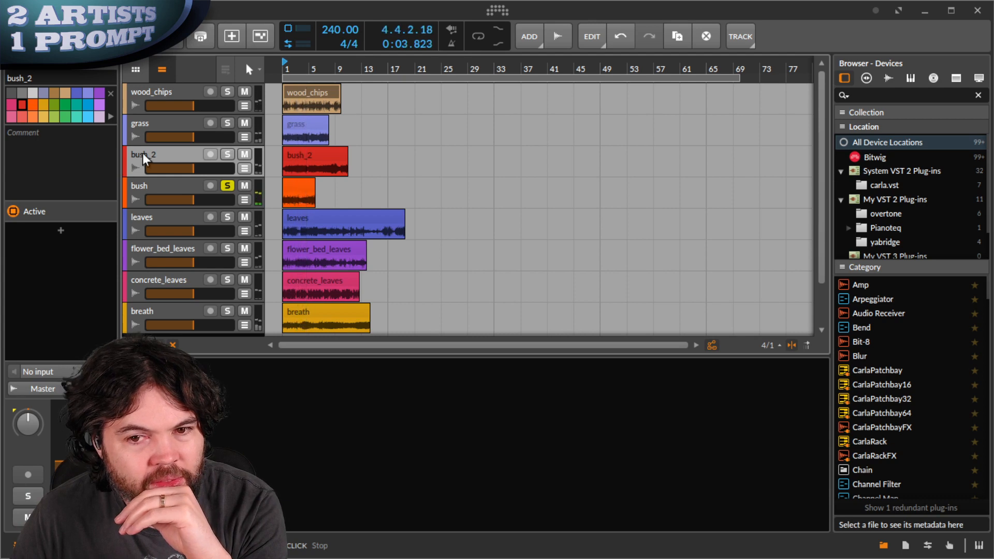
{"action": "left_click", "coordinate": [145, 184]}
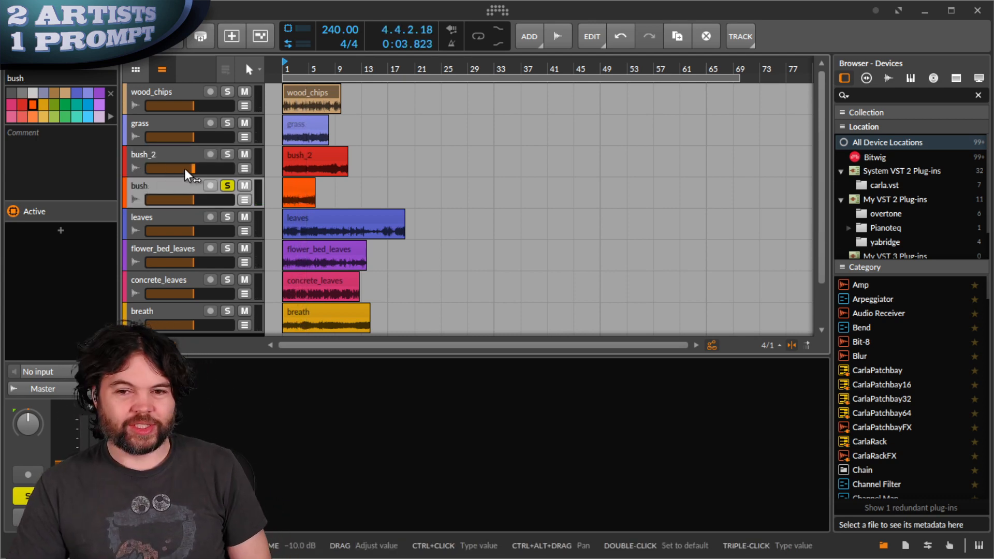
{"action": "key", "text": "Delete"}
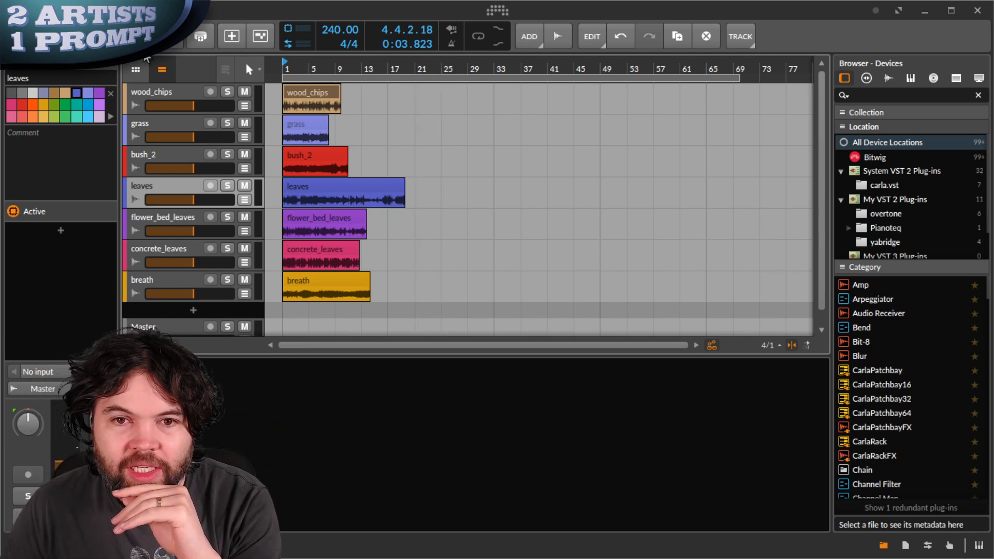
- Solo the leaves track and play it back
{"action": "left_click", "coordinate": [227, 186]}
{"action": "key", "text": "space"}
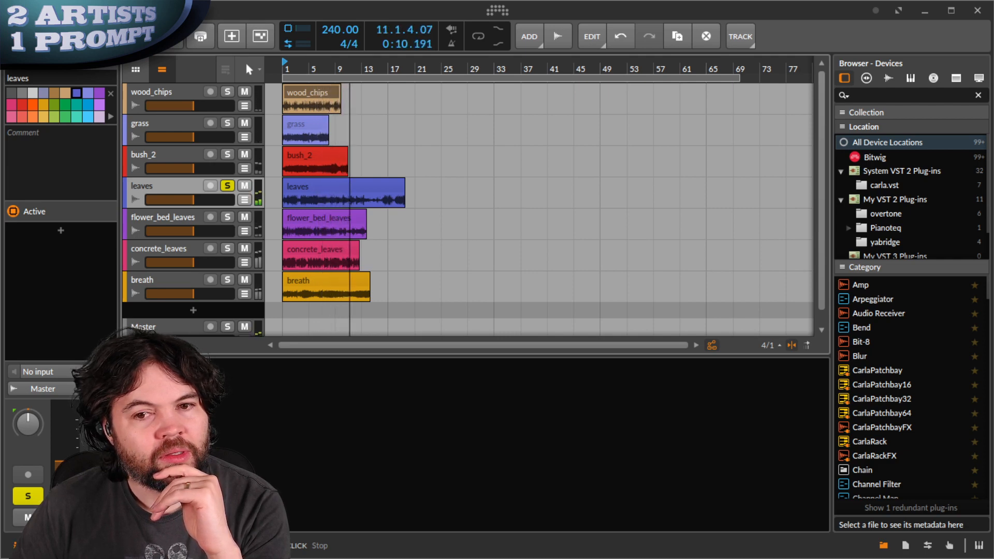
{"action": "key", "text": "space"}
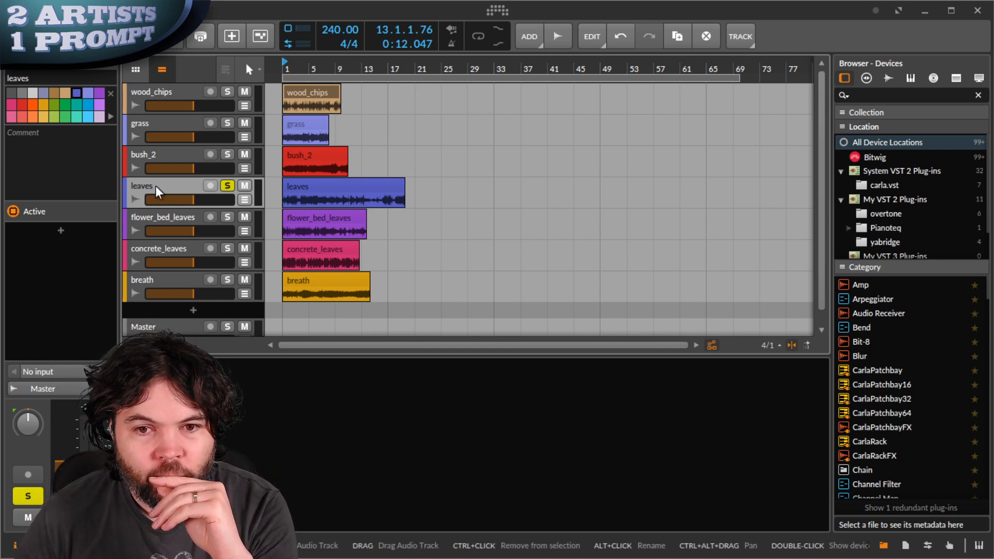
- Solo and play flower_bed_leaves, then move it directly below wood_chips
{"action": "left_click", "coordinate": [160, 215]}
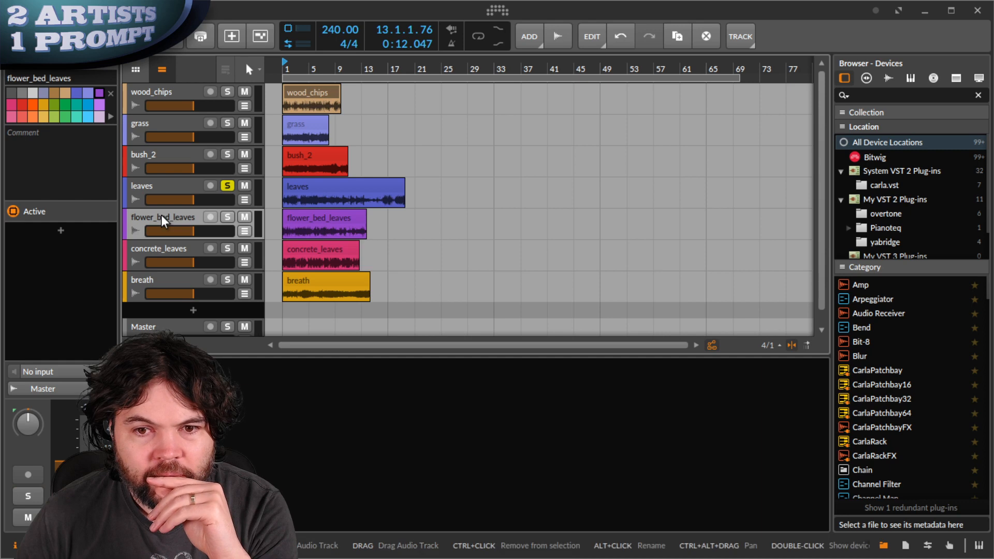
{"action": "left_click", "coordinate": [227, 217]}
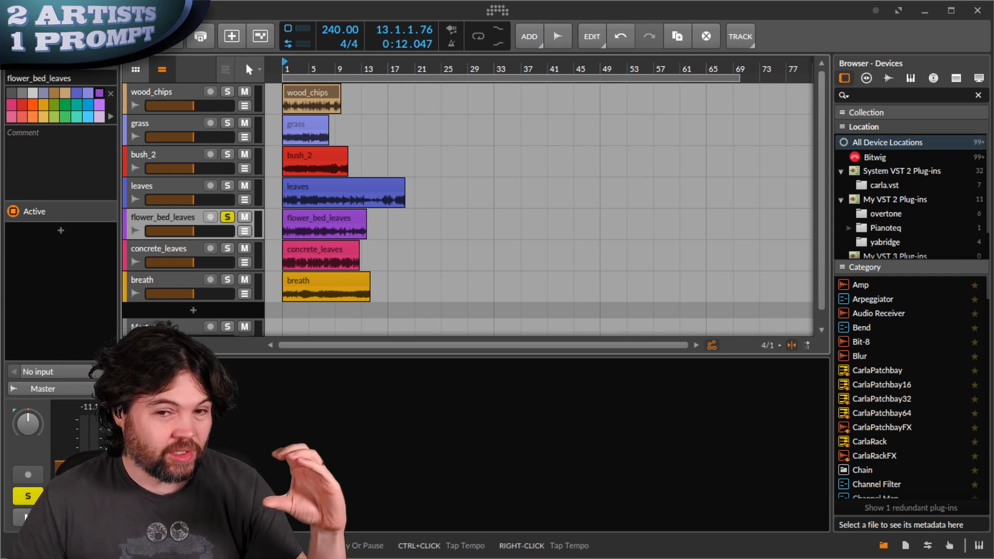
{"action": "key", "text": "space"}
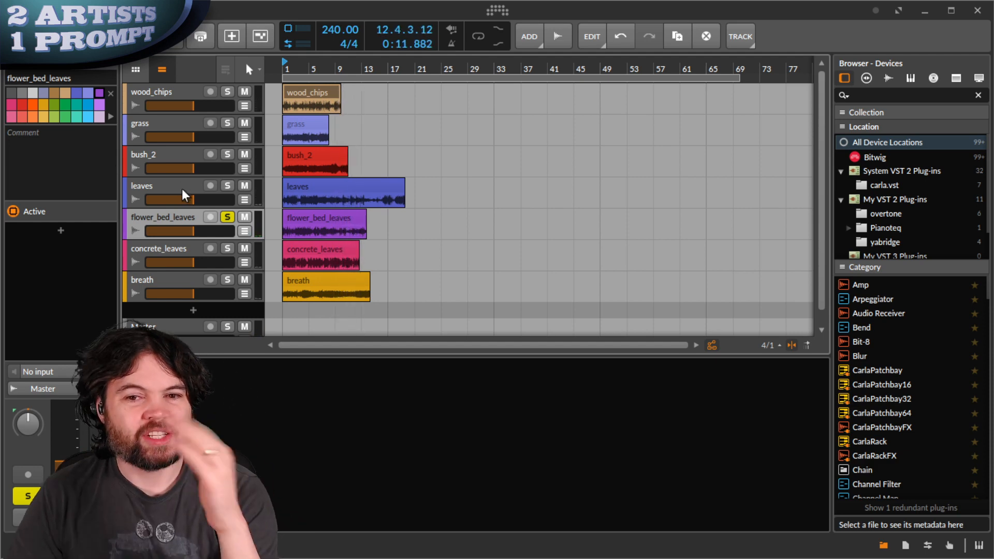
{"action": "left_click_drag", "start_coordinate": [171, 212], "coordinate": [207, 104]}
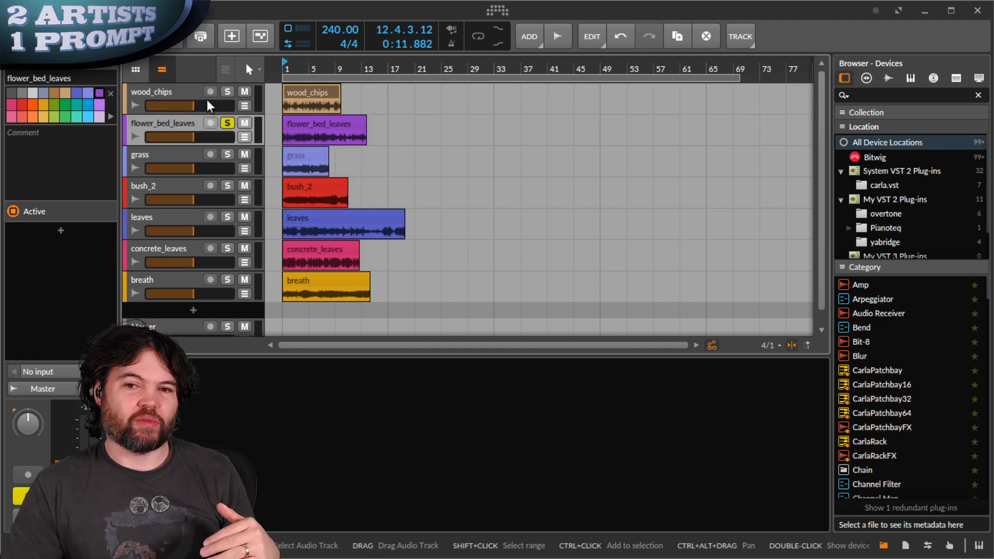
- Group wood_chips and flower_bed_leaves with Ctrl+G and name the group Footsteps
{"action": "left_click", "coordinate": [167, 94]}
{"action": "left_click", "coordinate": [168, 123], "text": "ctrl"}
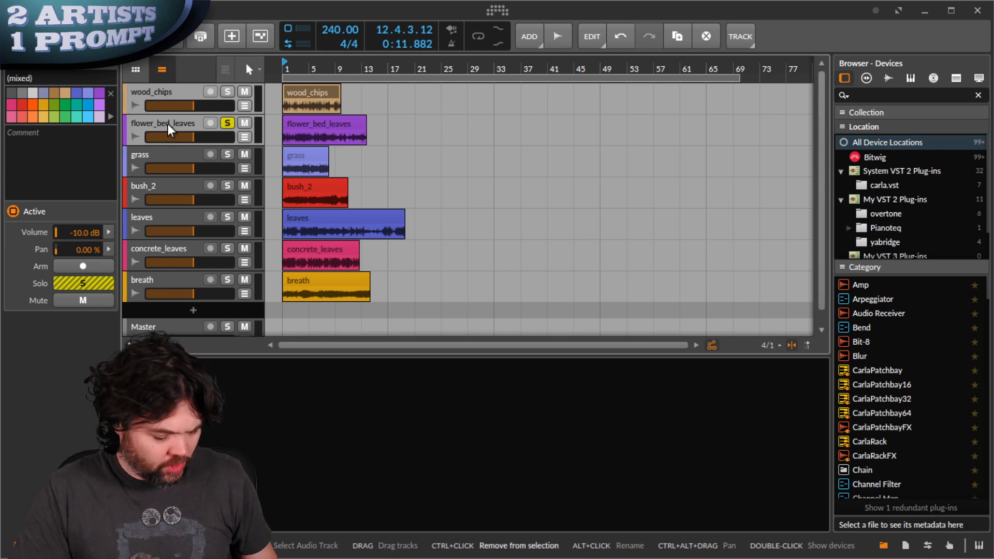
{"action": "key", "text": "ctrl+g"}
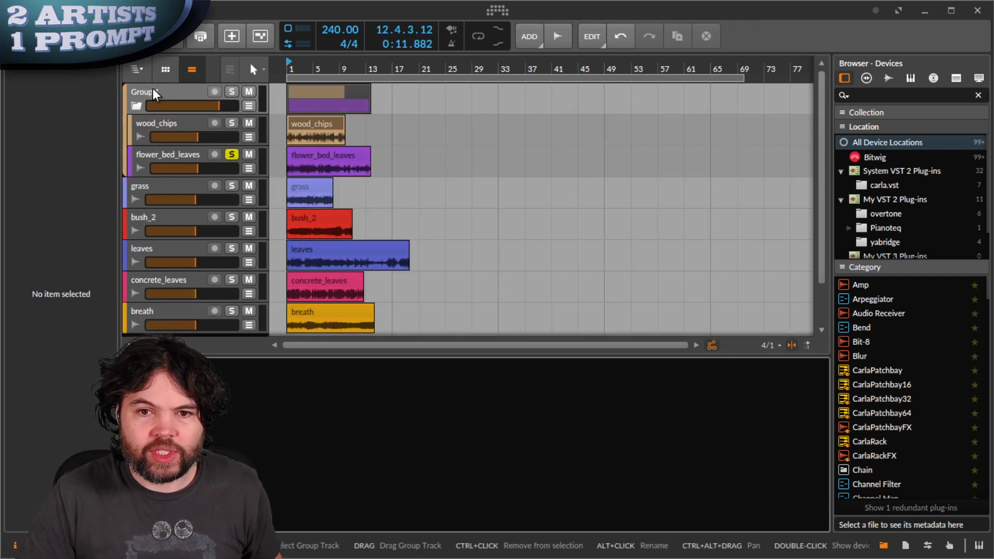
{"action": "left_click", "coordinate": [153, 89]}
{"action": "double_click", "coordinate": [153, 89]}
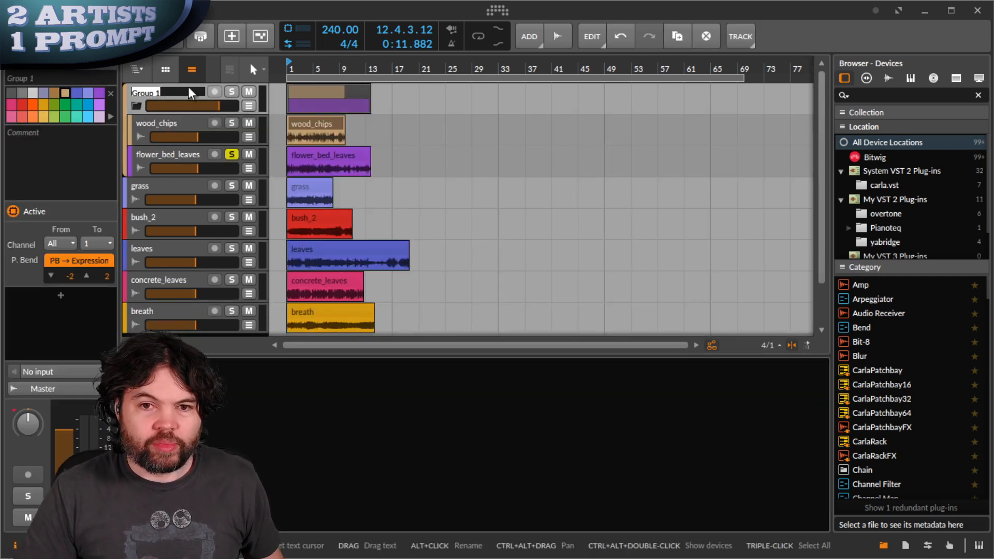
{"action": "type", "text": "Footsteps"}
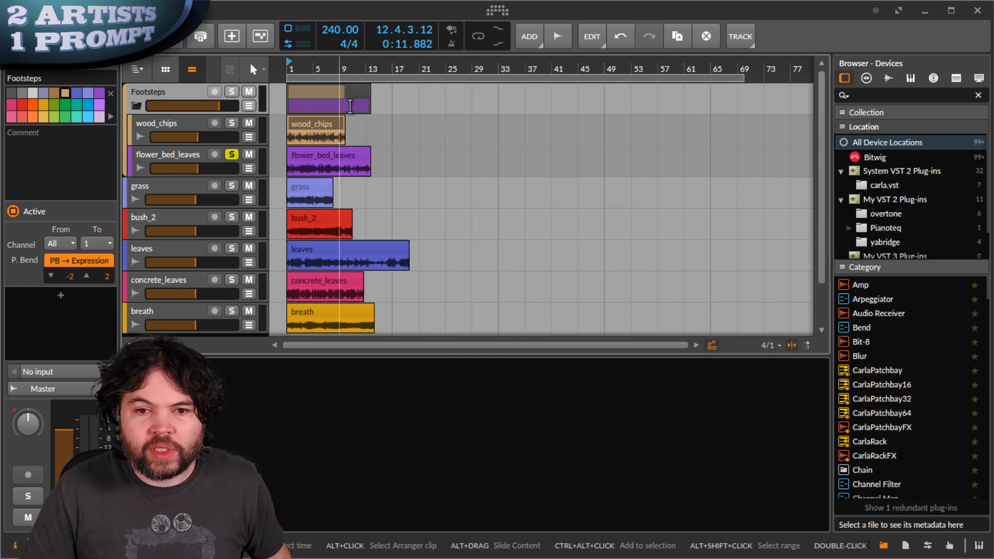
- Move breath below flower_bed_leaves, solo only breath, and play it
{"action": "left_click_drag", "start_coordinate": [155, 313], "coordinate": [157, 182]}
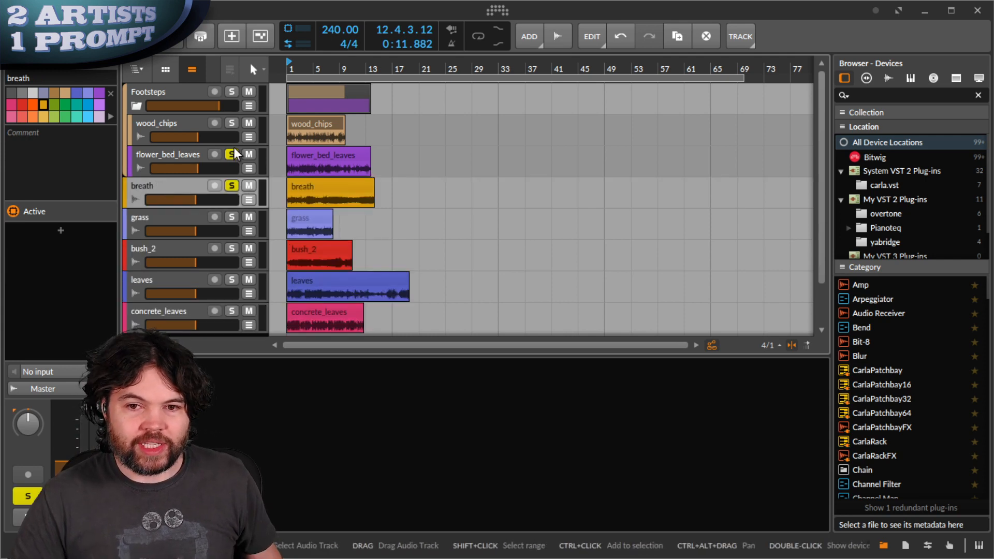
{"action": "left_click", "coordinate": [231, 185]}
{"action": "left_click", "coordinate": [225, 157]}
{"action": "left_click", "coordinate": [231, 155]}
{"action": "key", "text": "space"}
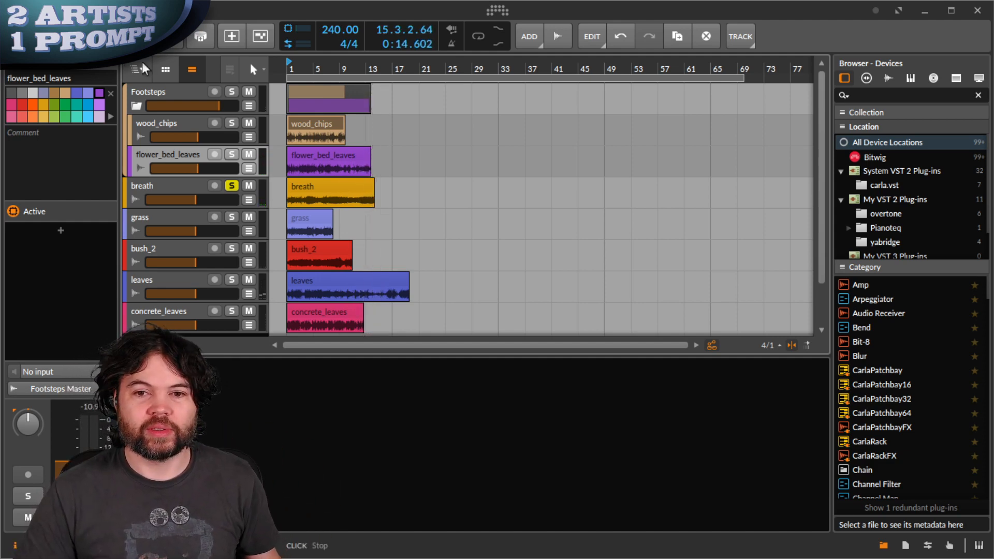
- Unsolo breath, group grass and bush_2, and name the group Moss Pad
{"action": "left_click", "coordinate": [231, 186]}
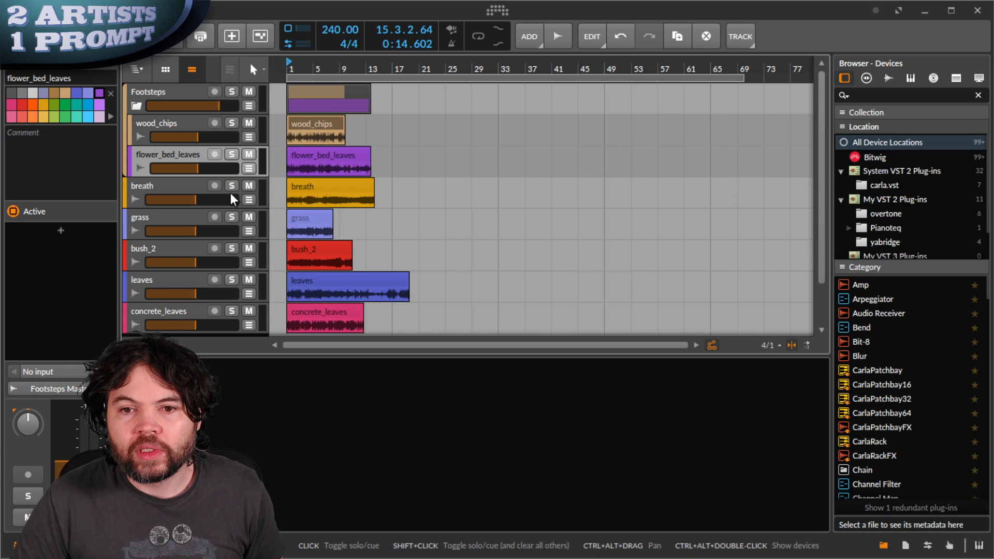
{"action": "left_click", "coordinate": [169, 219]}
{"action": "left_click", "coordinate": [164, 250], "text": "shift"}
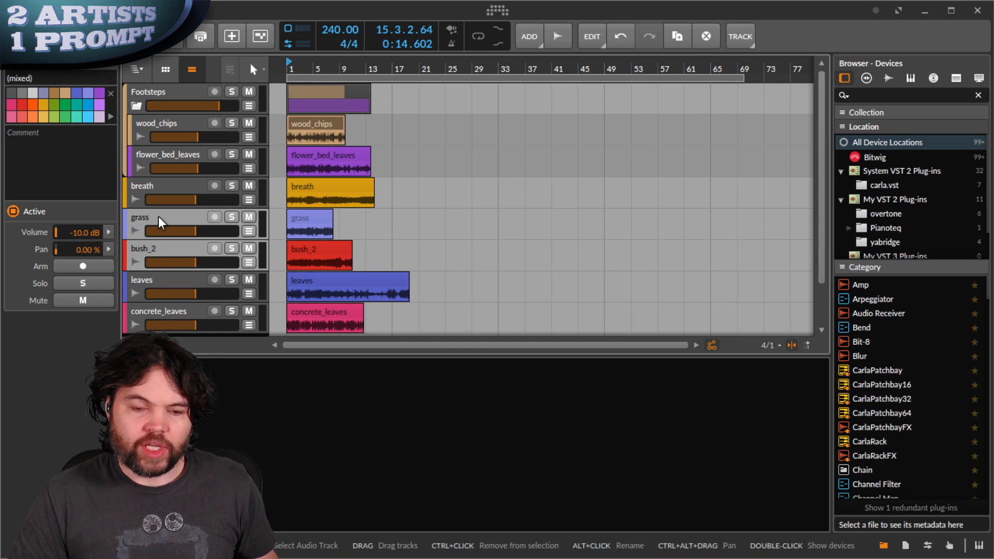
{"action": "key", "text": "ctrl+g"}
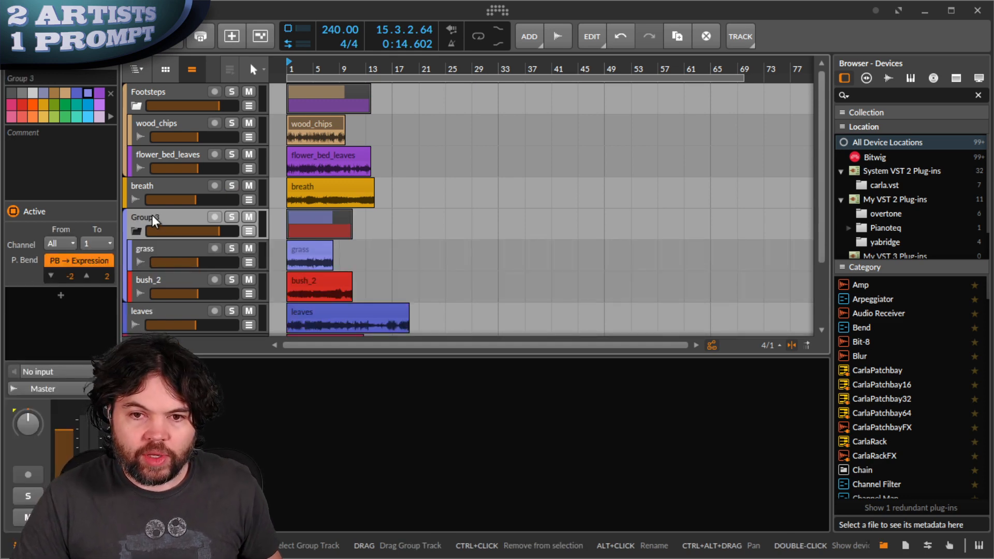
{"action": "double_click", "coordinate": [151, 216]}
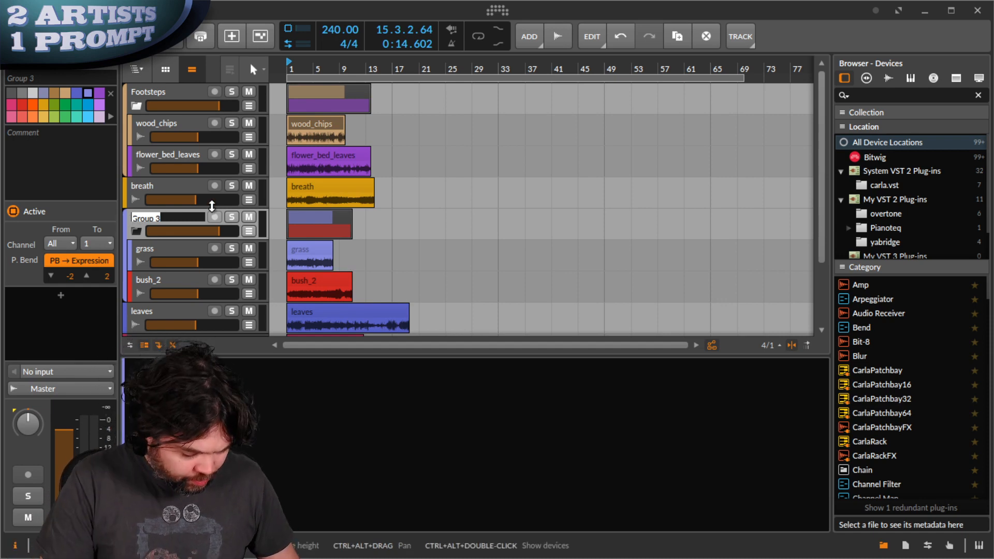
{"action": "type", "text": "Moss Pad"}
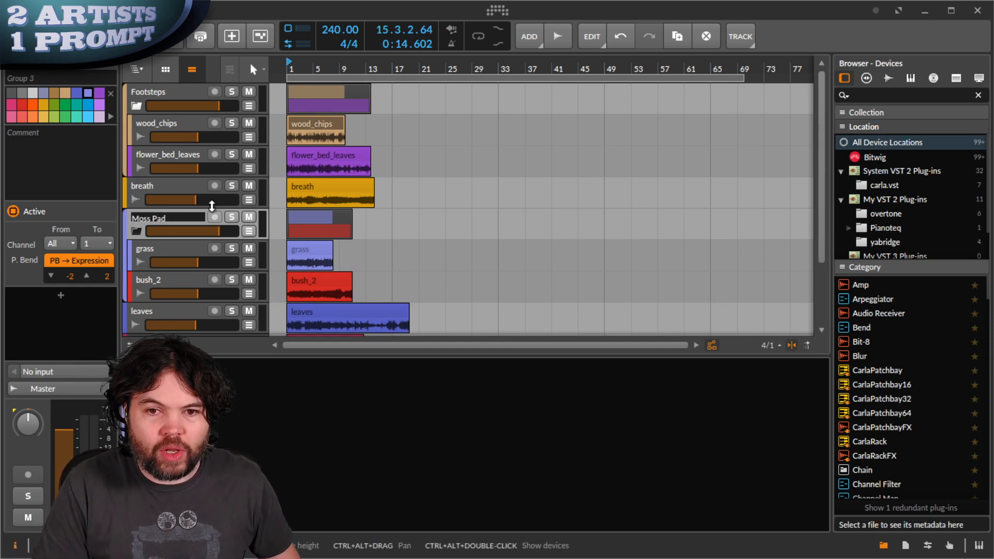
{"action": "type", "text": "\\"}
{"action": "key", "text": "Return"}
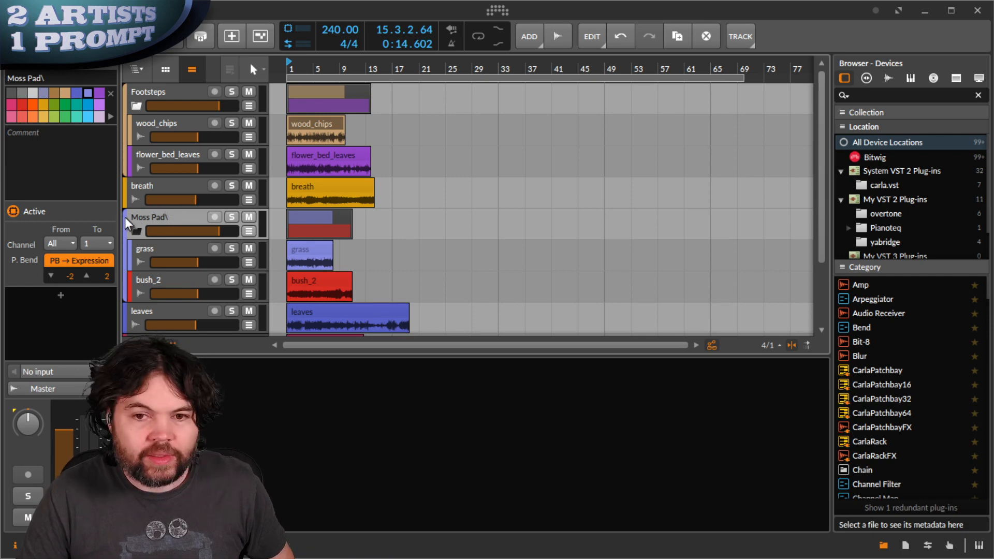
{"action": "double_click", "coordinate": [154, 216]}
{"action": "key", "text": "Return"}
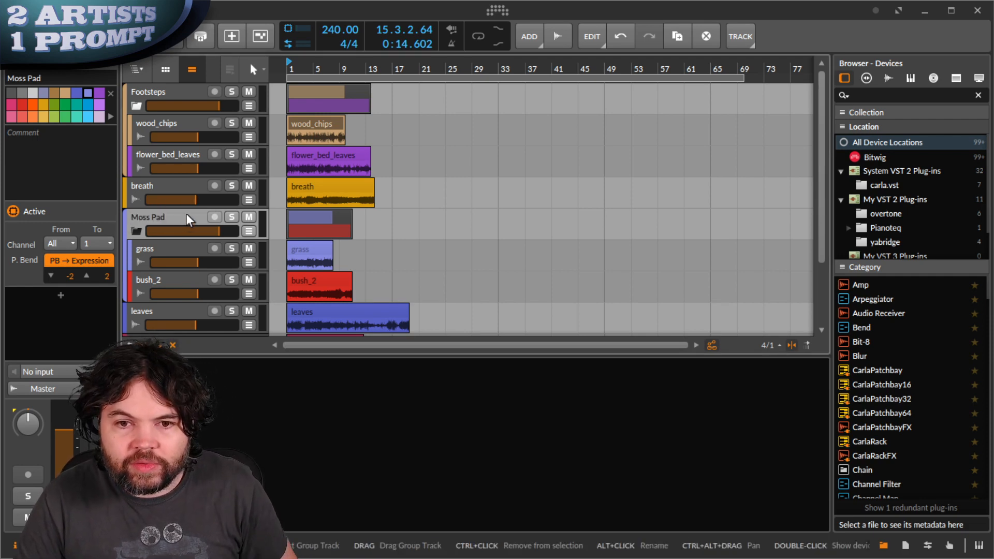
- Collapse the Moss Pad and Footsteps groups and select the leaves track
{"action": "left_click", "coordinate": [139, 230]}
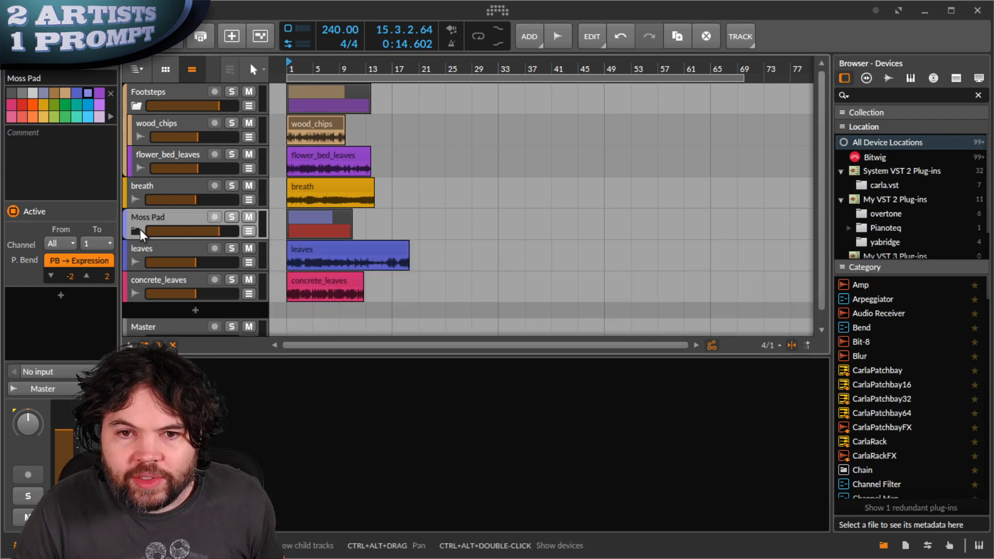
{"action": "left_click", "coordinate": [136, 106]}
{"action": "left_click", "coordinate": [161, 185]}
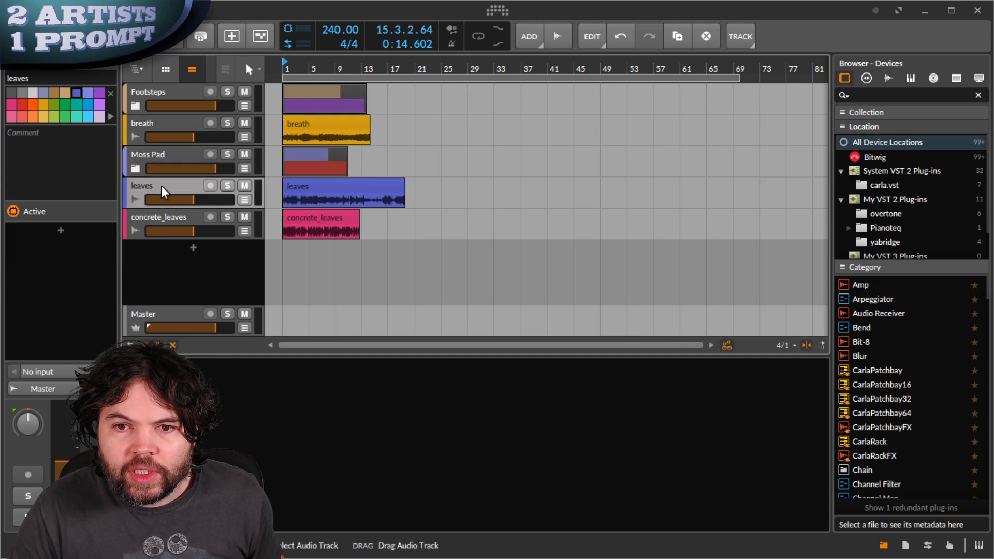
- Audition concrete_leaves and leaves in solo, then clear both solos
{"action": "left_click", "coordinate": [227, 217]}
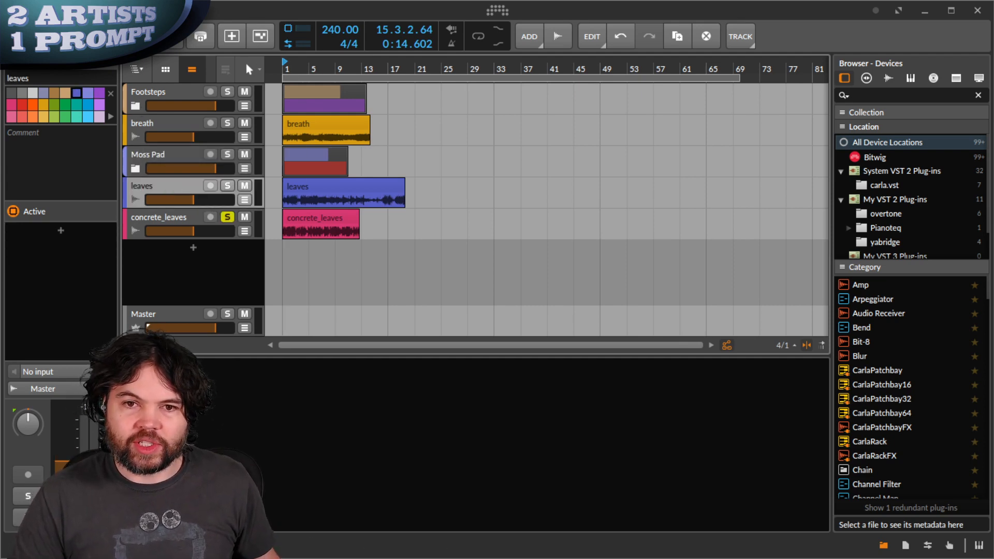
{"action": "key", "text": "space"}
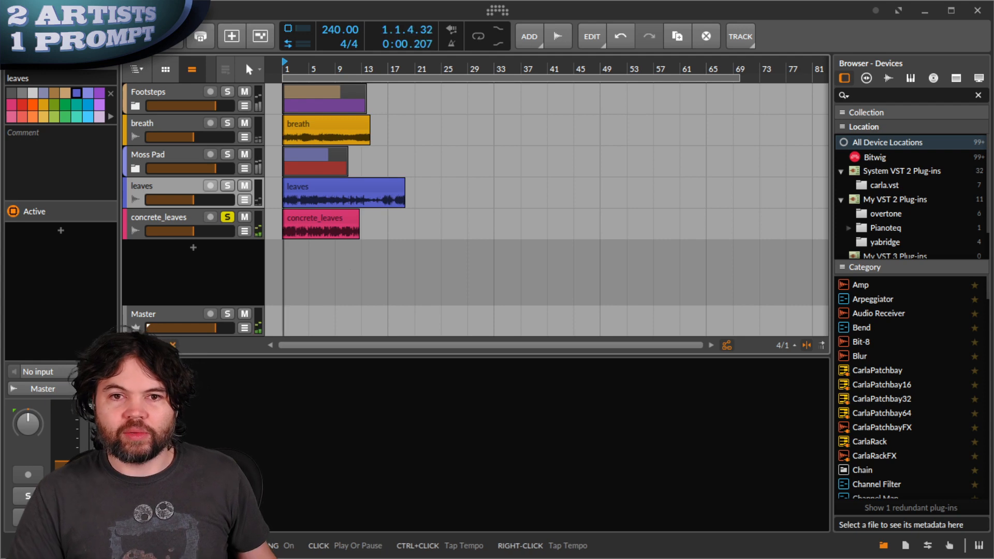
{"action": "left_click", "coordinate": [226, 183]}
{"action": "left_click", "coordinate": [225, 215]}
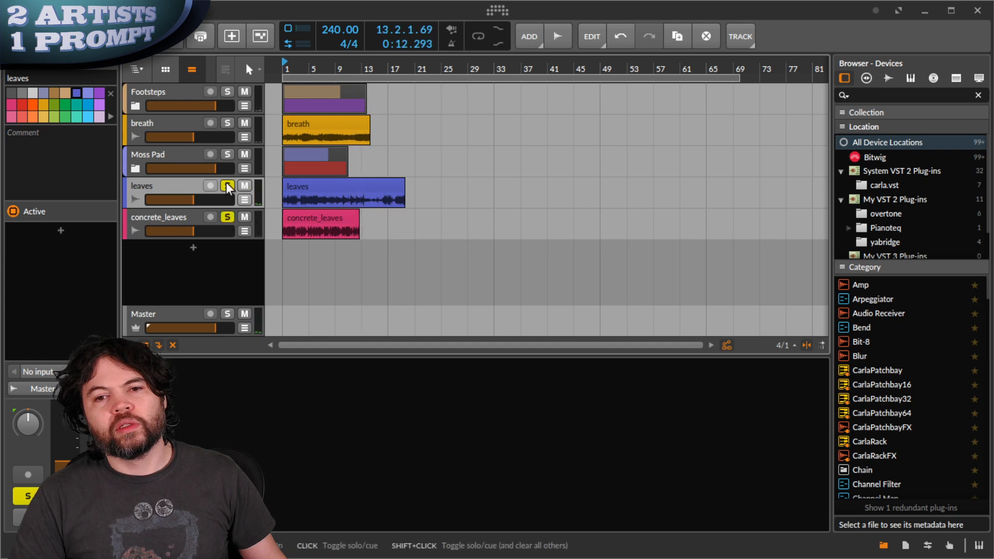
{"action": "left_click", "coordinate": [226, 186]}
{"action": "key", "text": "space"}
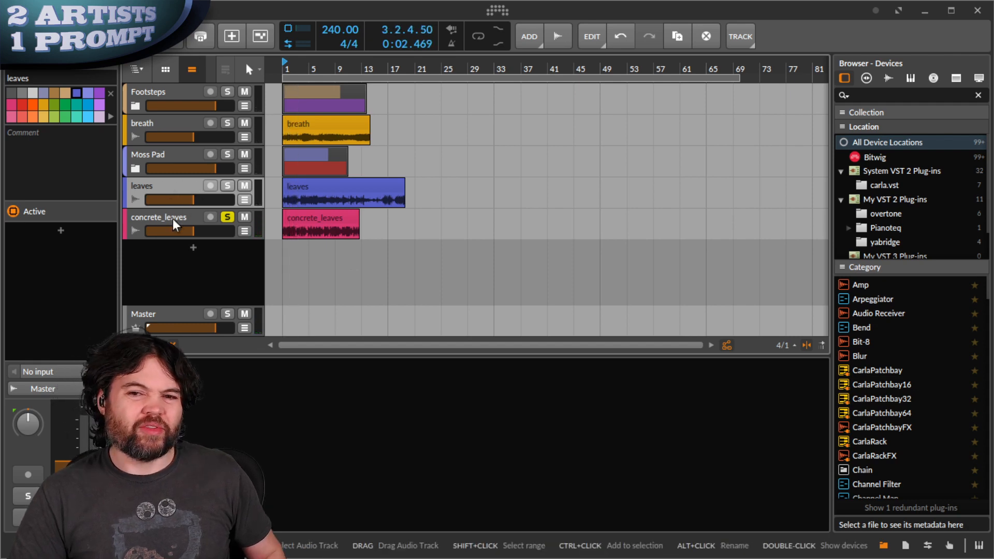
{"action": "left_click", "coordinate": [226, 216]}
- Delete the leaves track and select the Footsteps group
{"action": "left_click", "coordinate": [162, 218], "text": "ctrl"}
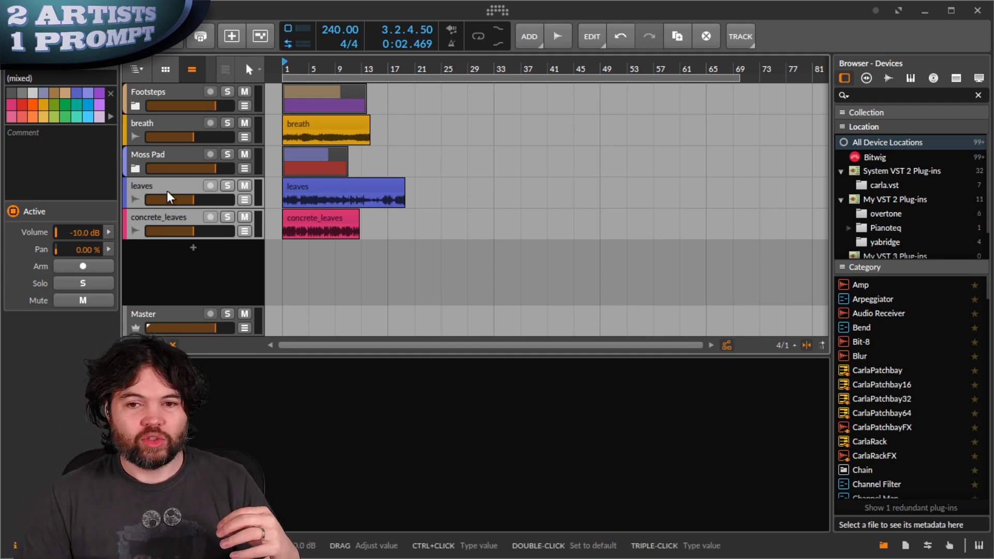
{"action": "left_click", "coordinate": [173, 217]}
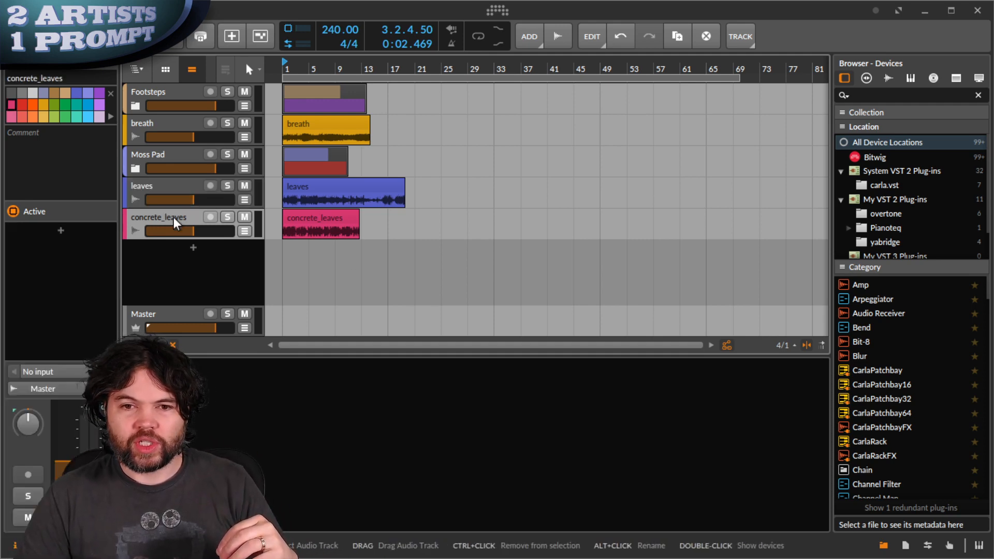
{"action": "left_click", "coordinate": [172, 183]}
{"action": "key", "text": "Delete"}
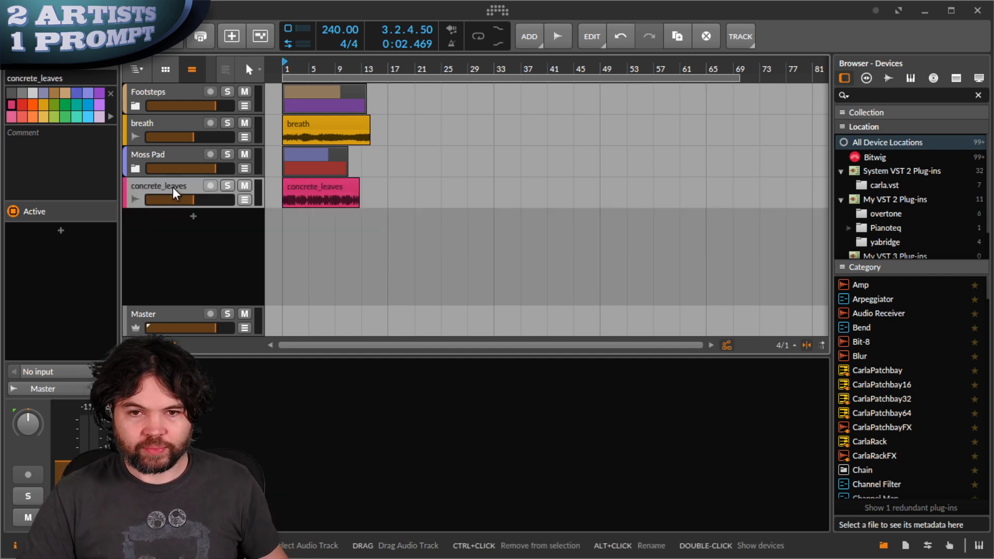
{"action": "left_click", "coordinate": [155, 92]}
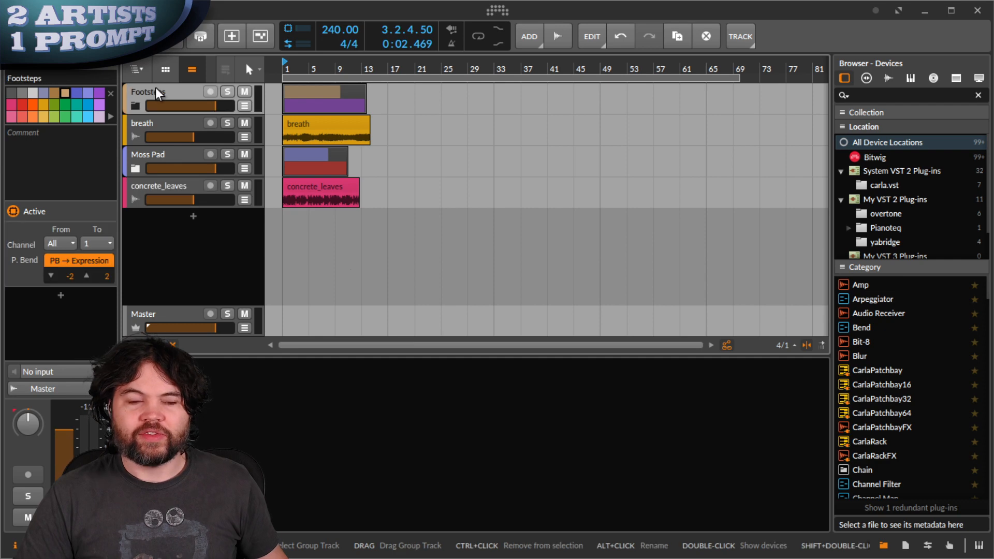
- Expand the Footsteps group, select the wood_chips clip, and solo wood_chips
{"action": "left_click", "coordinate": [134, 107]}
{"action": "left_click", "coordinate": [314, 122]}
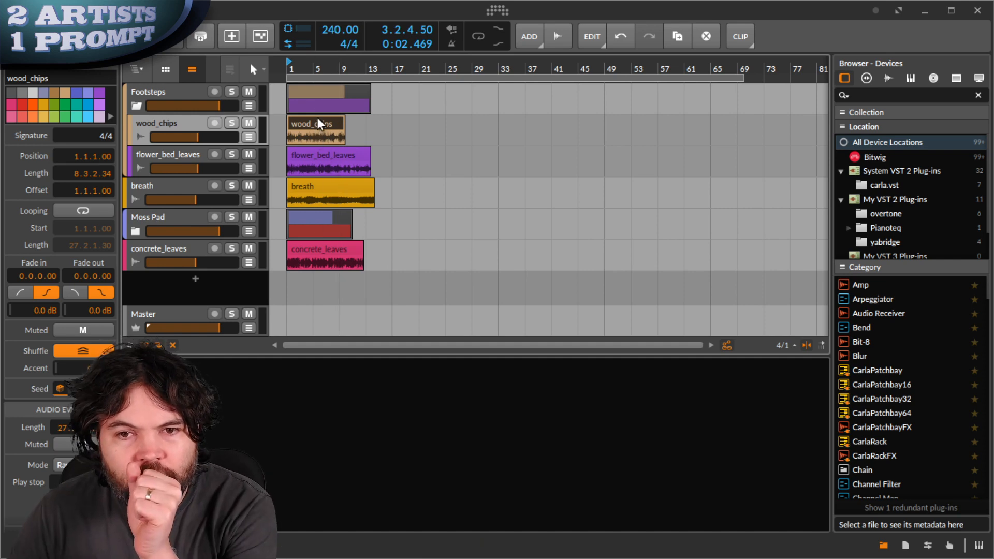
{"action": "left_click", "coordinate": [232, 123]}
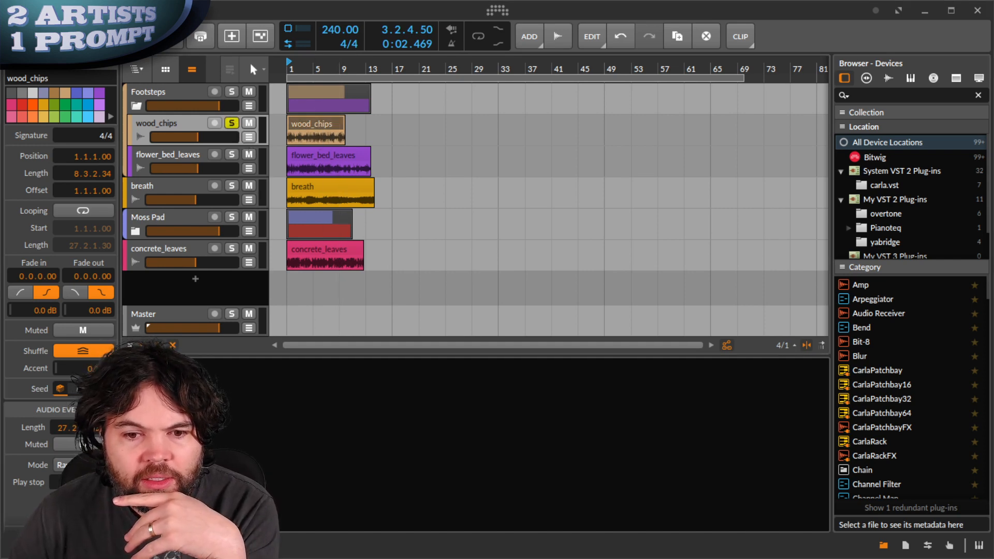
- Set the wood_chips audio event tempo to 240 and play the shortened clip
{"action": "scroll", "coordinate": [60, 311], "scroll_direction": "down", "scroll_amount": 3}
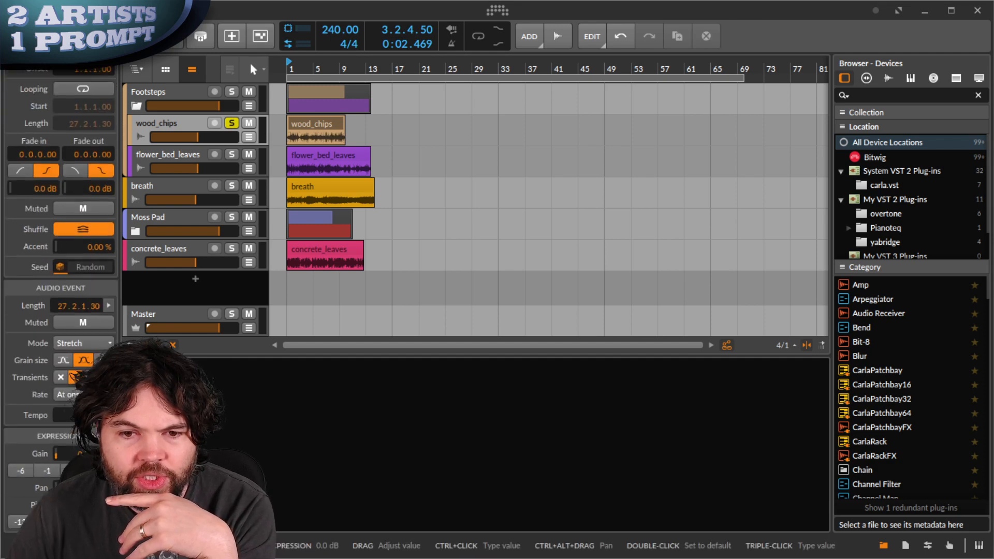
{"action": "double_click", "coordinate": [77, 416]}
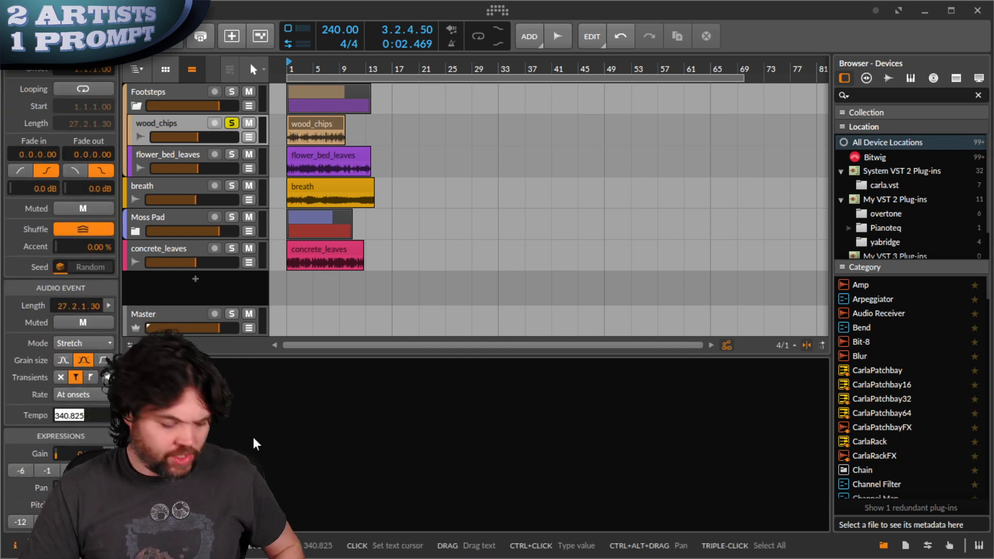
{"action": "type", "text": "24"}
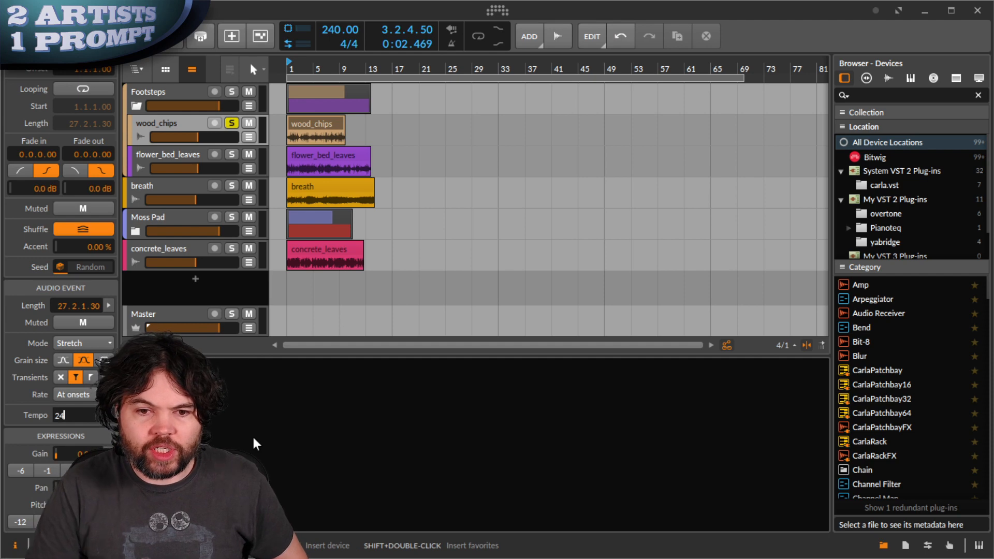
{"action": "type", "text": "0"}
{"action": "key", "text": "Return"}
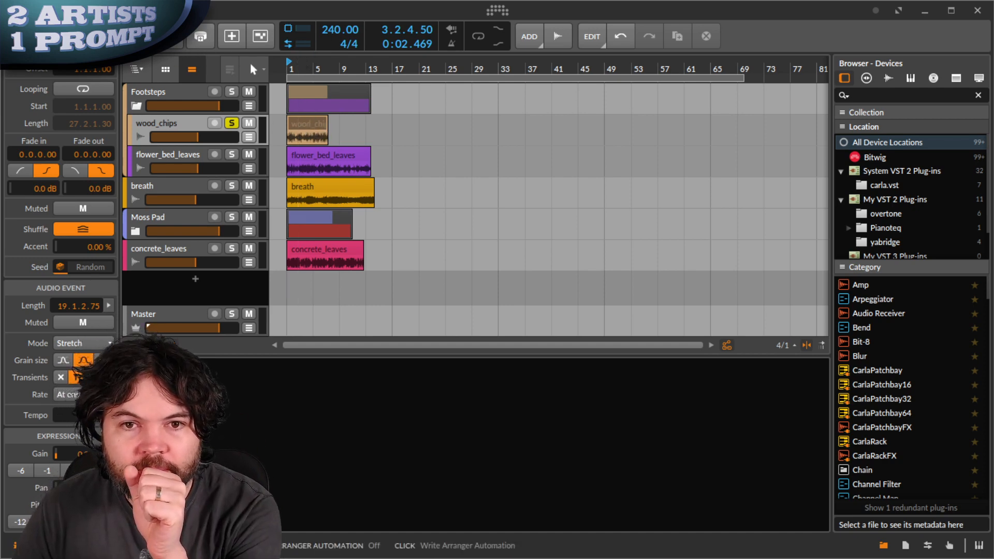
{"action": "key", "text": "space"}
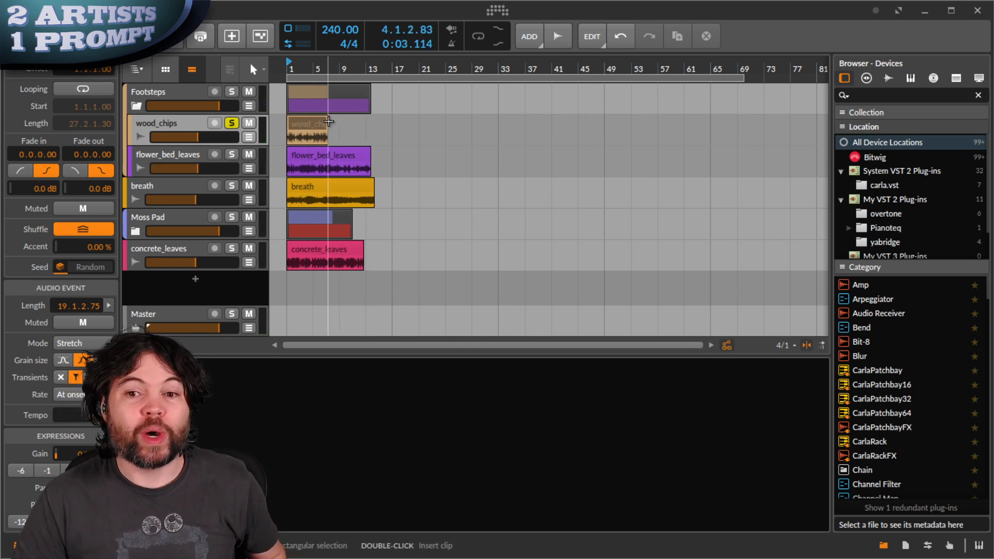
- Stretch the wood_chips clip to about bar 13 and compare Elastique Eco with Stretch HD
{"action": "left_click_drag", "start_coordinate": [328, 121], "coordinate": [354, 125]}
{"action": "left_click", "coordinate": [81, 36]}
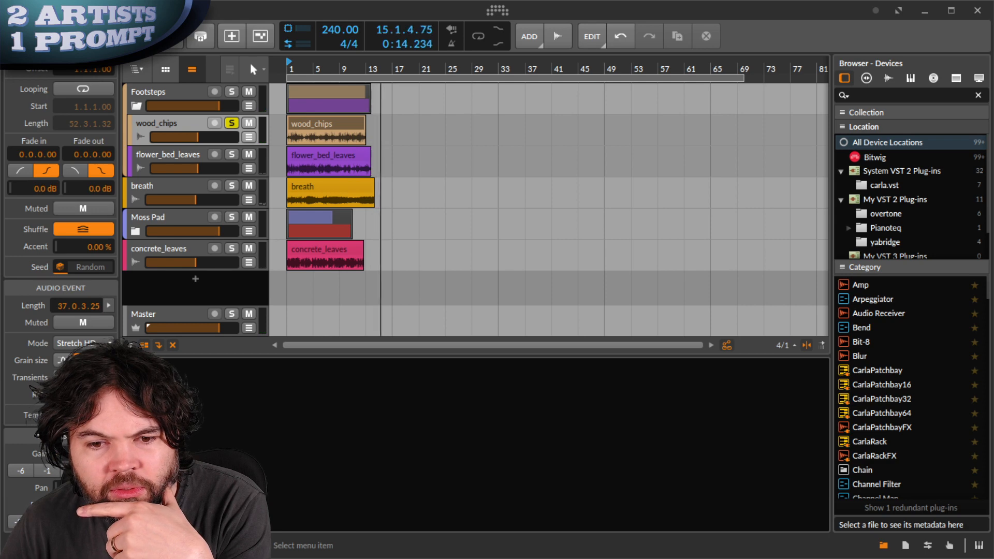
{"action": "left_click", "coordinate": [82, 440]}
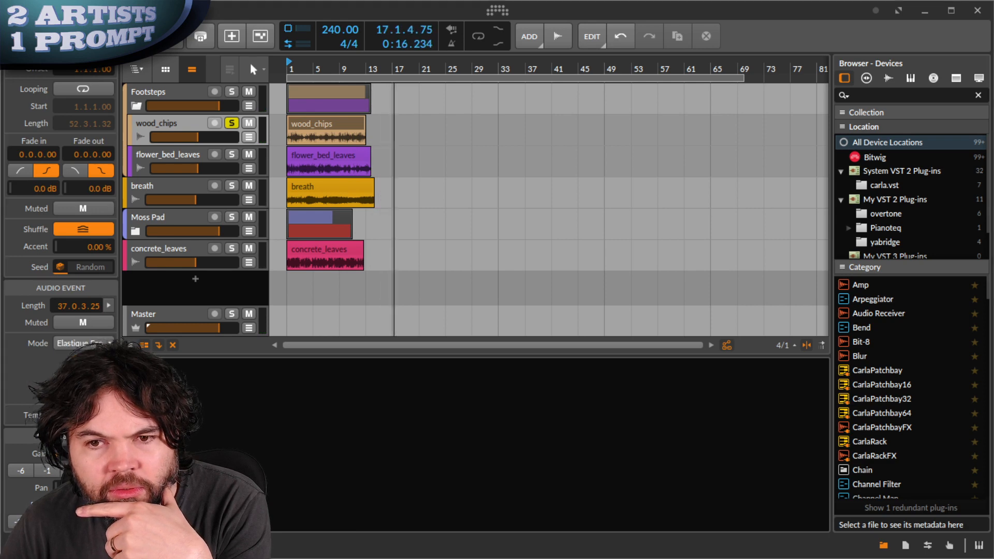
{"action": "left_click", "coordinate": [84, 36]}
{"action": "left_click", "coordinate": [84, 36]}
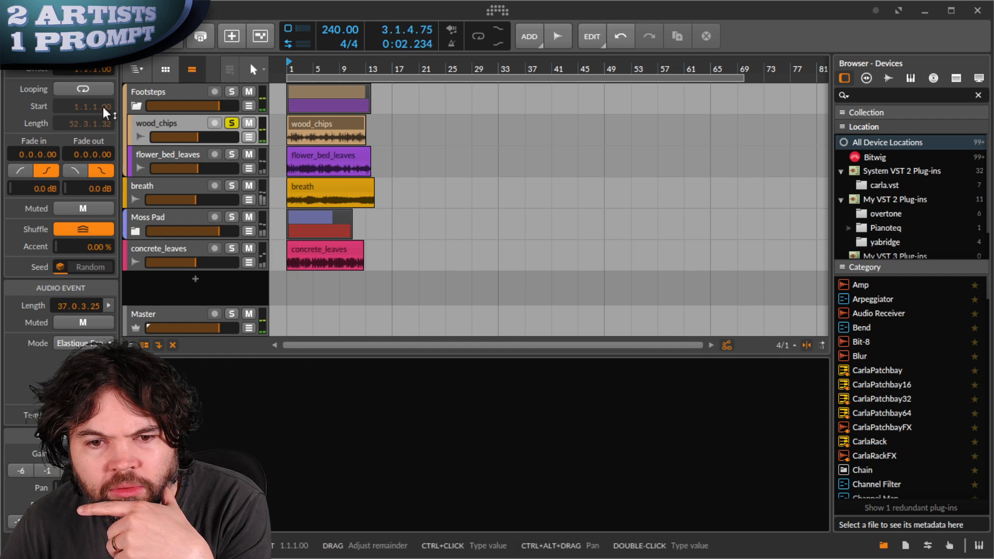
{"action": "left_click", "coordinate": [83, 397]}
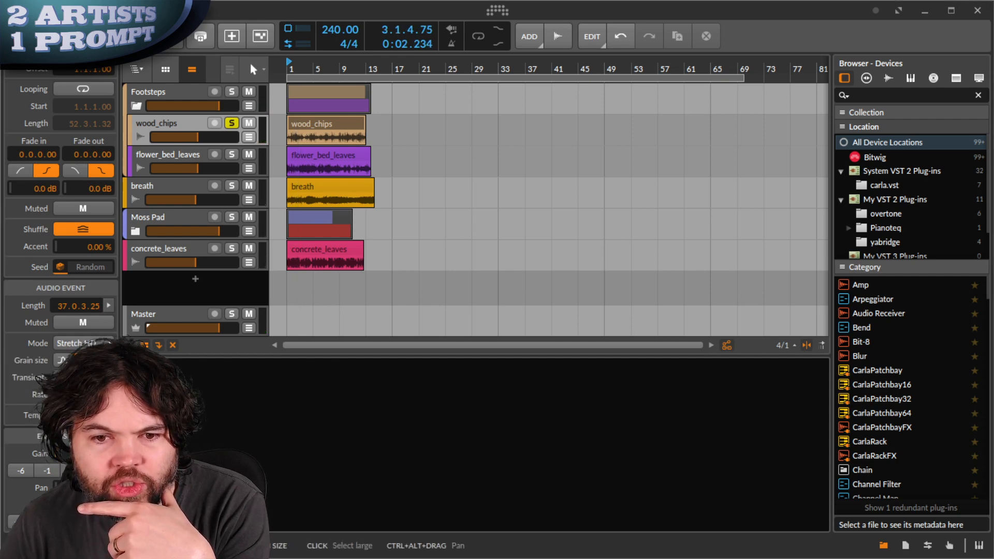
{"action": "left_click", "coordinate": [113, 36]}
{"action": "left_click", "coordinate": [85, 36]}
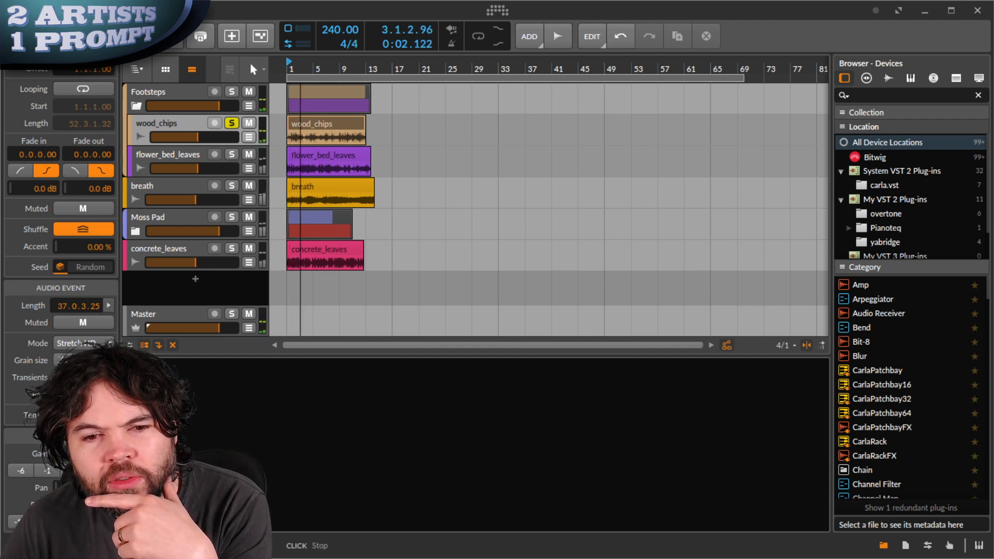
{"action": "left_click", "coordinate": [84, 36]}
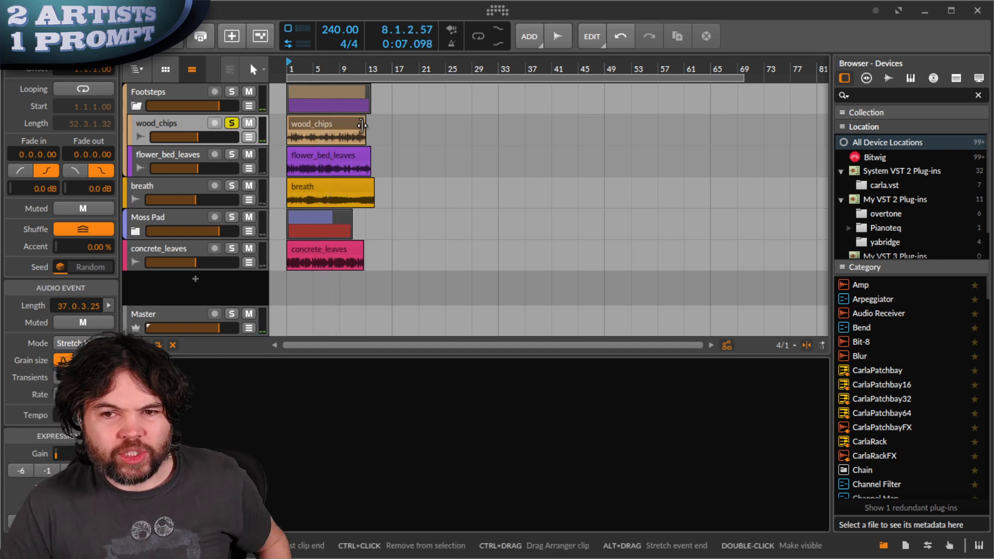
- Shorten the wood_chips clip back to about bar 8 and audition it
{"action": "left_click_drag", "start_coordinate": [361, 123], "coordinate": [341, 124]}
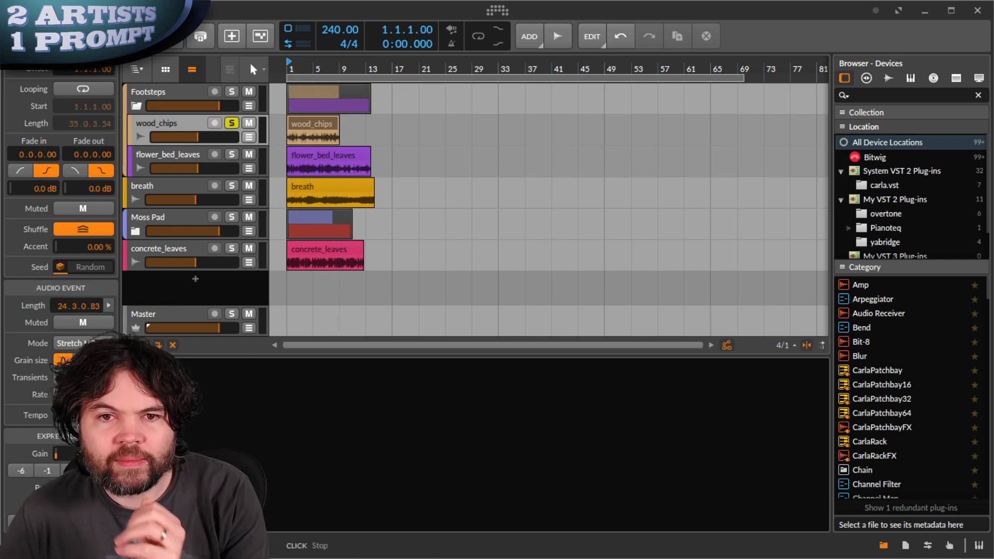
{"action": "key", "text": "space"}
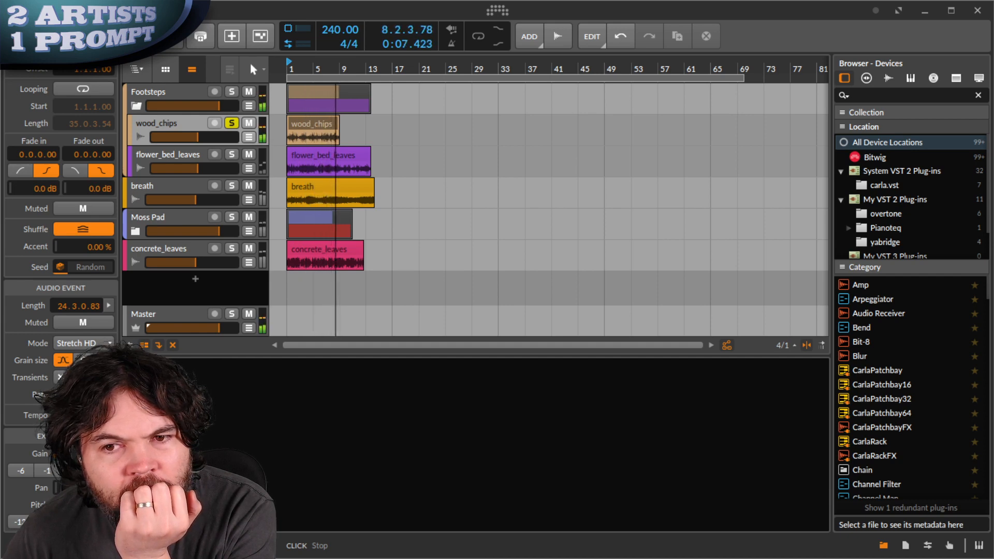
{"action": "key", "text": "space"}
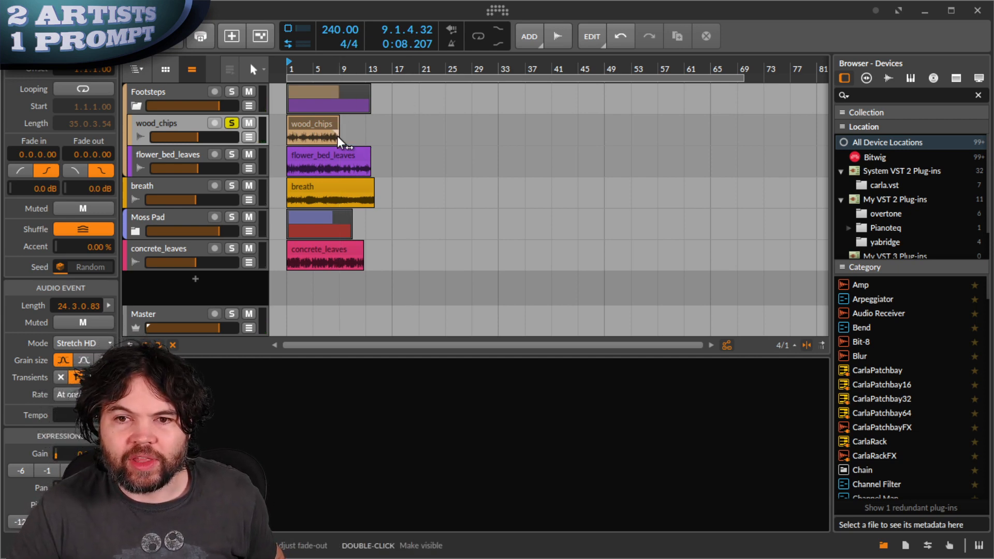
- Loop the wood_chips clip out to about bar 69, then play from bar 5
{"action": "scroll", "coordinate": [339, 132], "scroll_direction": "up", "scroll_amount": 5}
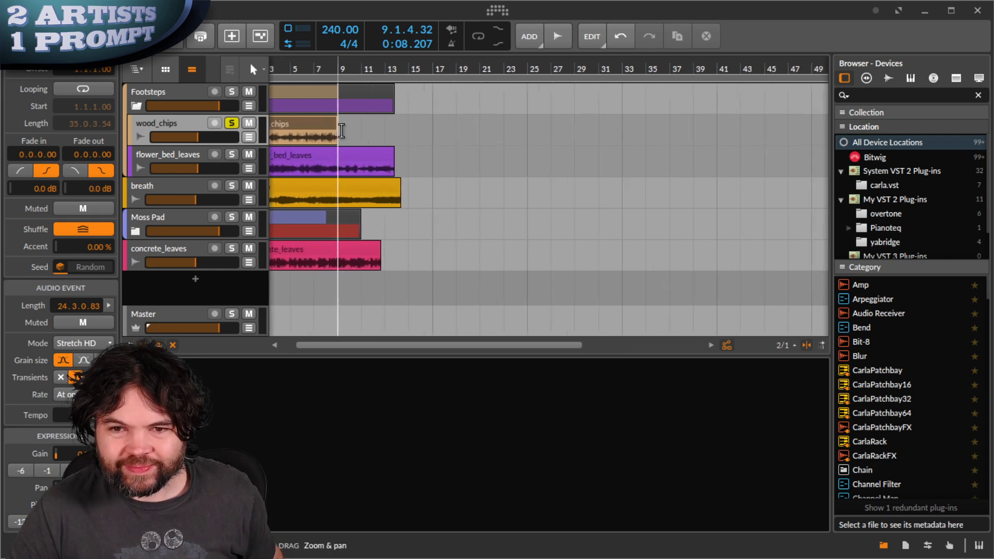
{"action": "scroll", "coordinate": [343, 131], "scroll_direction": "up", "scroll_amount": 2}
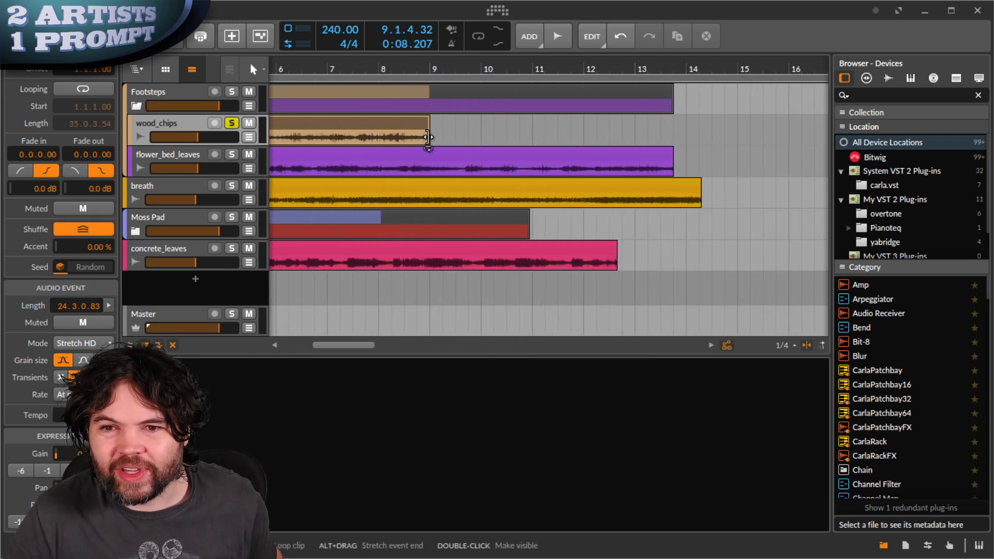
{"action": "left_click_drag", "start_coordinate": [430, 137], "coordinate": [692, 137]}
{"action": "scroll", "coordinate": [712, 143], "scroll_direction": "down", "scroll_amount": 6}
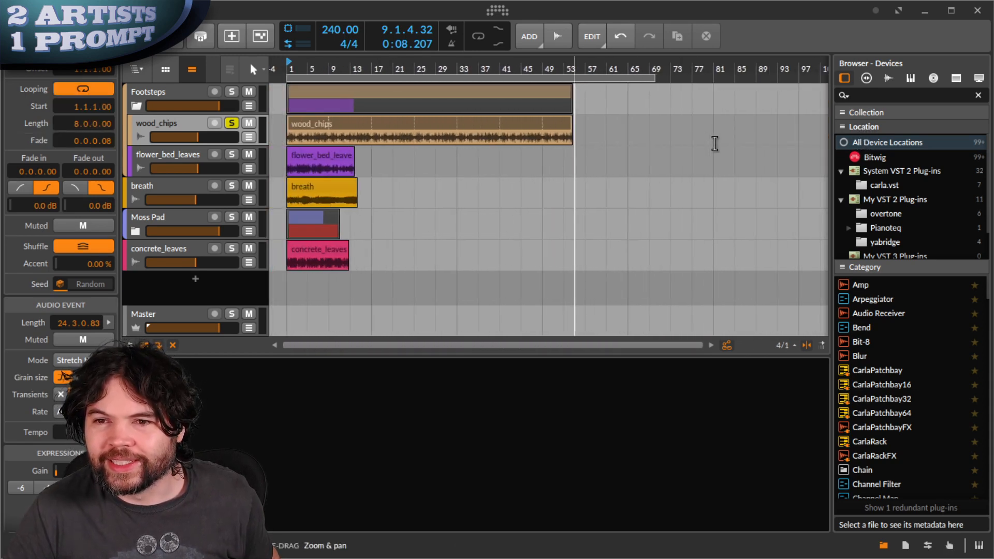
{"action": "left_click_drag", "start_coordinate": [571, 140], "coordinate": [653, 139]}
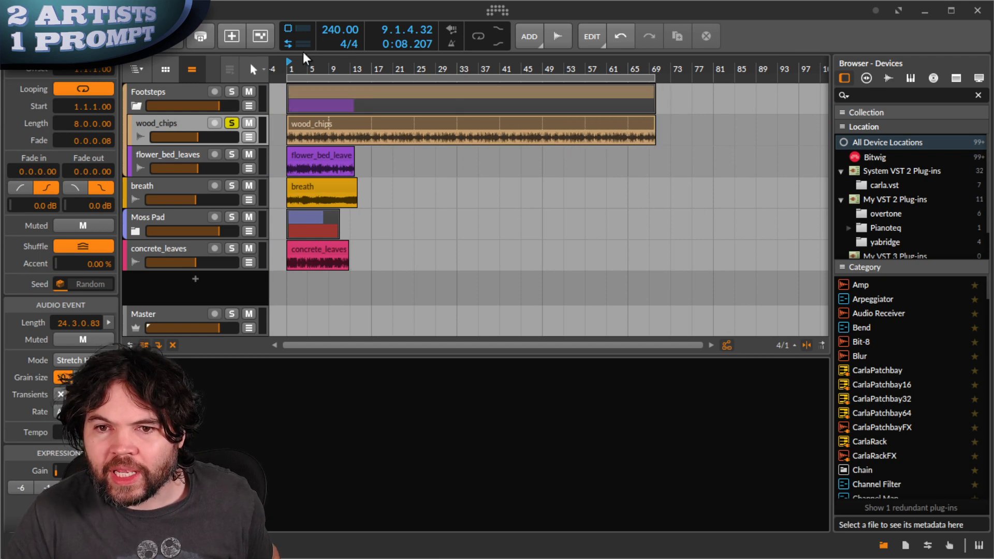
{"action": "key", "text": "space"}
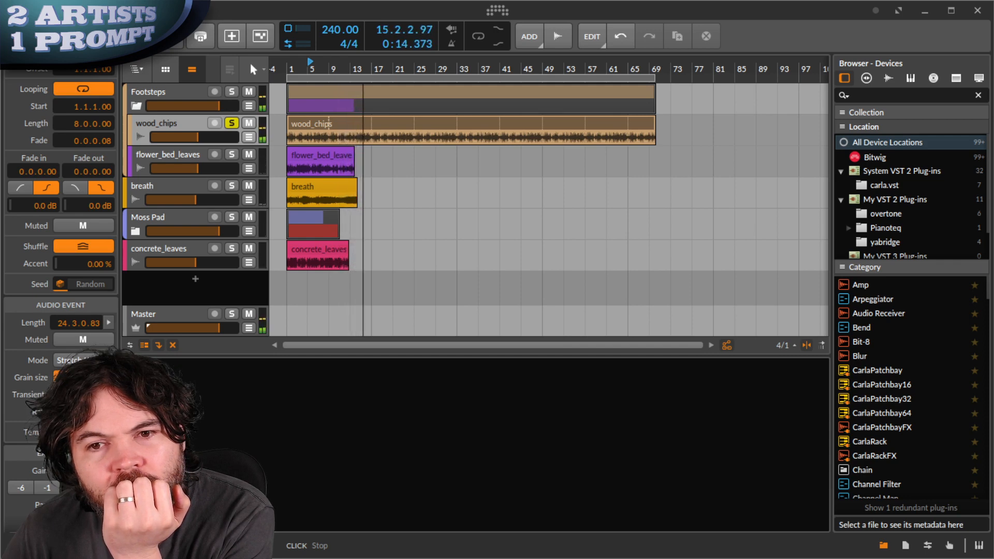
- Stop playback after a brief replay from the beginning
{"action": "left_click", "coordinate": [111, 36]}
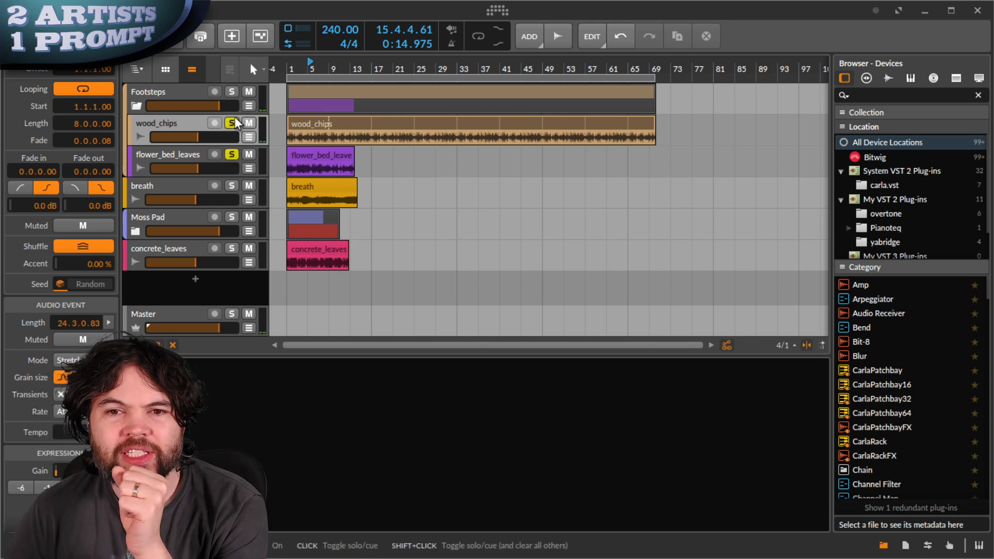
{"action": "left_click", "coordinate": [83, 37]}
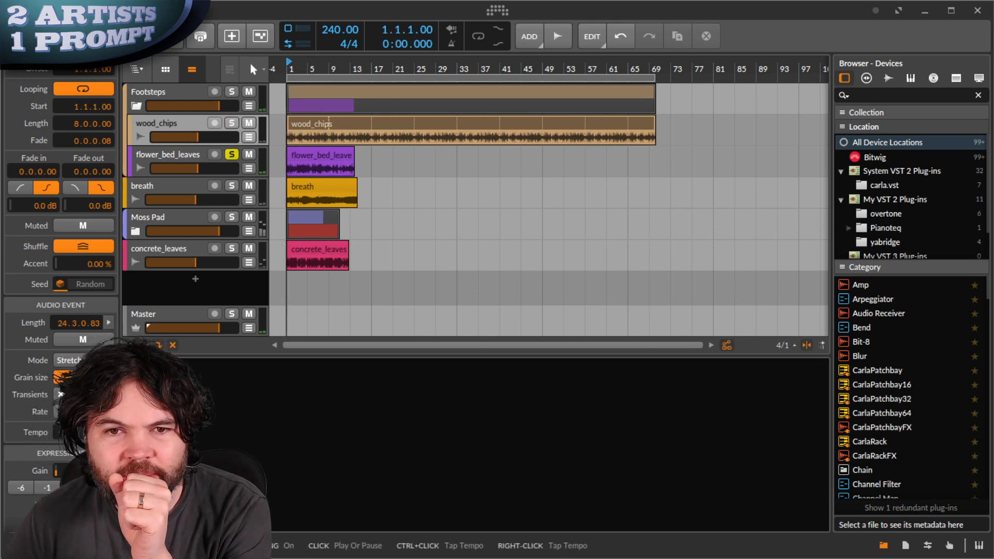
{"action": "left_click", "coordinate": [84, 37]}
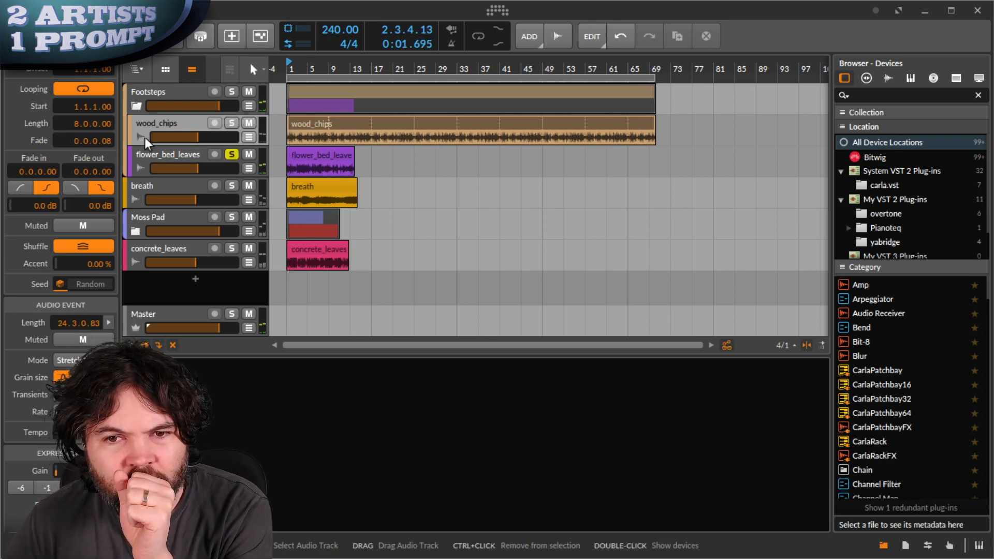
- Unsolo and delete the flower_bed_leaves track, then open device search on wood_chips
{"action": "left_click", "coordinate": [232, 155]}
{"action": "left_click", "coordinate": [184, 152]}
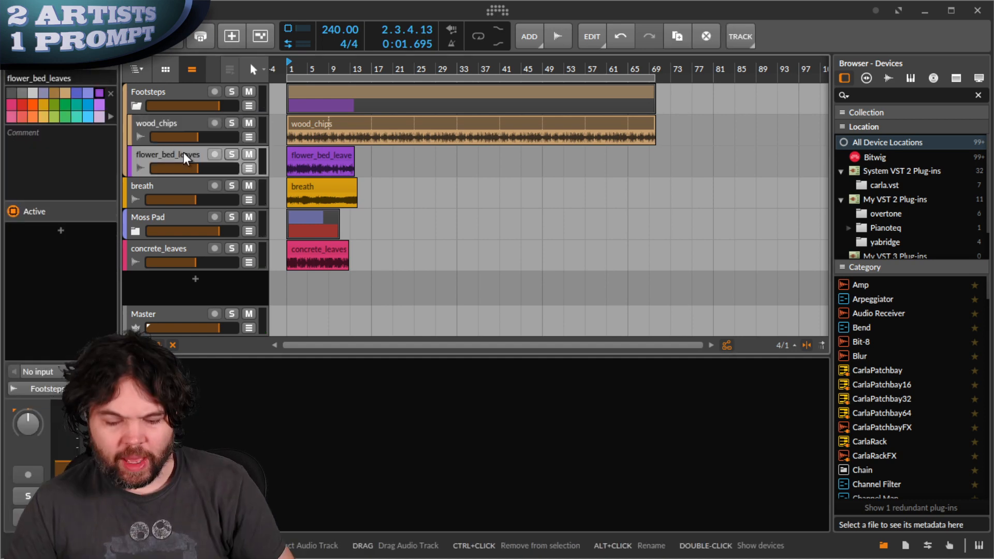
{"action": "key", "text": "Delete"}
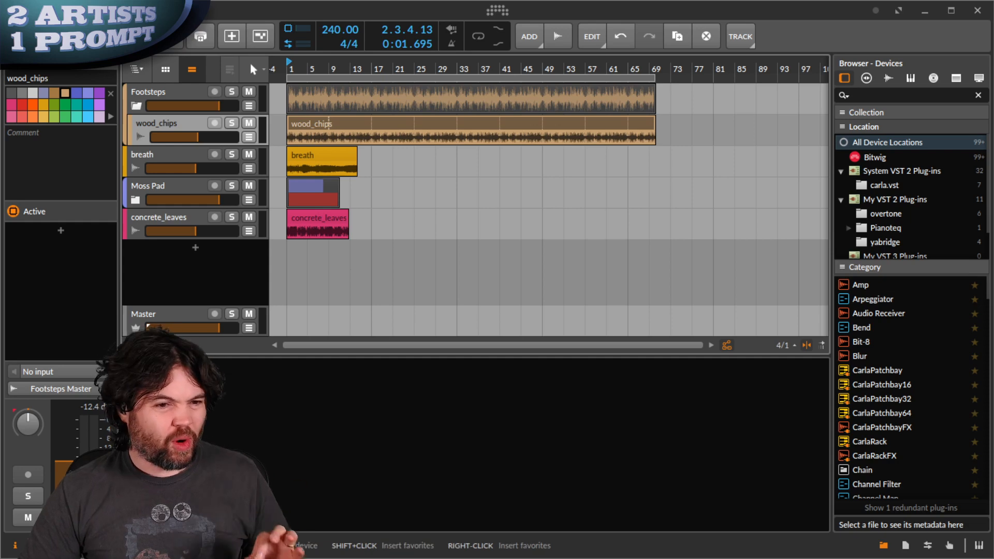
{"action": "double_click", "coordinate": [518, 445]}
- Insert a Filter device on wood_chips and turn its resonance down
{"action": "type", "text": "filter"}
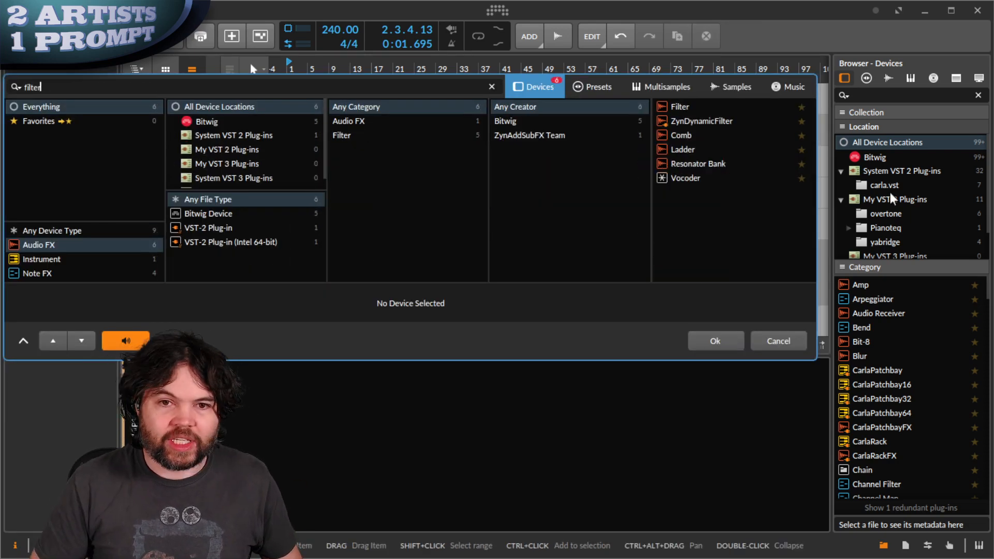
{"action": "key", "text": "Down"}
{"action": "key", "text": "Return"}
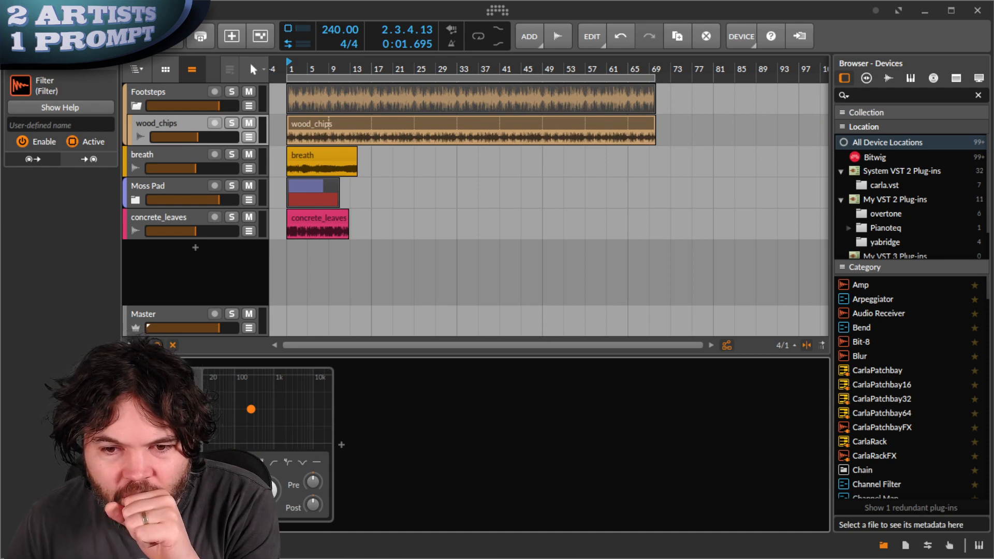
{"action": "left_click_drag", "start_coordinate": [279, 491], "coordinate": [279, 529]}
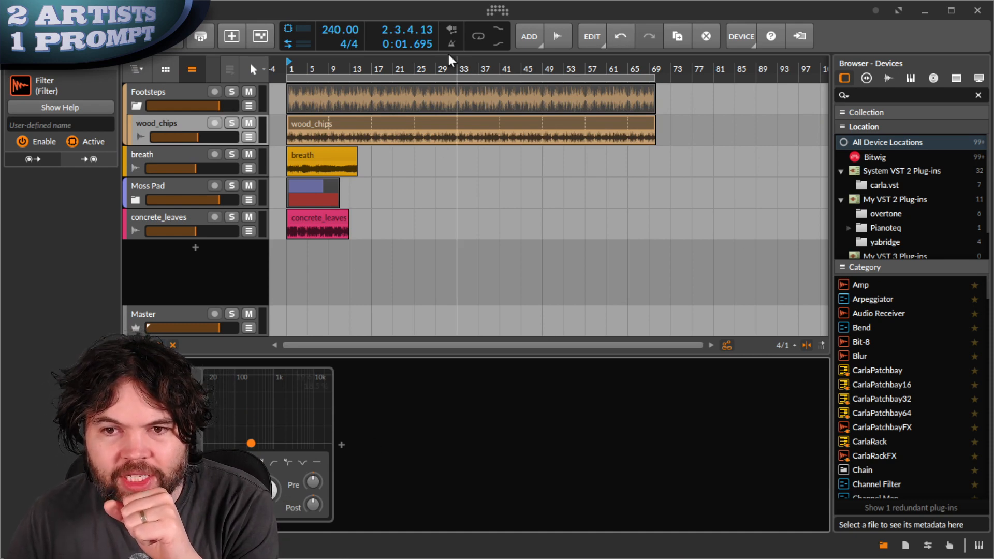
- Play from bar 13 with wood_chips soloed and raise the filter cutoff to about 2.52 kHz
{"action": "left_click", "coordinate": [353, 68]}
{"action": "key", "text": "space"}
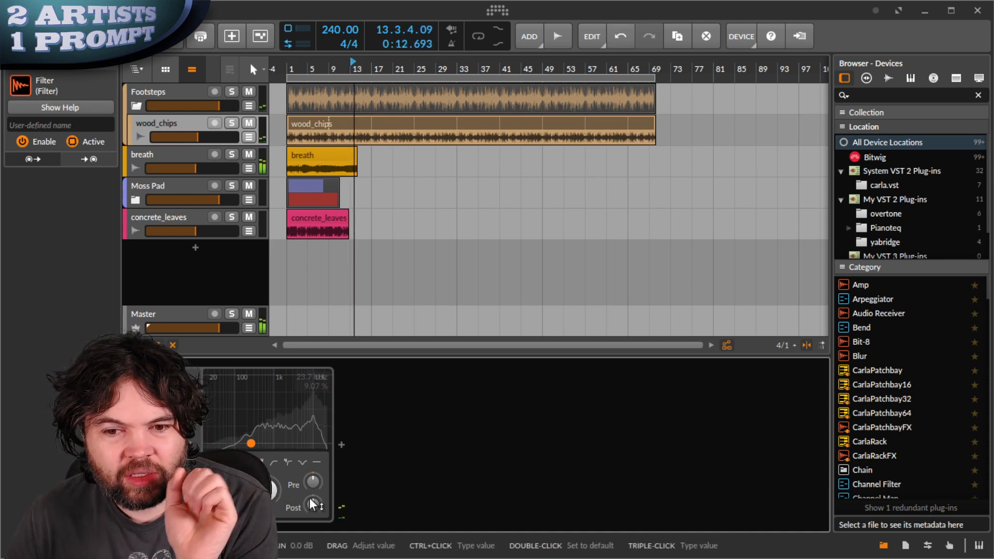
{"action": "left_click", "coordinate": [232, 123]}
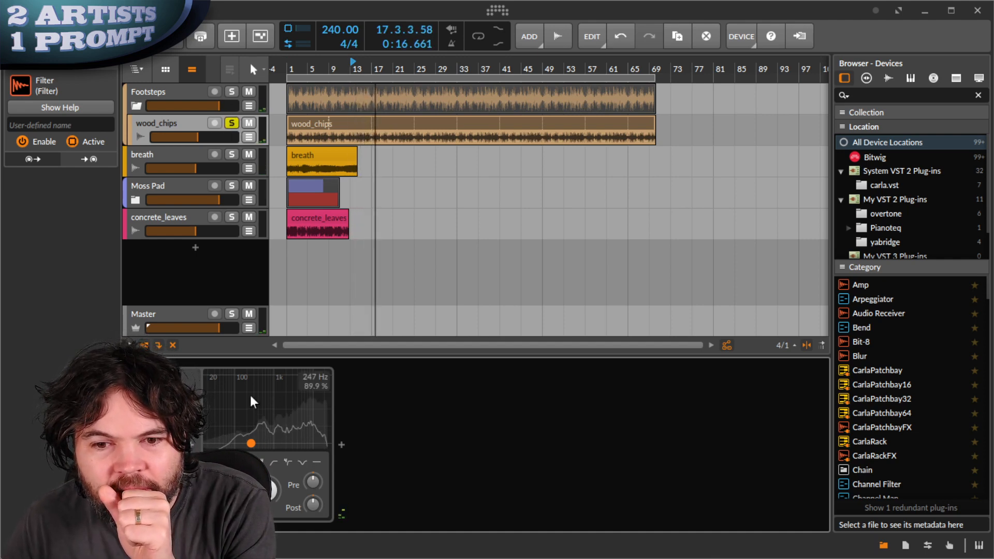
{"action": "mouse_move", "coordinate": [266, 490]}
{"action": "left_mouse_down"}
{"action": "mouse_move", "coordinate": [266, 454]}
{"action": "mouse_move", "coordinate": [266, 470]}
{"action": "left_mouse_up"}
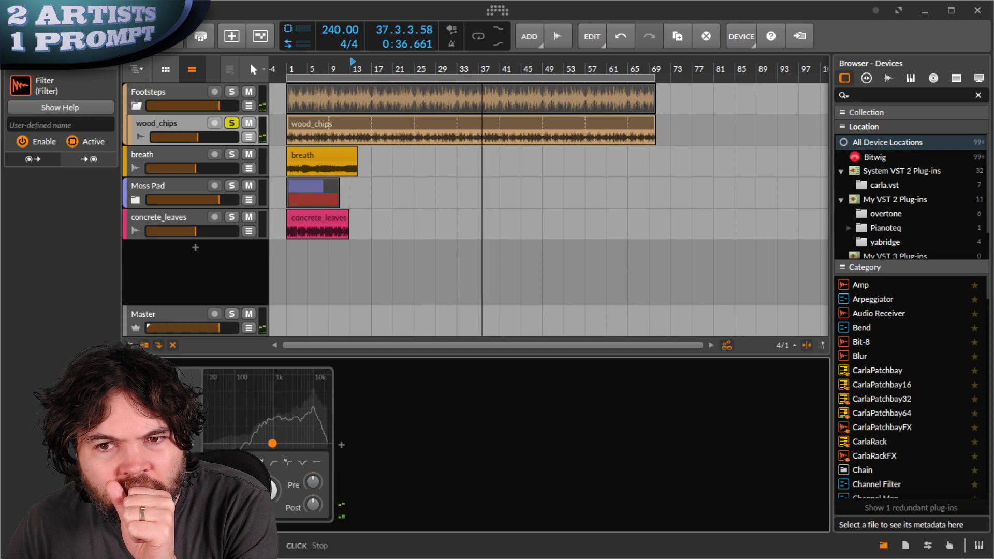
- Rename the Footsteps group to 'Camera'
{"action": "left_click", "coordinate": [151, 89]}
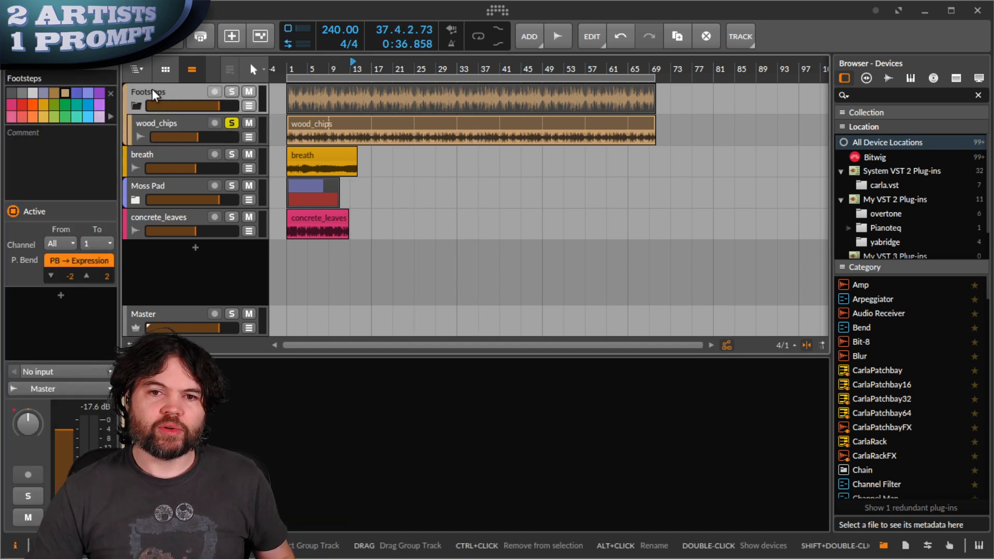
{"action": "left_click", "coordinate": [152, 89], "text": "ctrl"}
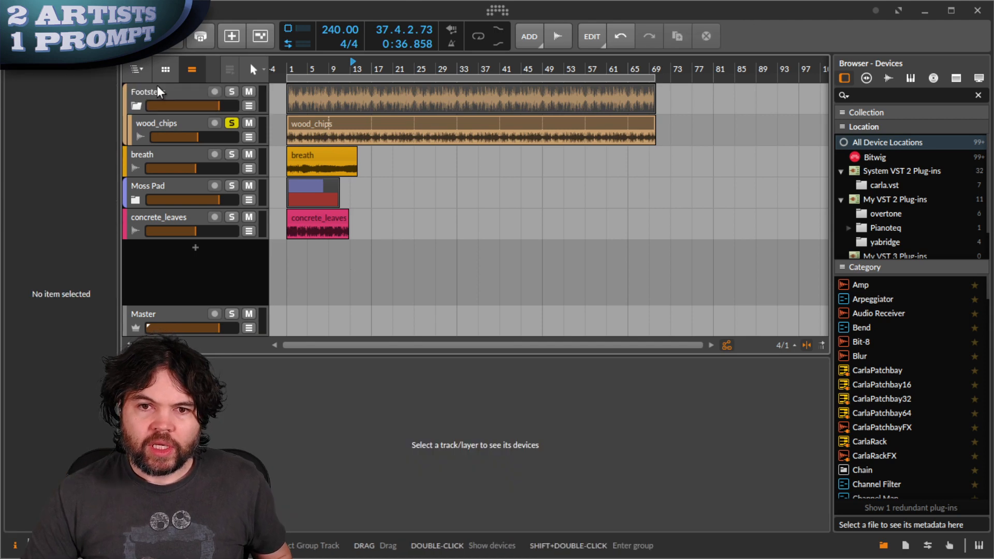
{"action": "left_click", "coordinate": [157, 85]}
{"action": "double_click", "coordinate": [157, 86]}
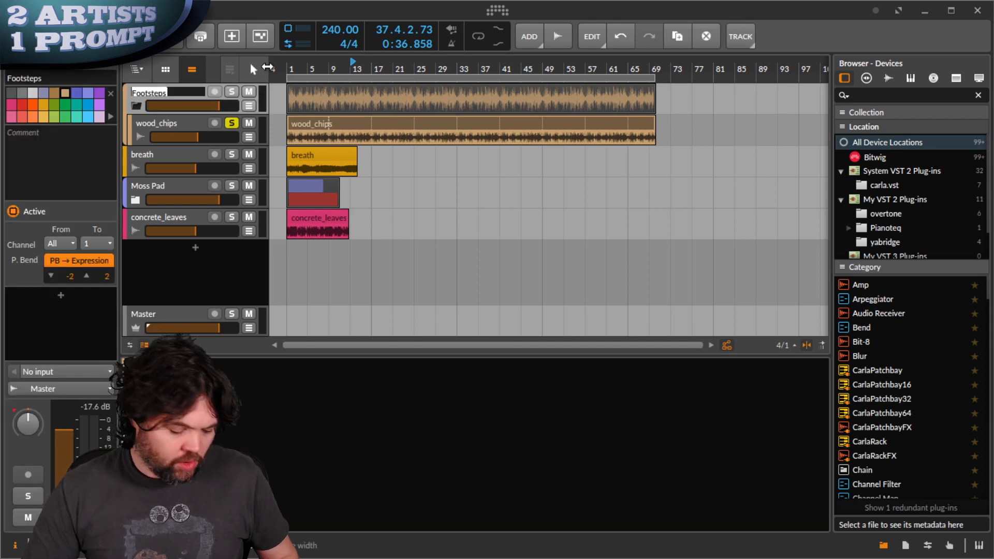
{"action": "type", "text": "Camera"}
{"action": "key", "text": "Return"}
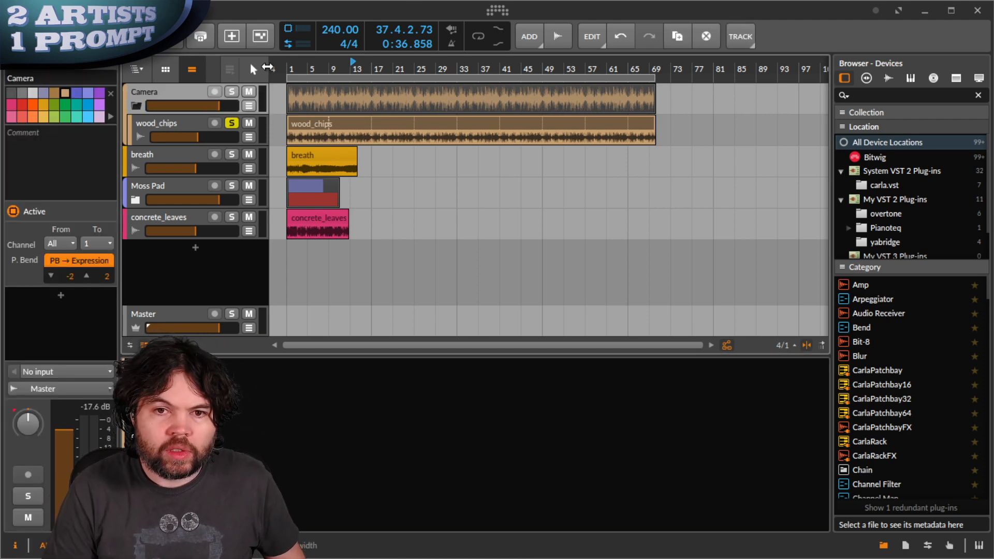
- Rename wood_chips to 'Footsteps' and move the breath track into the Camera group
{"action": "double_click", "coordinate": [159, 118]}
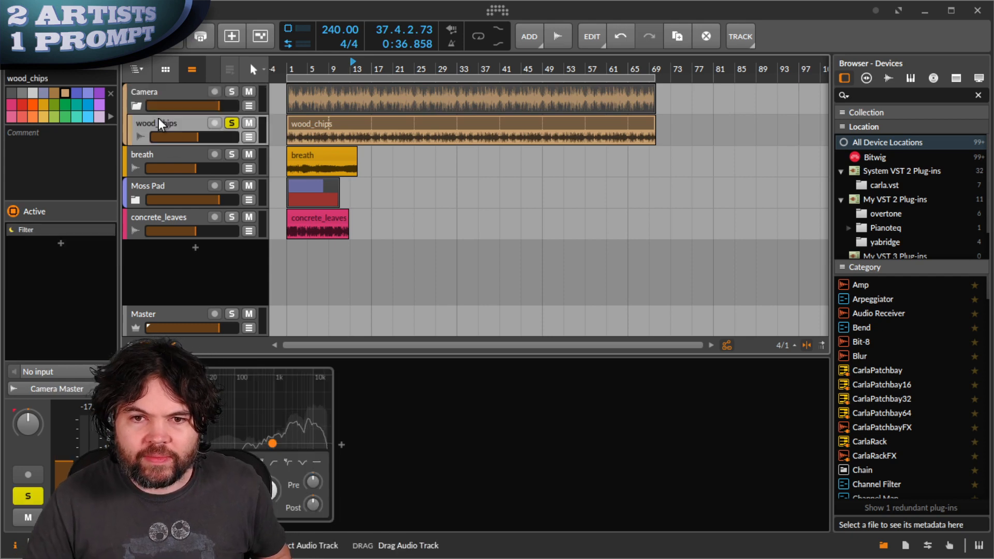
{"action": "type", "text": "Footsteps"}
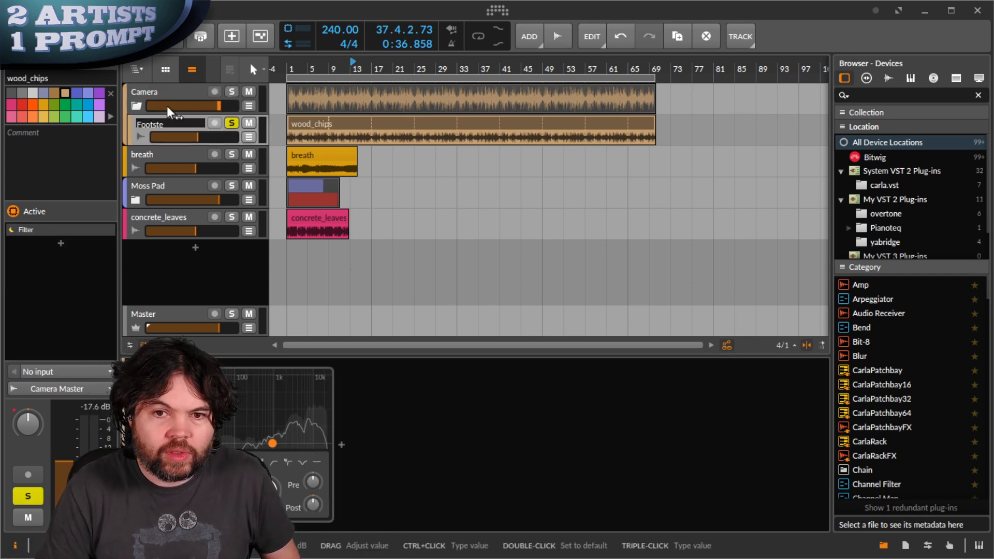
{"action": "key", "text": "Return"}
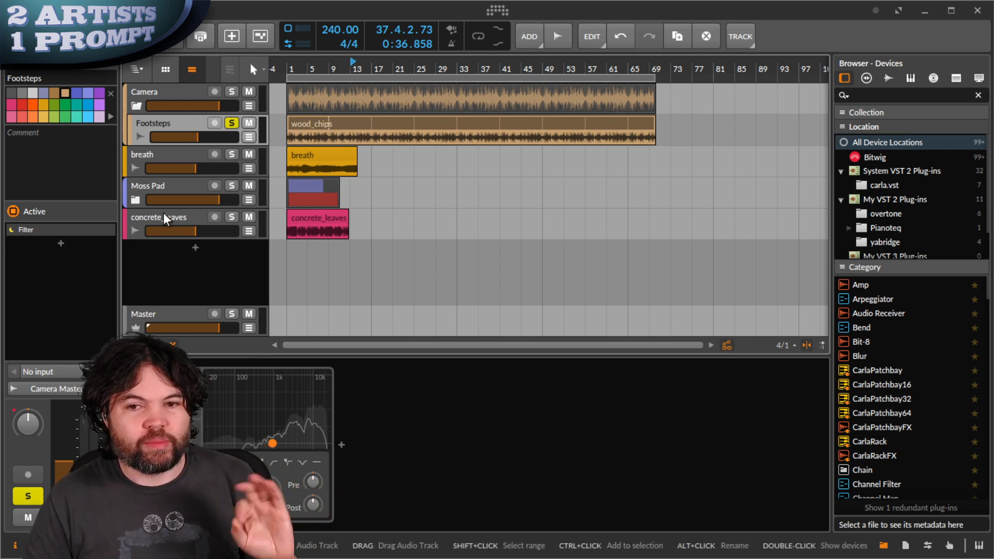
{"action": "left_click", "coordinate": [162, 154]}
{"action": "left_click_drag", "start_coordinate": [161, 149], "coordinate": [161, 155]}
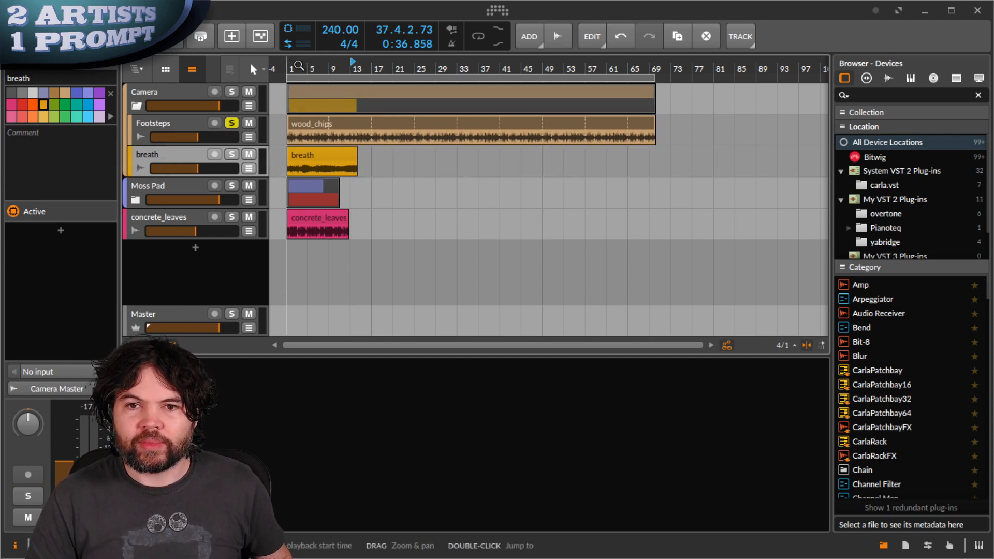
- Solo the breath track instead of Footsteps, zoomed back to bar 1
{"action": "left_click_drag", "start_coordinate": [329, 160], "coordinate": [473, 160]}
{"action": "left_click", "coordinate": [233, 157]}
{"action": "left_click", "coordinate": [232, 125]}
{"action": "left_click_drag", "start_coordinate": [316, 169], "coordinate": [415, 123]}
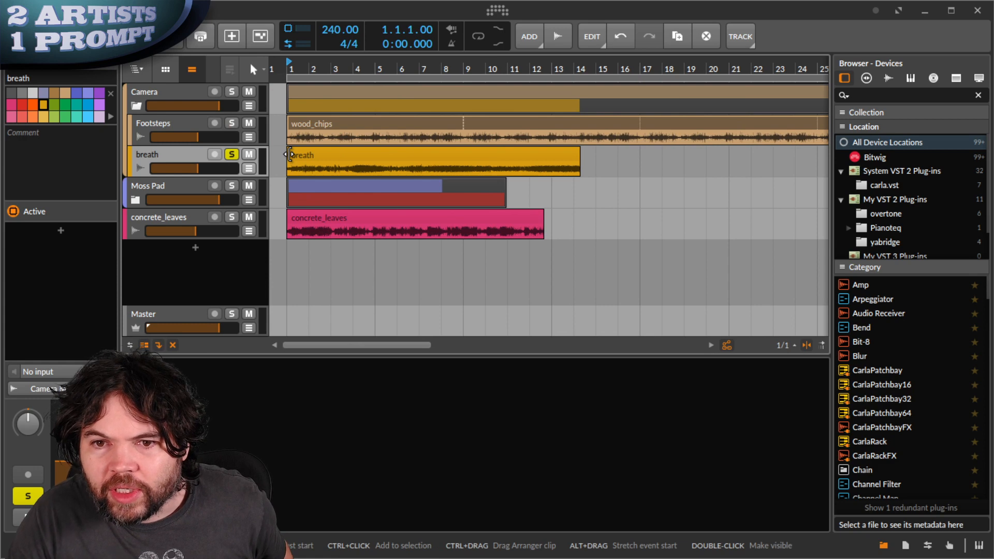
- Trim the opening off the breath clip and shorten it to end near bar 8, auditioning it
{"action": "mouse_move", "coordinate": [289, 154]}
{"action": "left_mouse_down"}
{"action": "mouse_move", "coordinate": [327, 154]}
{"action": "mouse_move", "coordinate": [292, 162]}
{"action": "mouse_move", "coordinate": [304, 162]}
{"action": "left_mouse_up"}
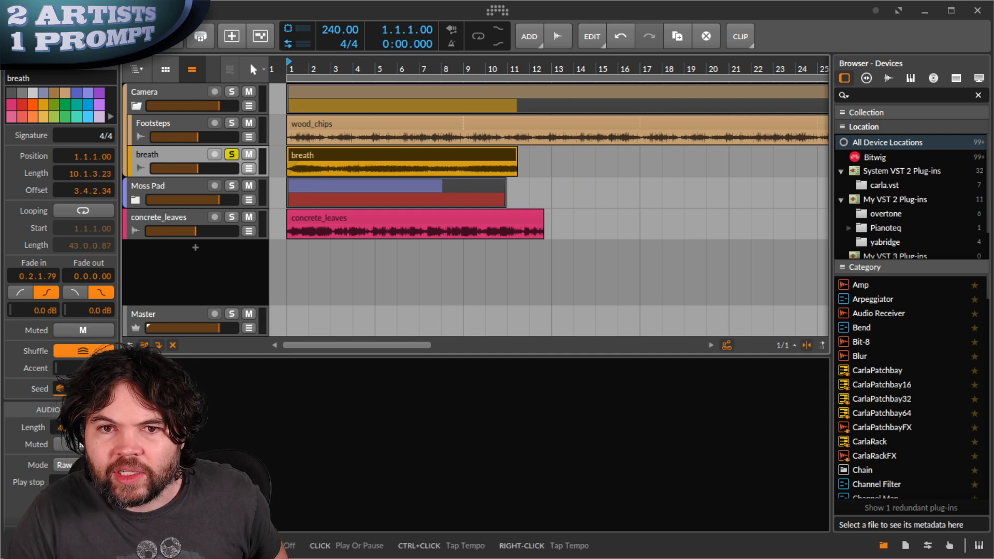
{"action": "key", "text": "space"}
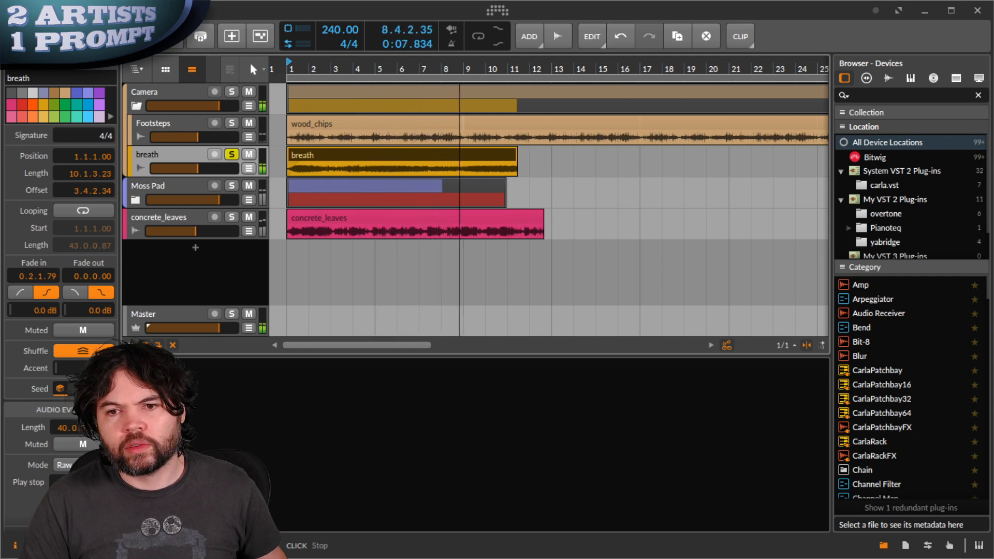
{"action": "key", "text": "space"}
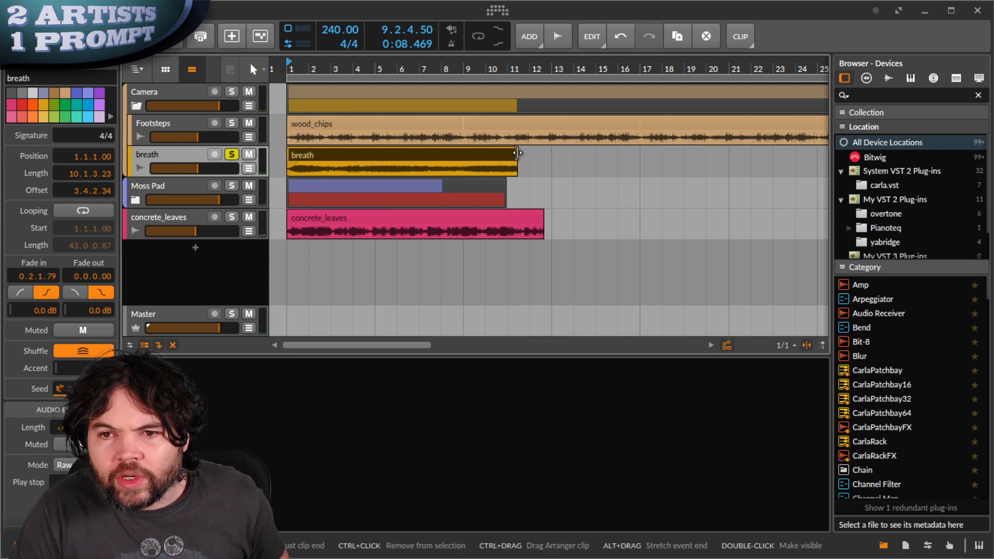
{"action": "left_click_drag", "start_coordinate": [516, 155], "coordinate": [439, 168]}
{"action": "key", "text": "space"}
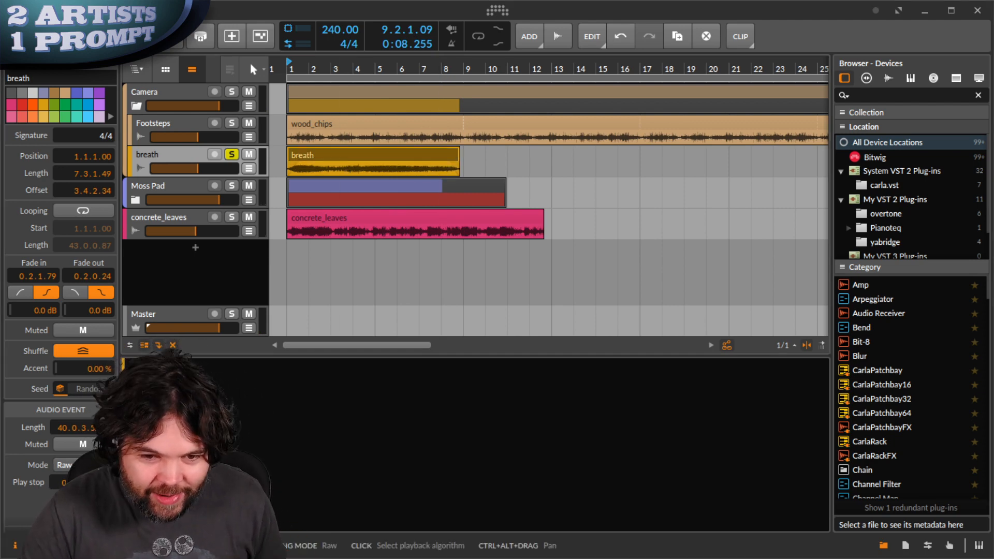
- Set the breath clip to Stretch mode and stretch it to bar 13, after trying Elastique and Slice
{"action": "left_click", "coordinate": [85, 465]}
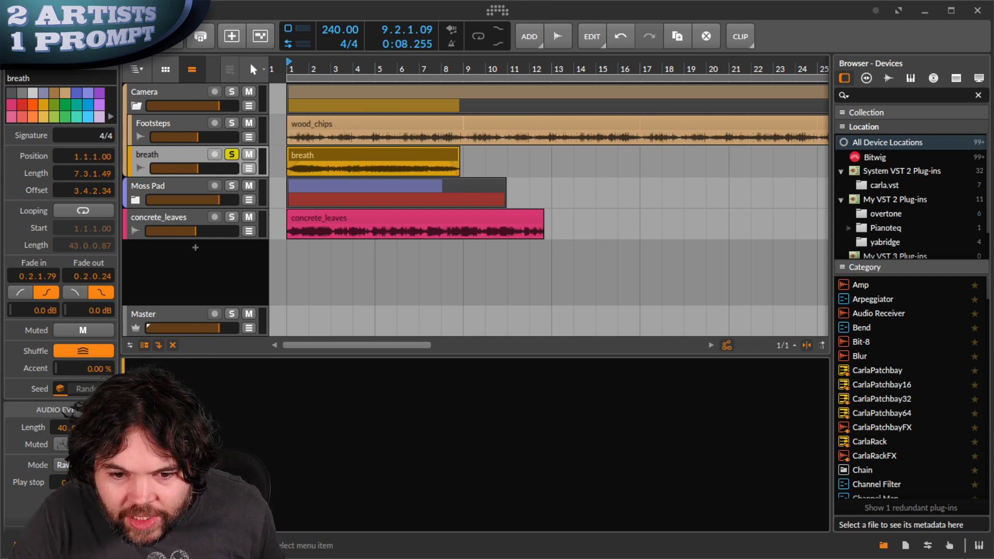
{"action": "left_click", "coordinate": [85, 479]}
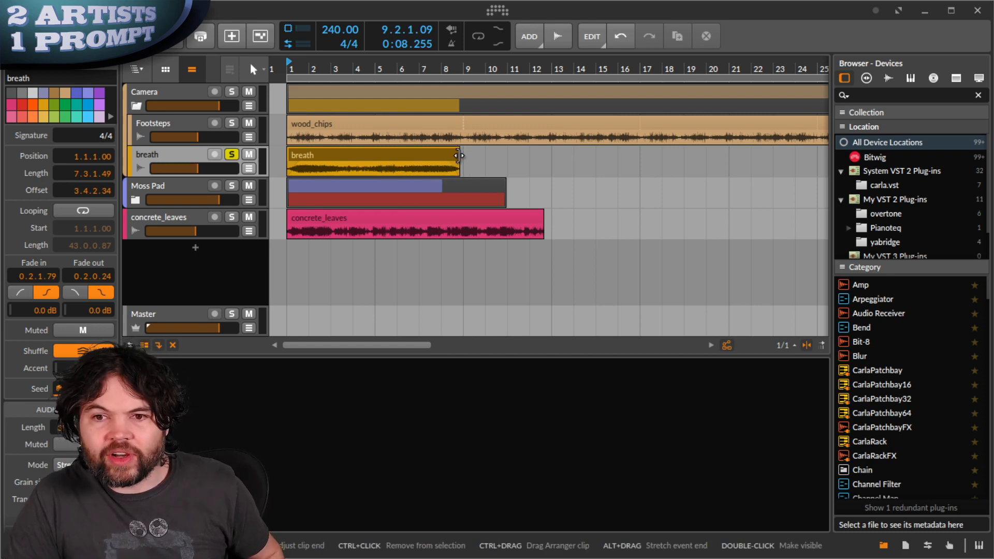
{"action": "left_click_drag", "start_coordinate": [459, 155], "coordinate": [551, 155]}
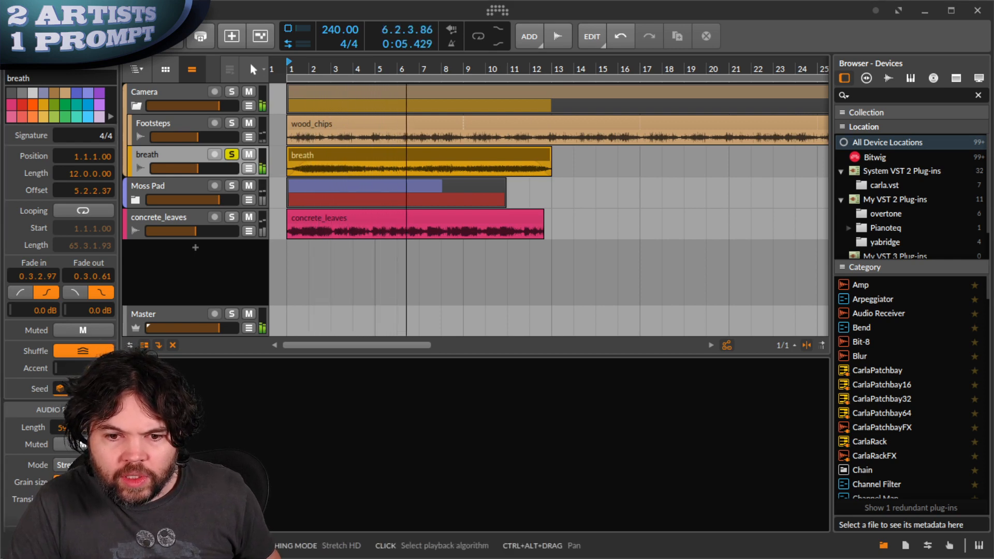
{"action": "left_click", "coordinate": [86, 497]}
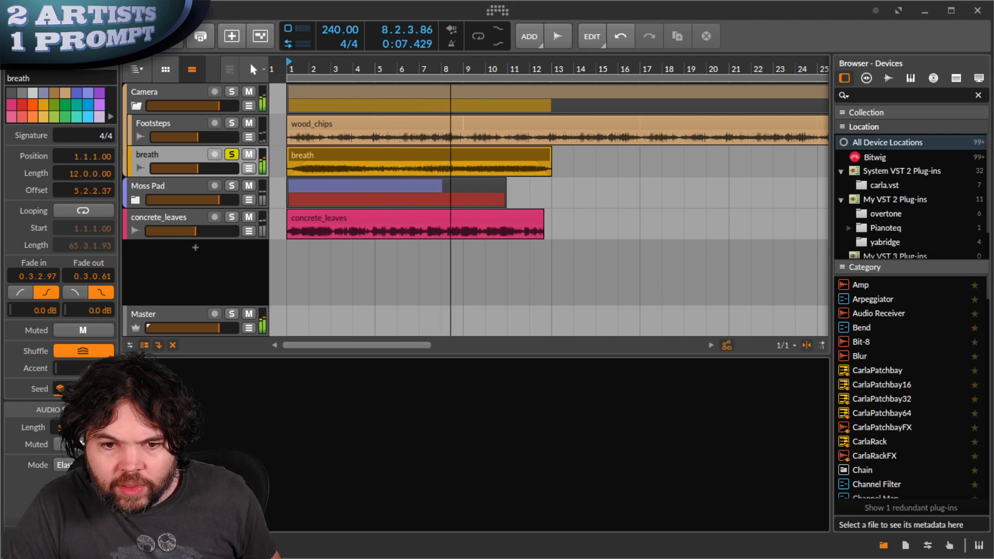
{"action": "left_click", "coordinate": [83, 464]}
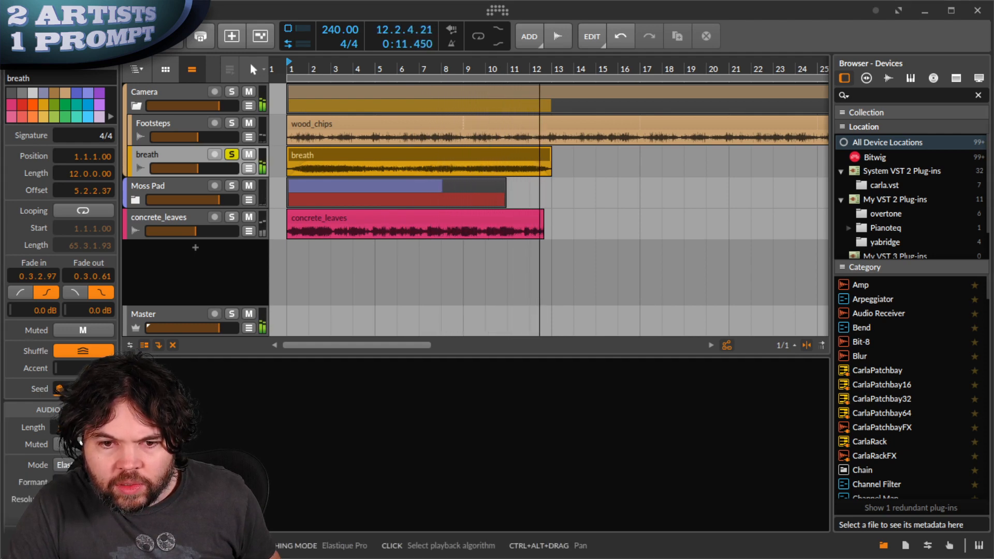
{"action": "left_click", "coordinate": [85, 478]}
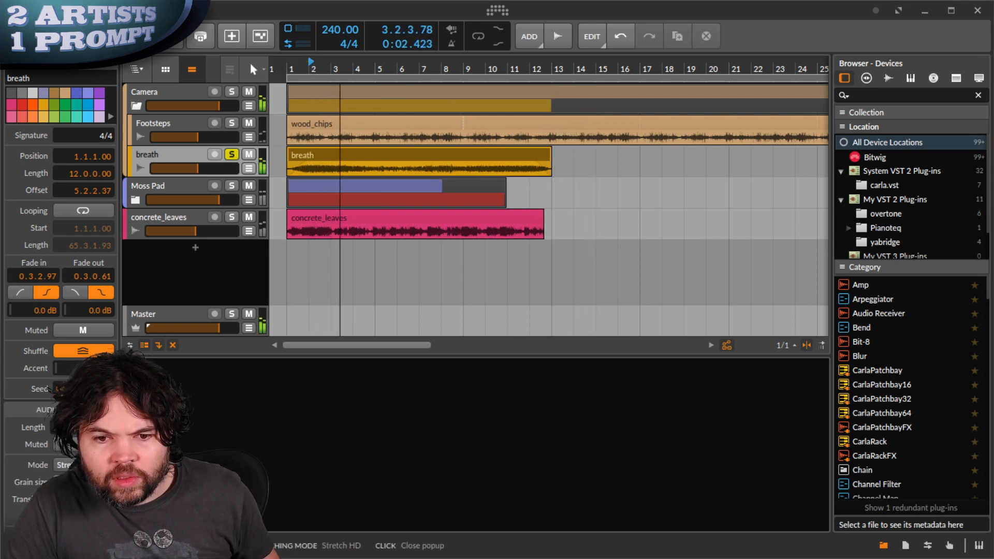
{"action": "left_click", "coordinate": [85, 505]}
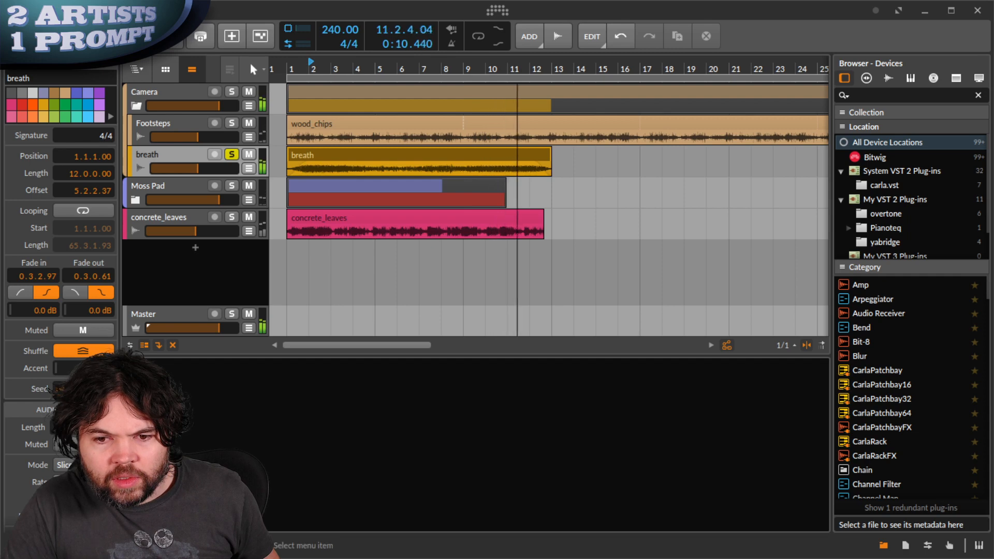
{"action": "left_click", "coordinate": [83, 492]}
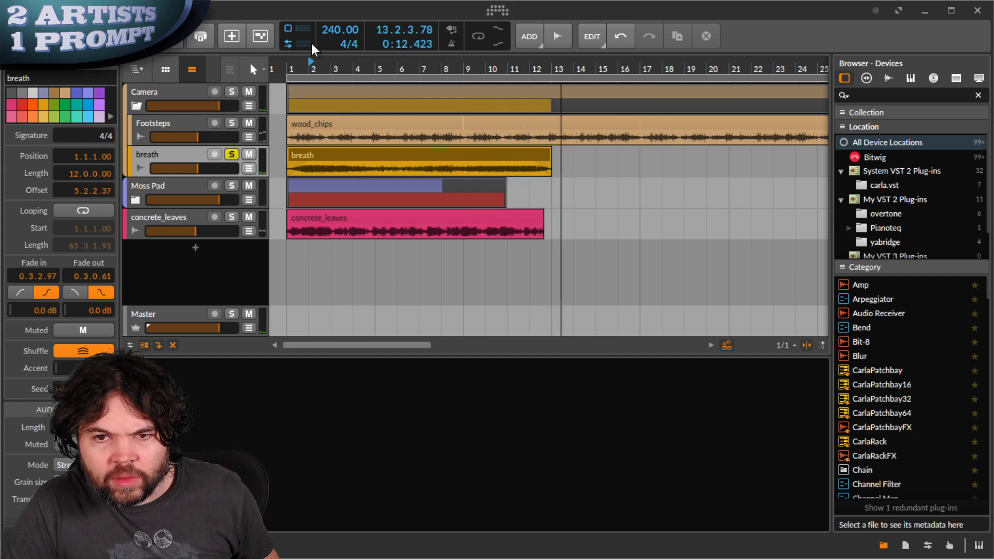
- Stretch the breath clip to 11 bars and loop it out to about bar 69
{"action": "double_click", "coordinate": [81, 36]}
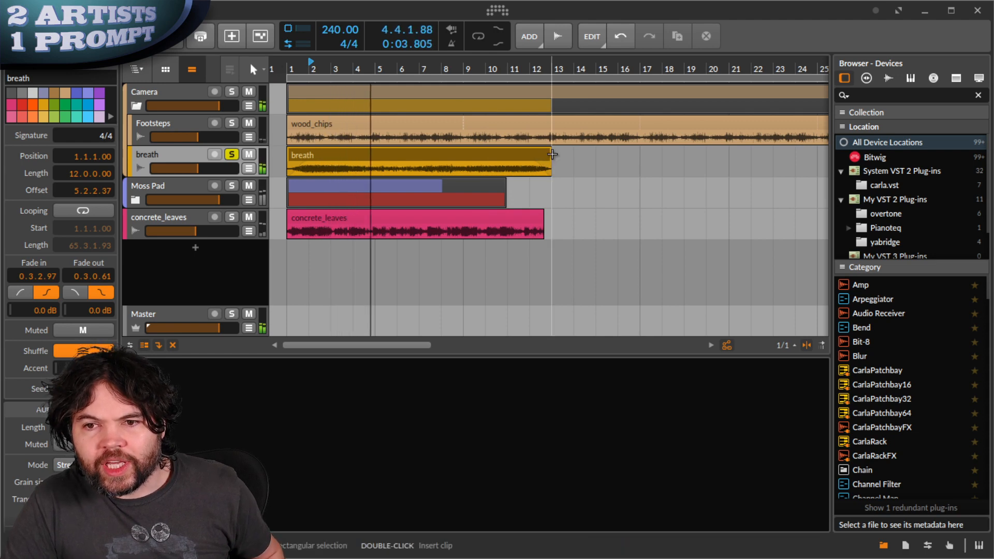
{"action": "left_click_drag", "start_coordinate": [552, 154], "coordinate": [527, 162]}
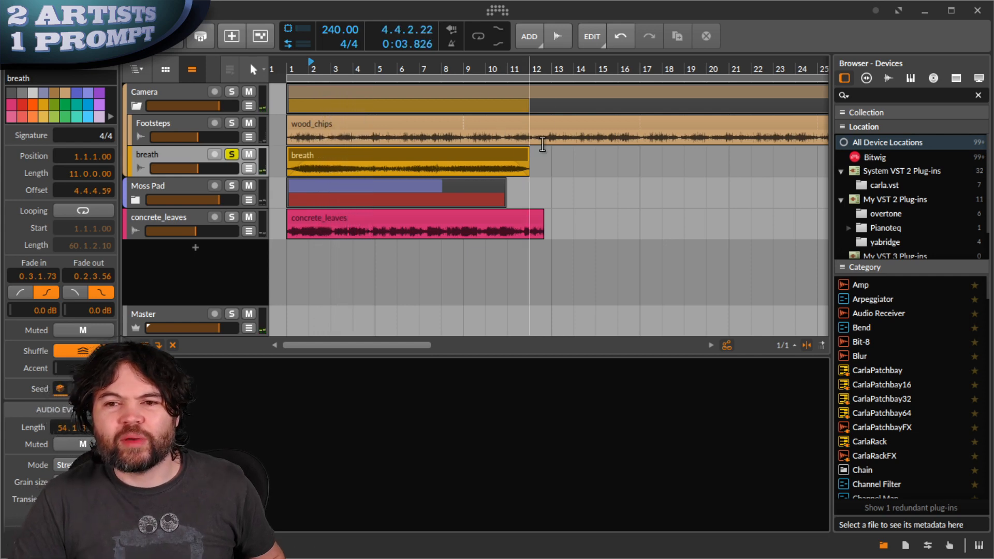
{"action": "scroll", "coordinate": [567, 147], "scroll_direction": "down", "scroll_amount": 8}
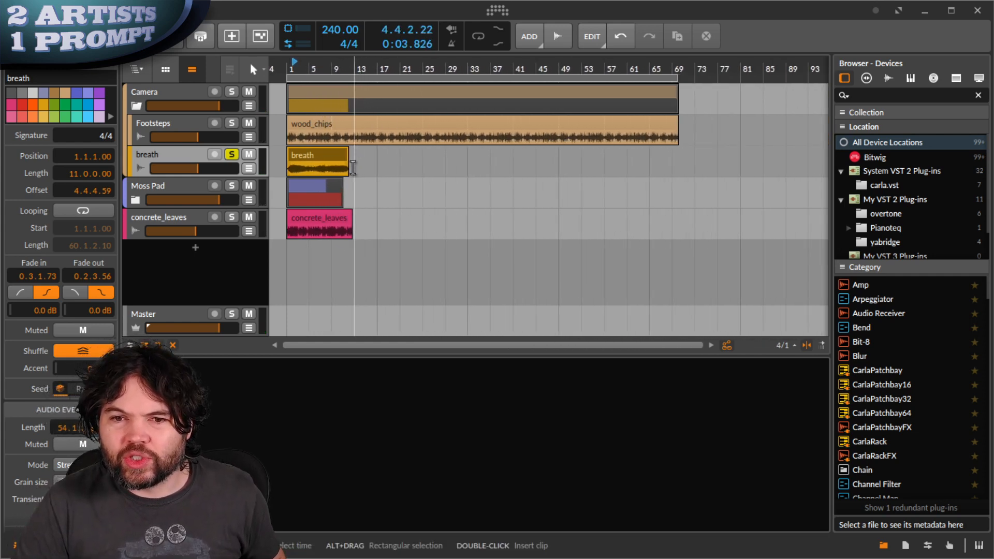
{"action": "left_click_drag", "start_coordinate": [529, 176], "coordinate": [585, 176]}
{"action": "left_click_drag", "start_coordinate": [318, 170], "coordinate": [631, 175]}
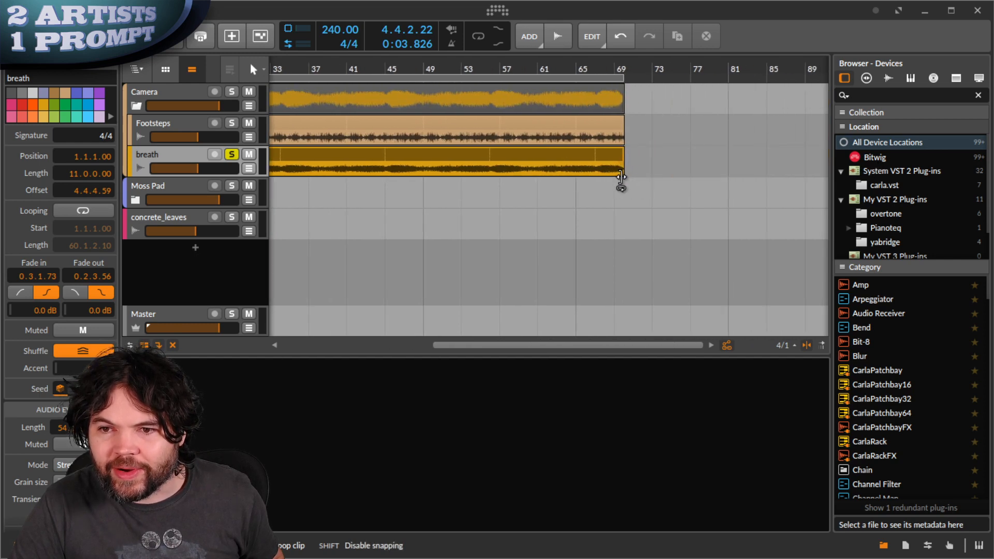
{"action": "left_click_drag", "start_coordinate": [621, 177], "coordinate": [622, 178]}
{"action": "left_click_drag", "start_coordinate": [414, 178], "coordinate": [823, 179]}
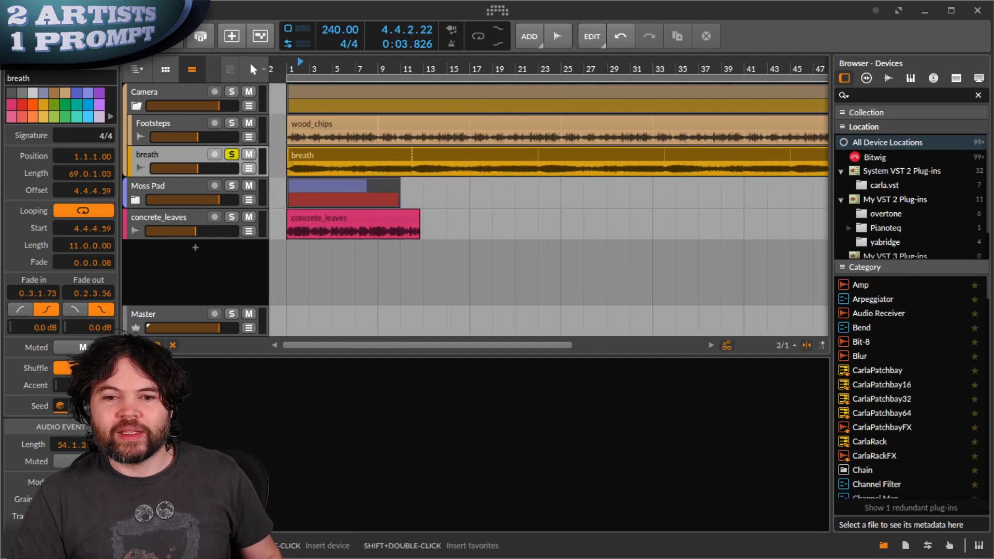
- Insert a Filter device on the breath track
{"action": "left_click", "coordinate": [156, 445]}
{"action": "type", "text": "file"}
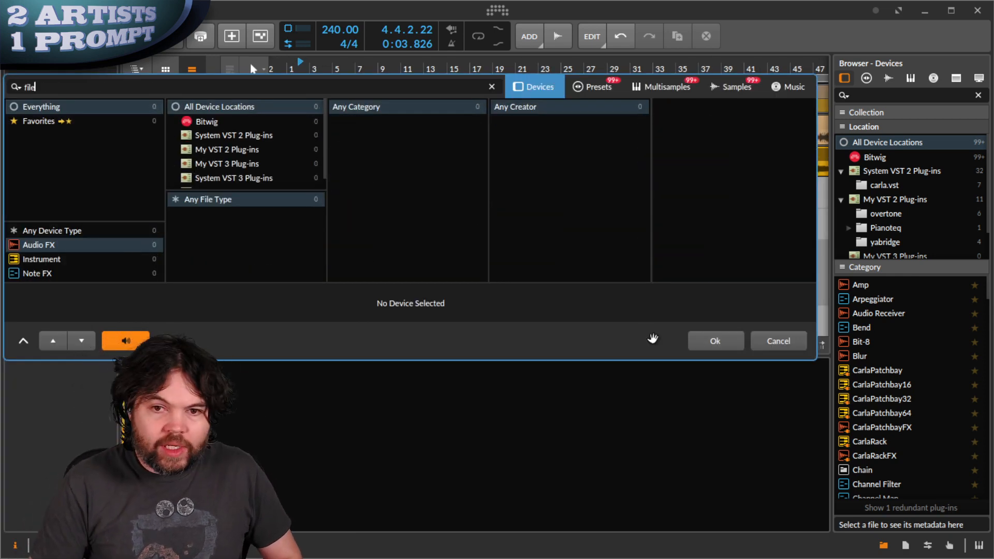
{"action": "type", "text": "ter"}
{"action": "key", "text": "Return"}
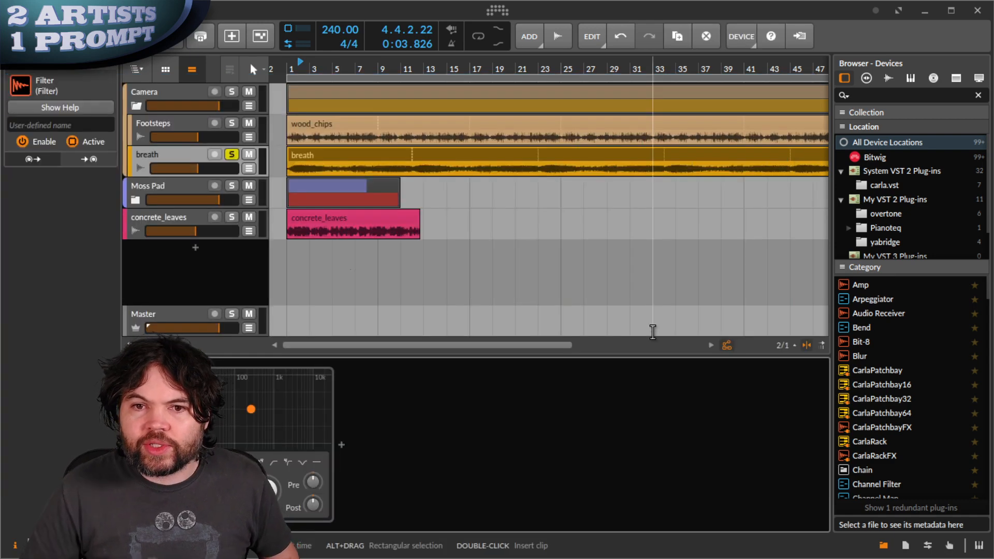
- Solo the Camera group instead of breath and lower the breath Filter's cutoff during playback
{"action": "left_click", "coordinate": [231, 154]}
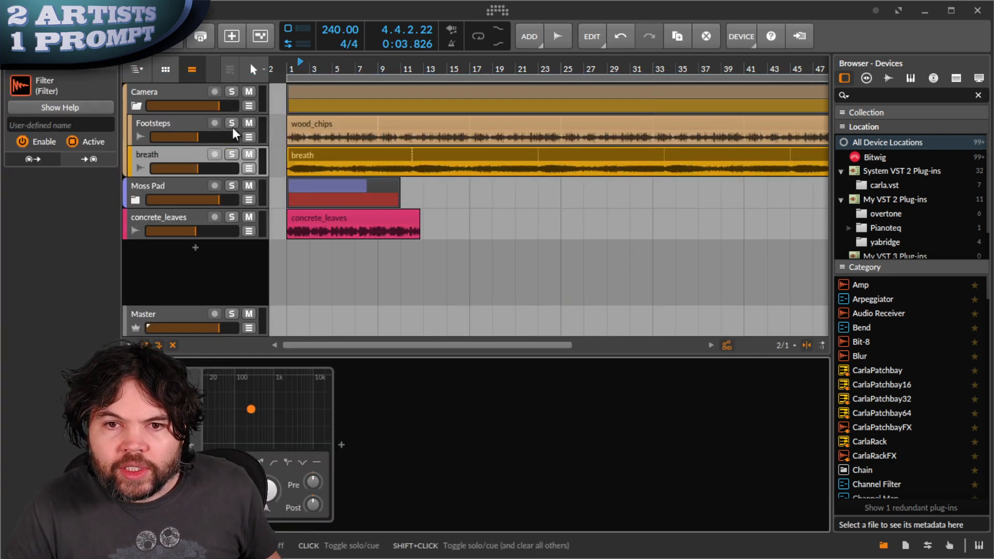
{"action": "left_click", "coordinate": [228, 88]}
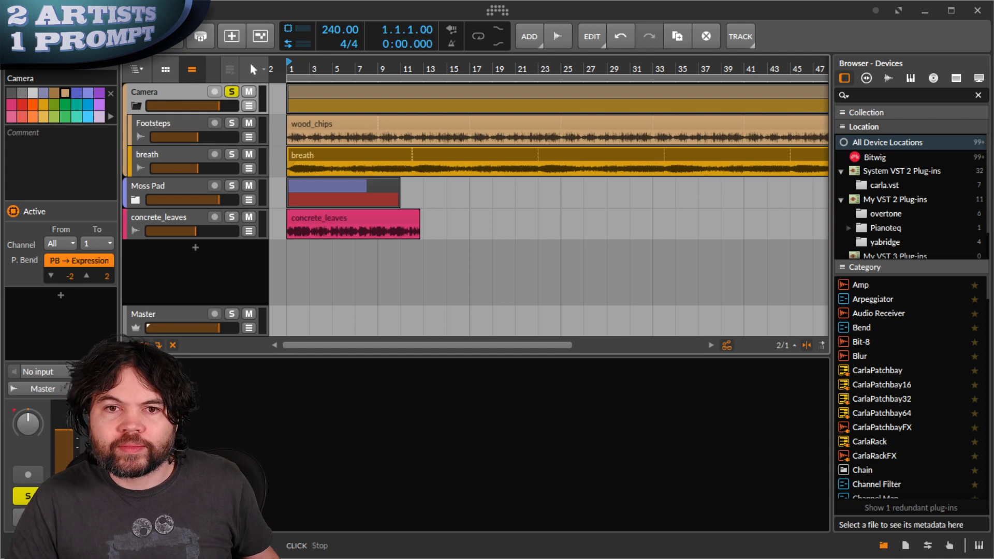
{"action": "key", "text": "space"}
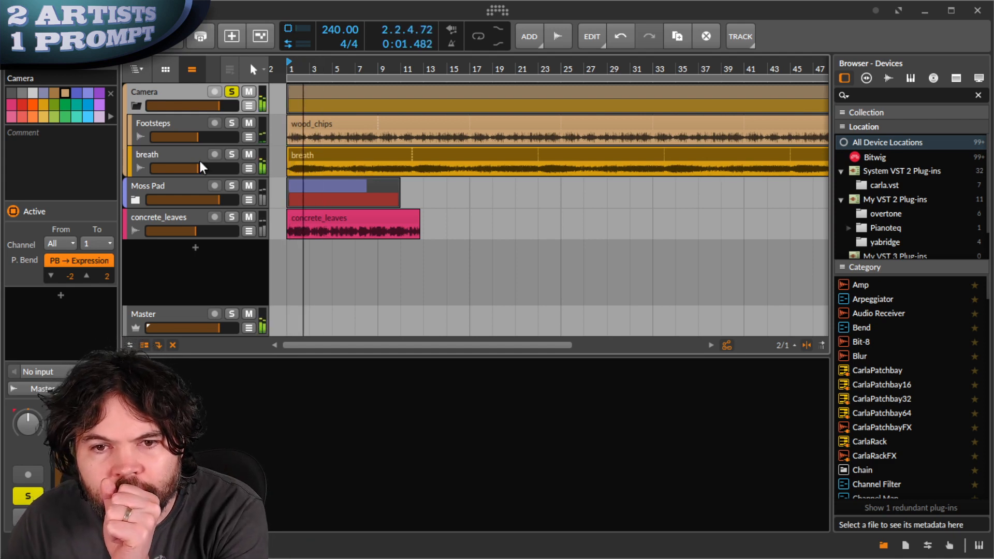
{"action": "left_click", "coordinate": [181, 158]}
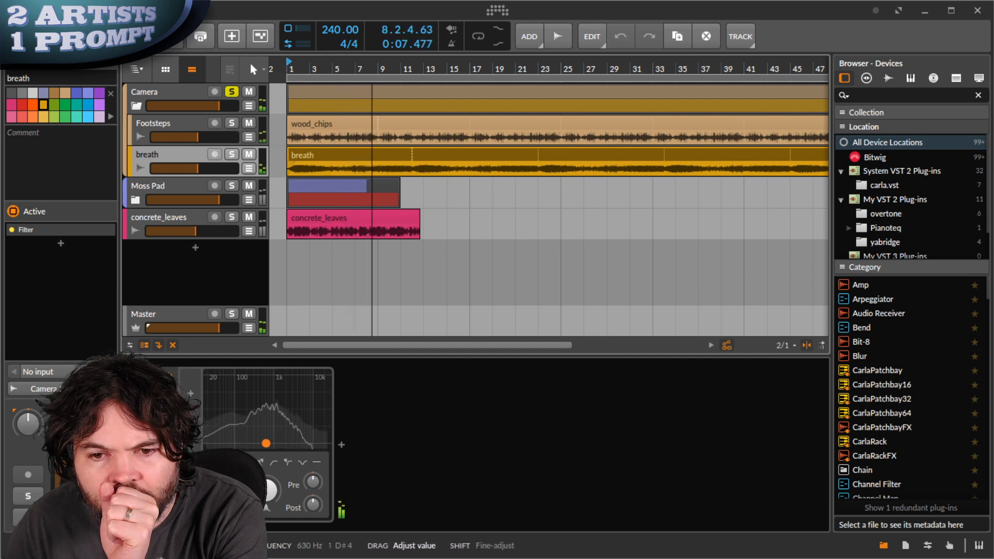
{"action": "left_click_drag", "start_coordinate": [263, 490], "coordinate": [262, 492]}
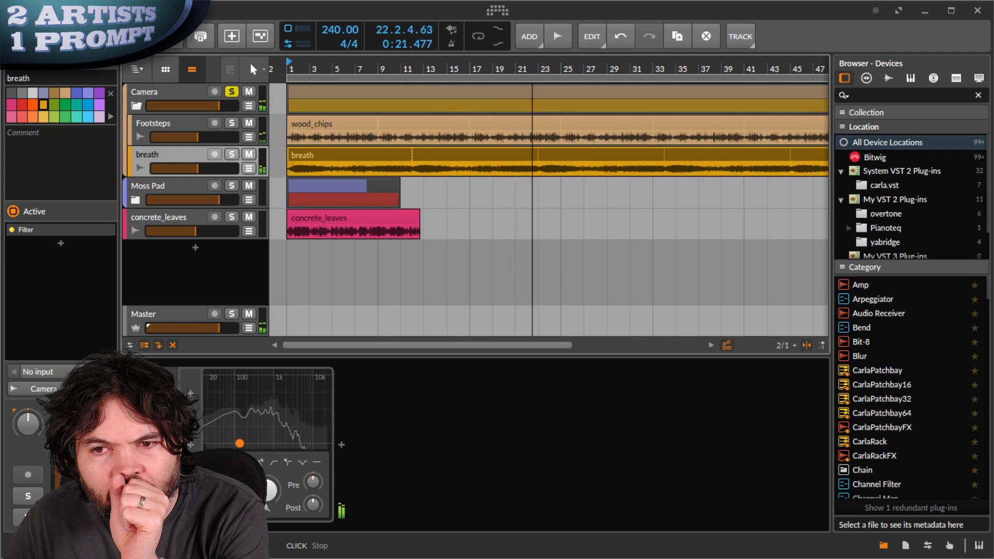
- Stop playback, unsolo the Camera group and collapse it
{"action": "key", "text": "space"}
{"action": "left_click", "coordinate": [226, 89]}
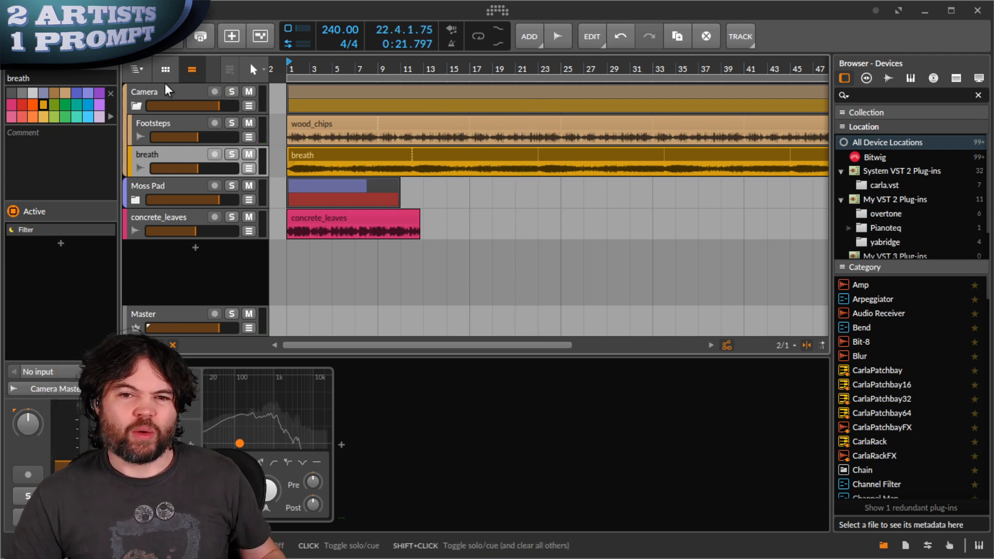
{"action": "left_click", "coordinate": [163, 94]}
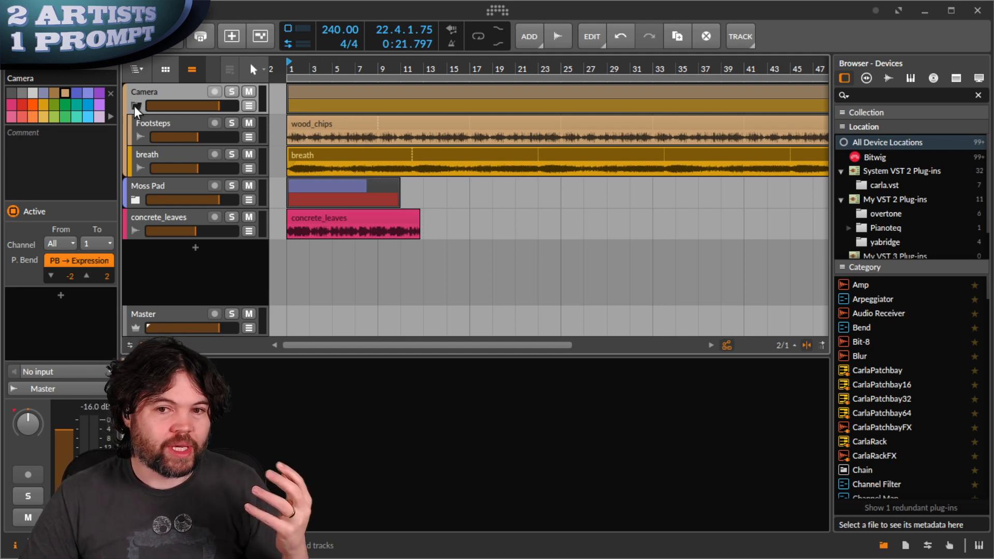
{"action": "left_click", "coordinate": [136, 107]}
- Expand Moss Pad to reveal grass and bush_2, and select the grass clip
{"action": "left_click", "coordinate": [160, 118]}
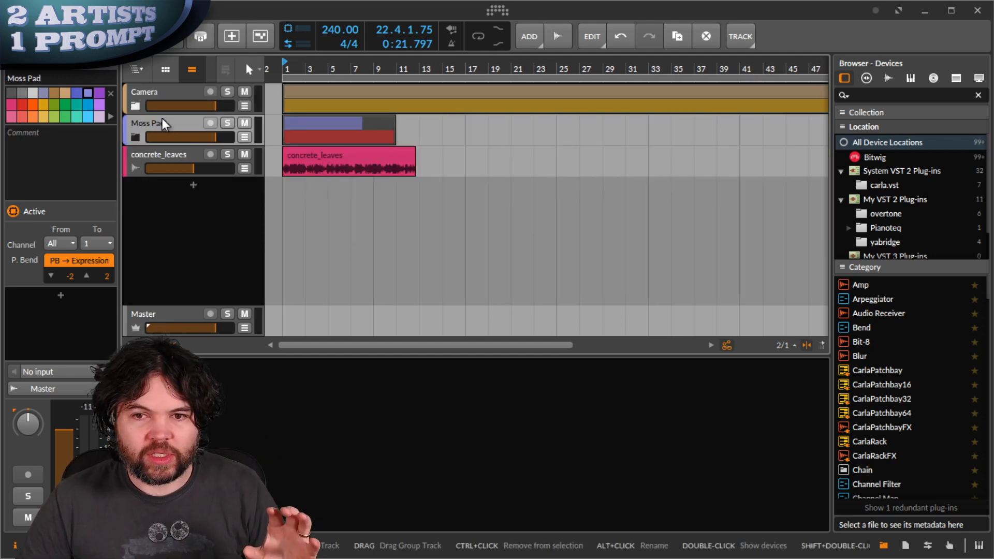
{"action": "left_click", "coordinate": [134, 138]}
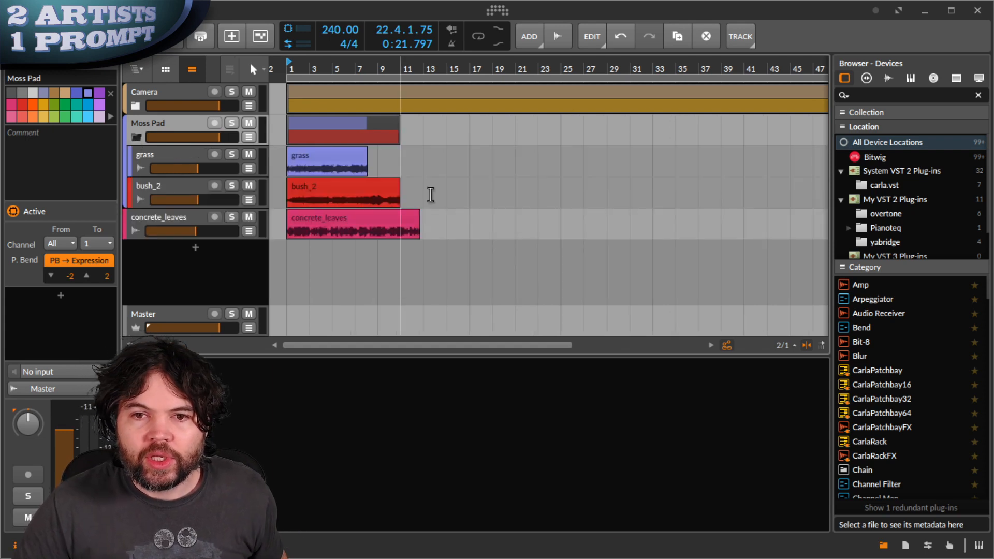
{"action": "left_click", "coordinate": [178, 151]}
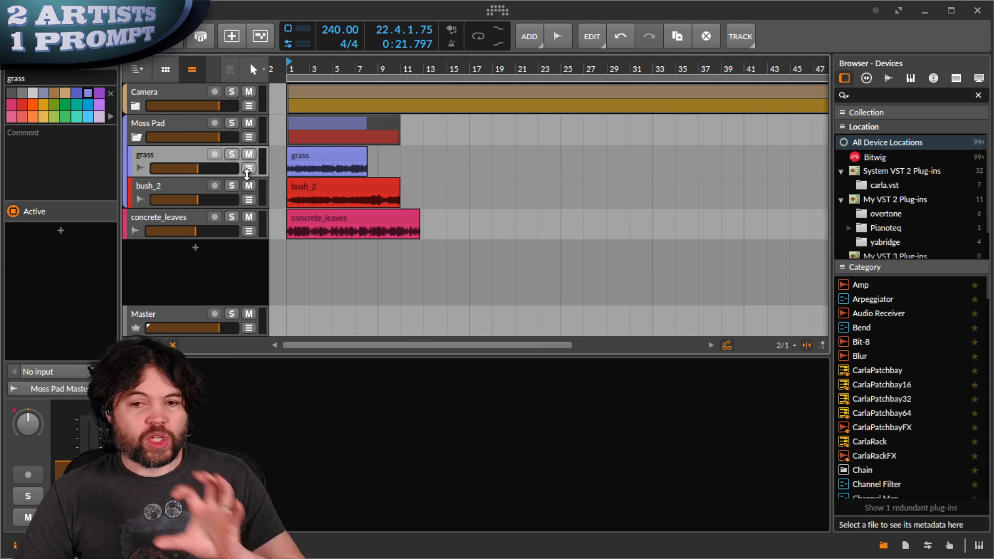
{"action": "left_click", "coordinate": [325, 151]}
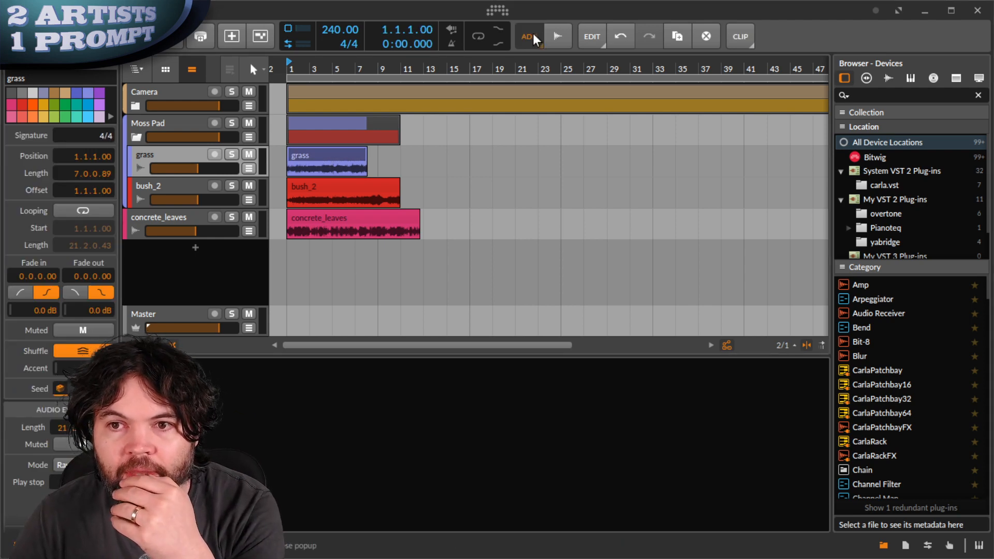
- Add a new instrument track with a Sampler under grass and load the grass clip into it
{"action": "key", "text": "ctrl+t"}
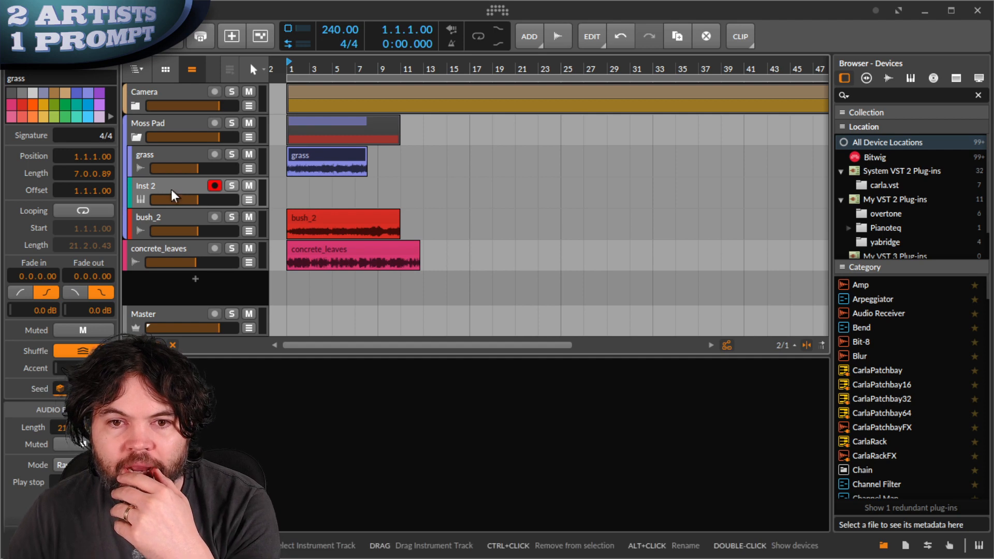
{"action": "left_click", "coordinate": [155, 445]}
{"action": "type", "text": "sam"}
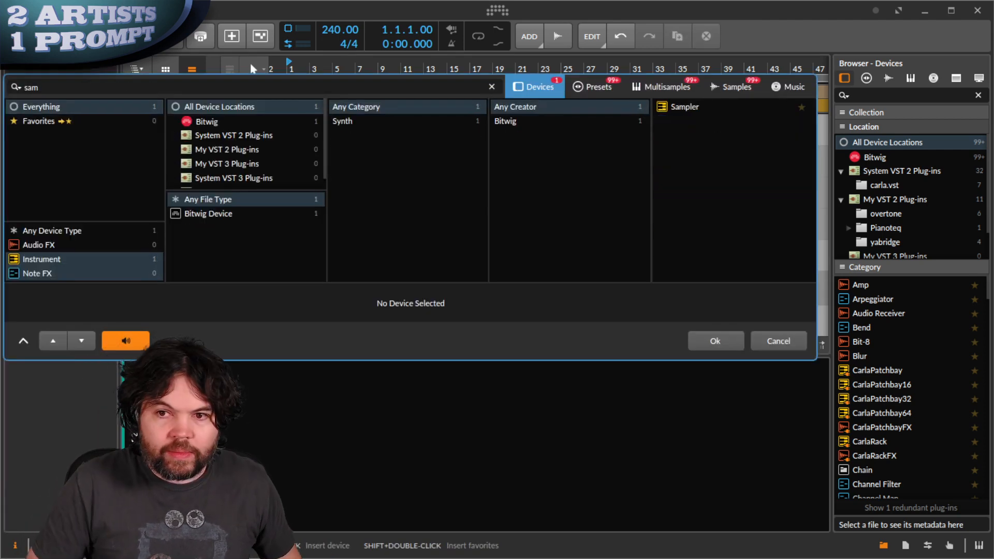
{"action": "key", "text": "Down"}
{"action": "key", "text": "Return"}
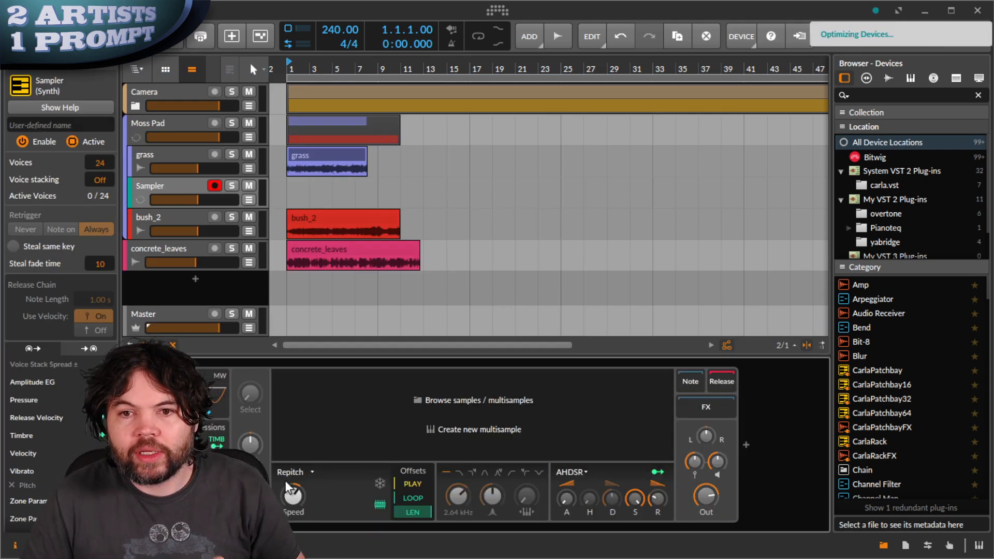
{"action": "left_click", "coordinate": [315, 158]}
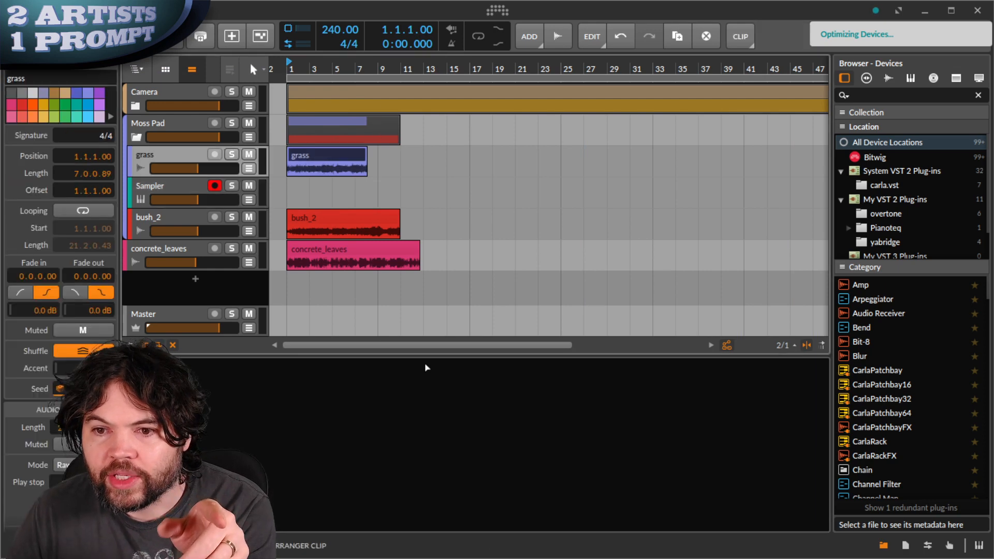
{"action": "left_click_drag", "start_coordinate": [315, 156], "coordinate": [479, 404]}
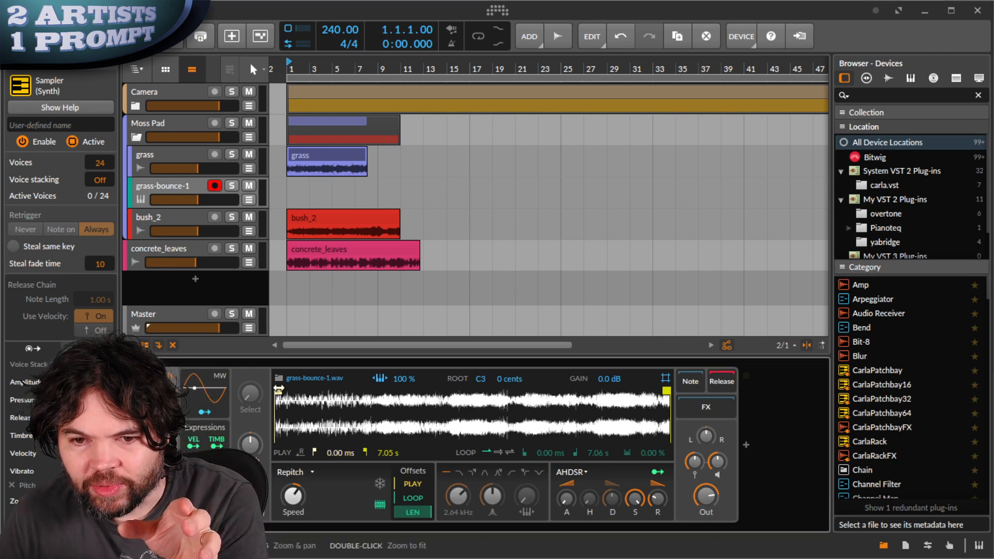
- Set the Sampler's play range to start about 3.10 s and end at 6.82 s
{"action": "left_click_drag", "start_coordinate": [278, 391], "coordinate": [452, 390]}
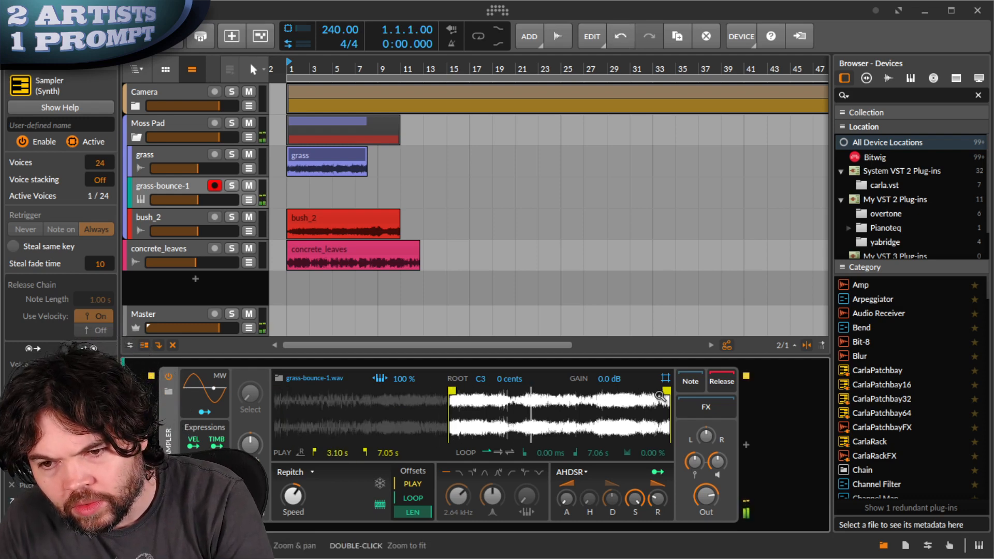
{"action": "left_click_drag", "start_coordinate": [668, 390], "coordinate": [653, 390]}
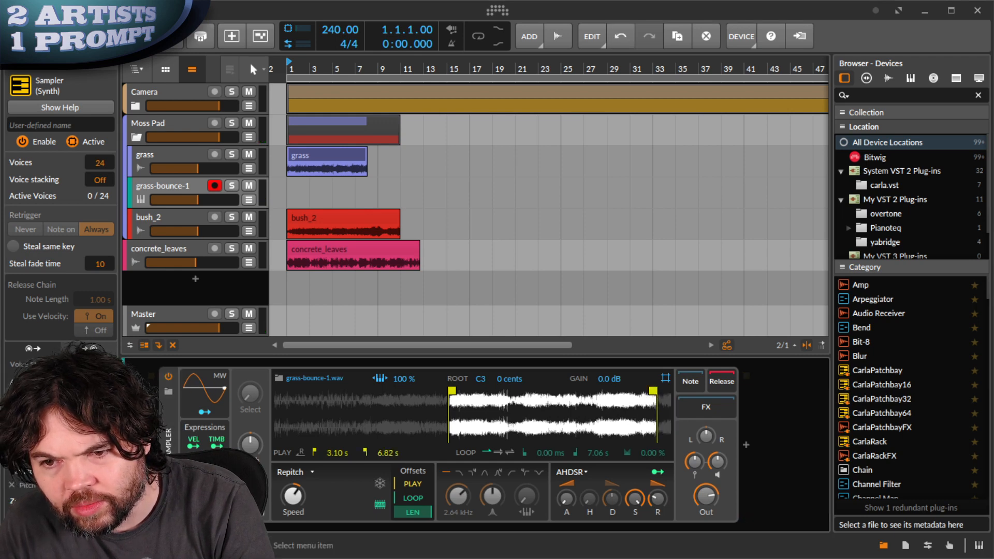
{"action": "left_click", "coordinate": [638, 481]}
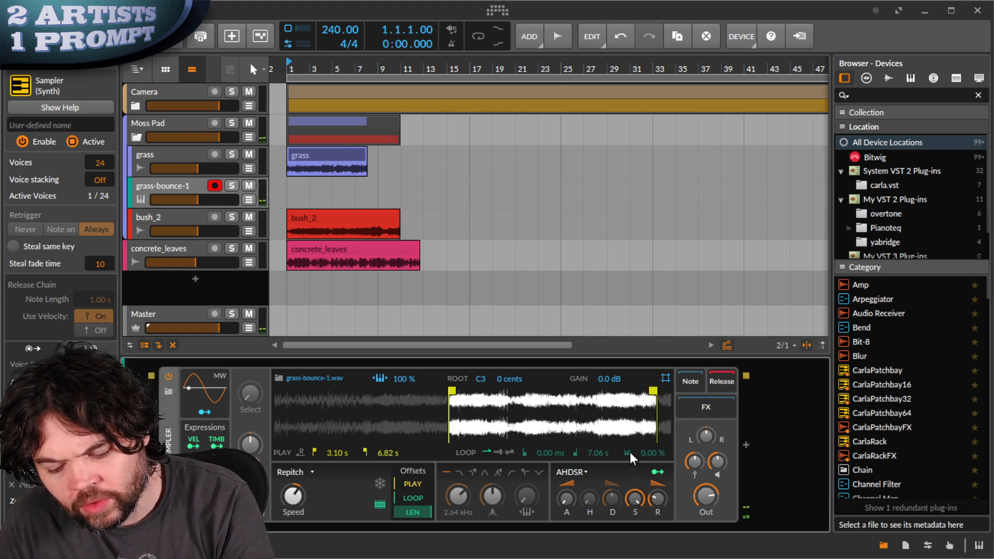
- Switch the Sampler to Textures mode with Motion 18.5% and adjusted speed and grain size
{"action": "left_click", "coordinate": [305, 474]}
{"action": "left_click", "coordinate": [309, 518]}
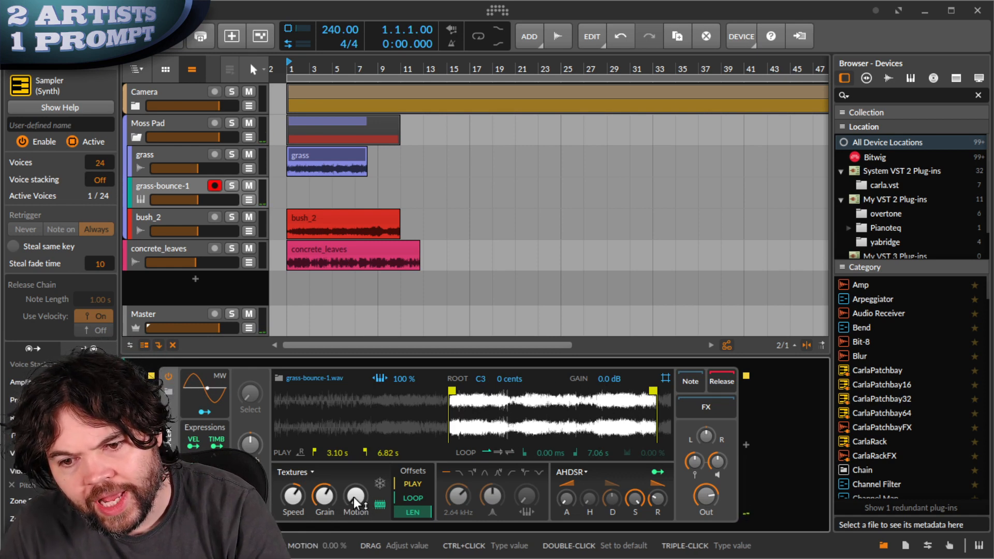
{"action": "left_click_drag", "start_coordinate": [358, 495], "coordinate": [356, 497]}
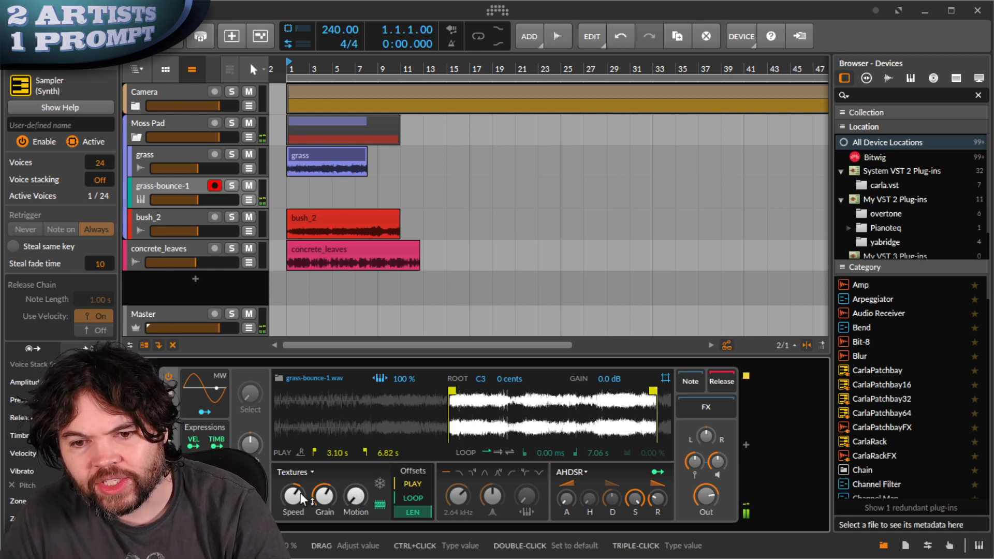
{"action": "left_click_drag", "start_coordinate": [293, 501], "coordinate": [327, 500]}
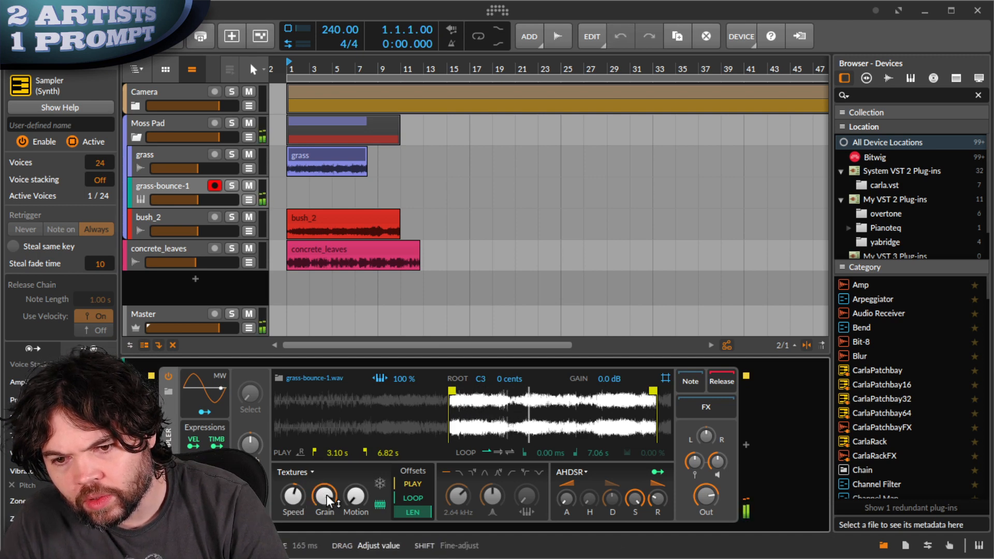
{"action": "left_click_drag", "start_coordinate": [326, 495], "coordinate": [327, 496]}
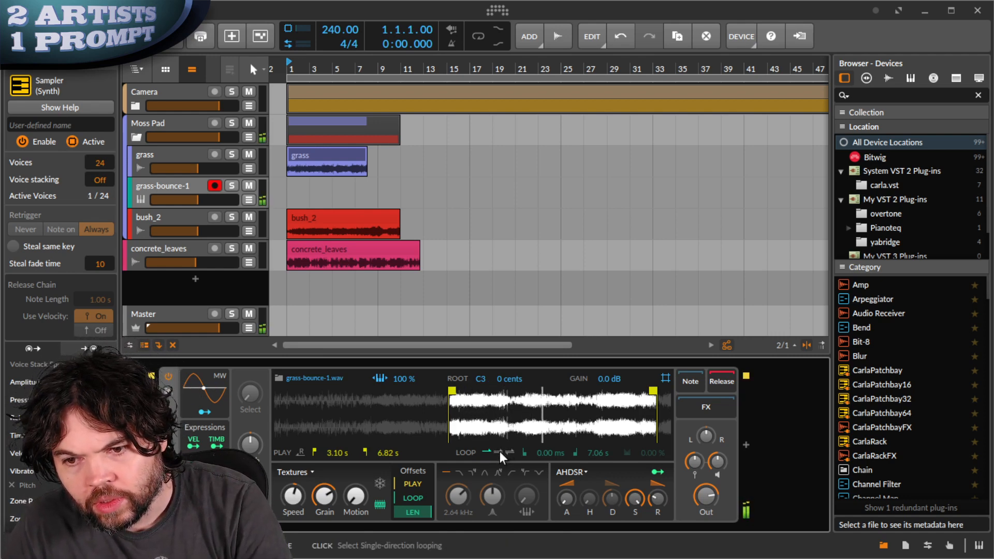
- Enable a ping-pong loop from 4.19 s to 6.81 s
{"action": "left_click", "coordinate": [511, 452]}
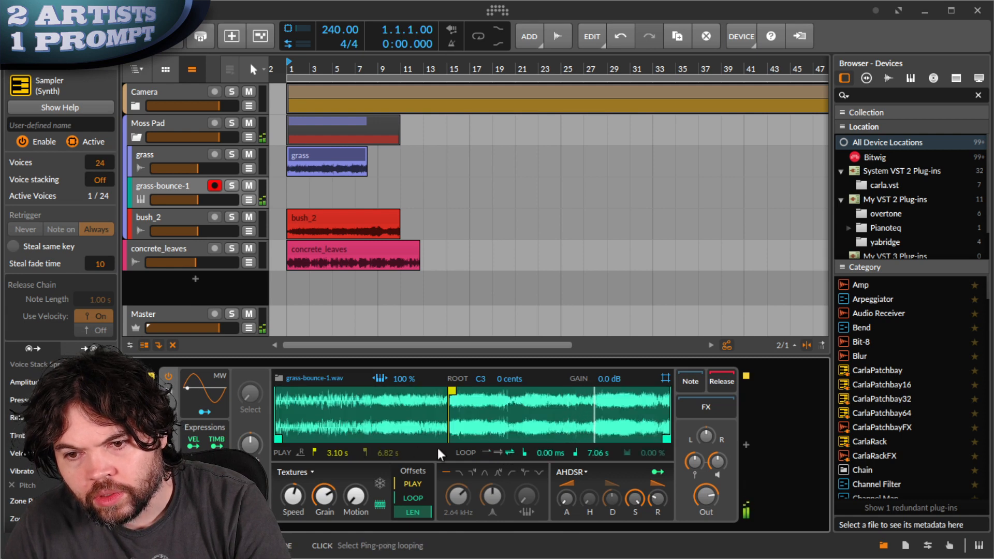
{"action": "left_click_drag", "start_coordinate": [278, 438], "coordinate": [513, 438]}
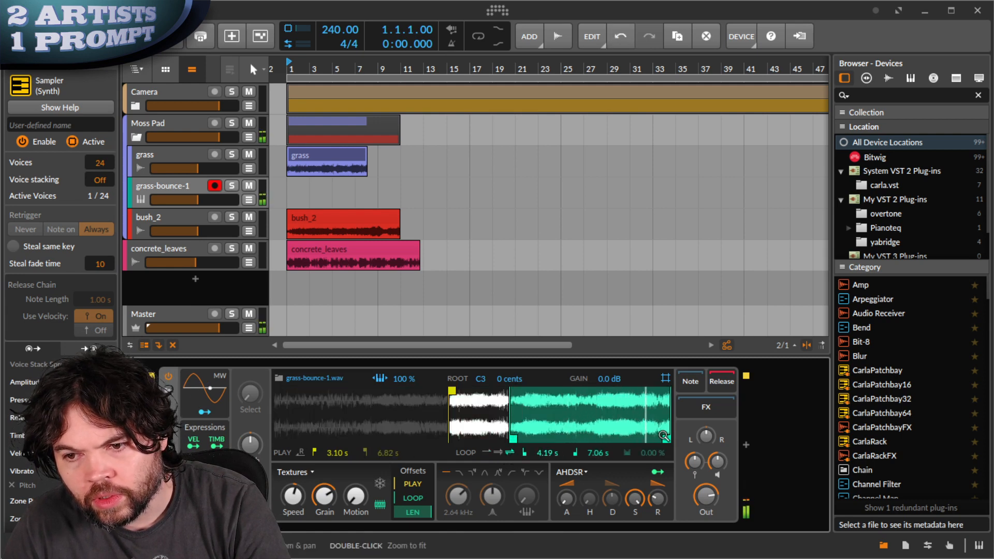
{"action": "mouse_move", "coordinate": [664, 436]}
{"action": "left_mouse_down"}
{"action": "mouse_move", "coordinate": [634, 440]}
{"action": "mouse_move", "coordinate": [654, 441]}
{"action": "left_mouse_up"}
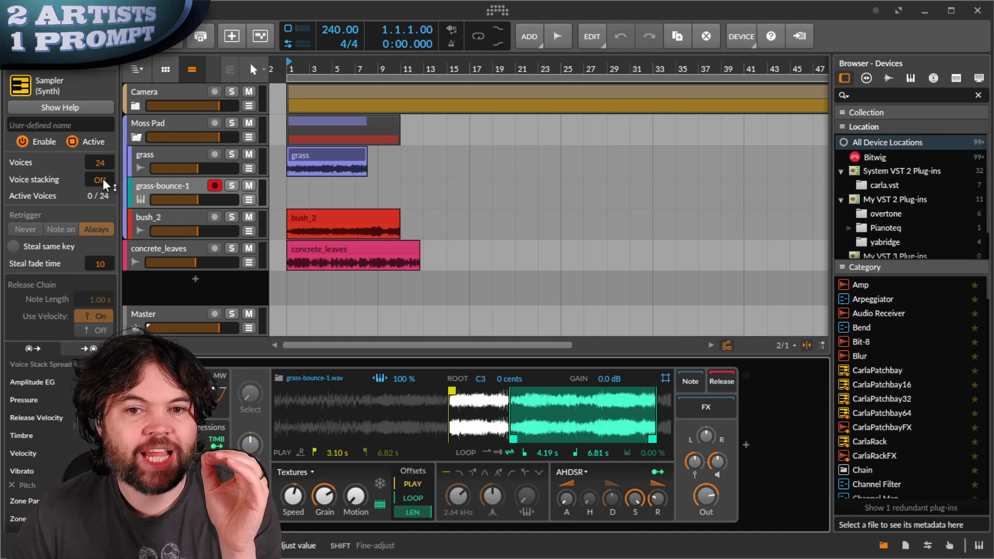
- Set the Sampler's Voice stacking to 5 and Voices to 4
{"action": "scroll", "coordinate": [103, 178], "scroll_direction": "up", "scroll_amount": 5}
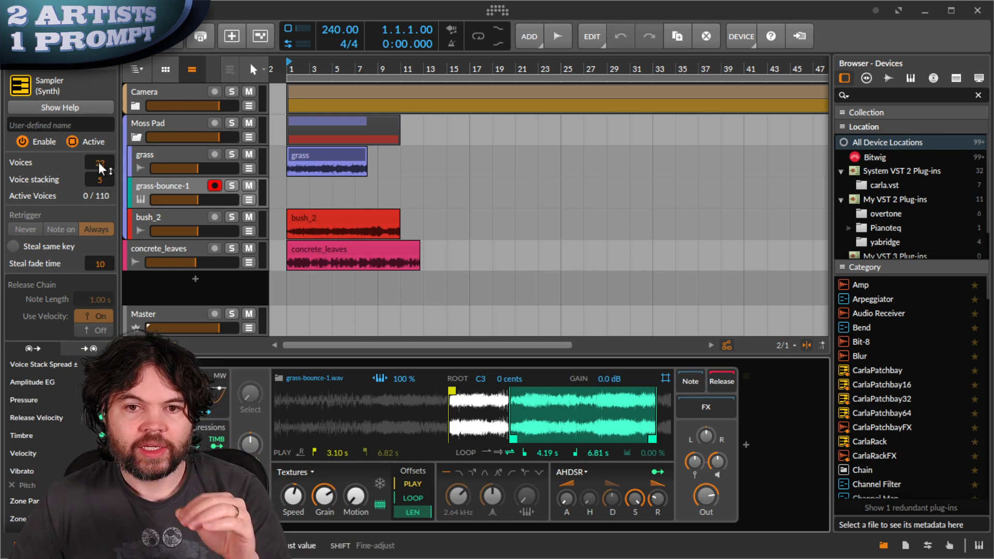
{"action": "scroll", "coordinate": [98, 162], "scroll_direction": "down", "scroll_amount": 10}
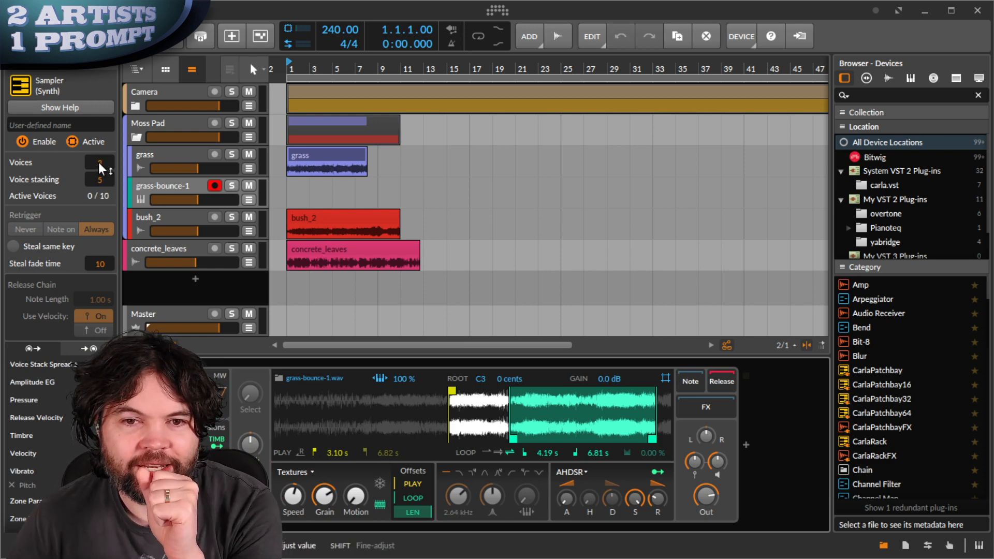
{"action": "scroll", "coordinate": [98, 163], "scroll_direction": "down", "scroll_amount": 11}
{"action": "scroll", "coordinate": [99, 162], "scroll_direction": "up", "scroll_amount": 1}
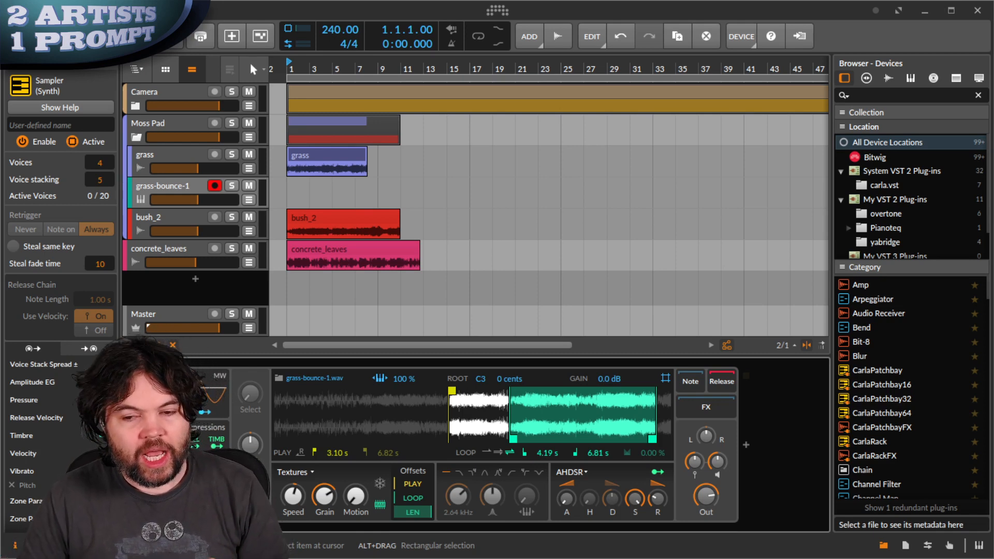
- Add a Voice Stack modulator to the Sampler
{"action": "left_click", "coordinate": [177, 493]}
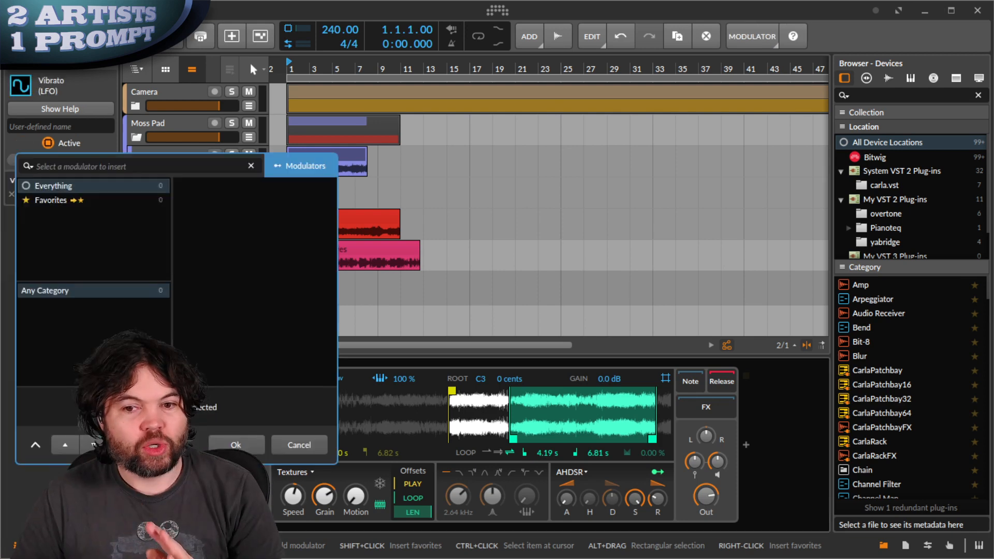
{"action": "type", "text": "voi"}
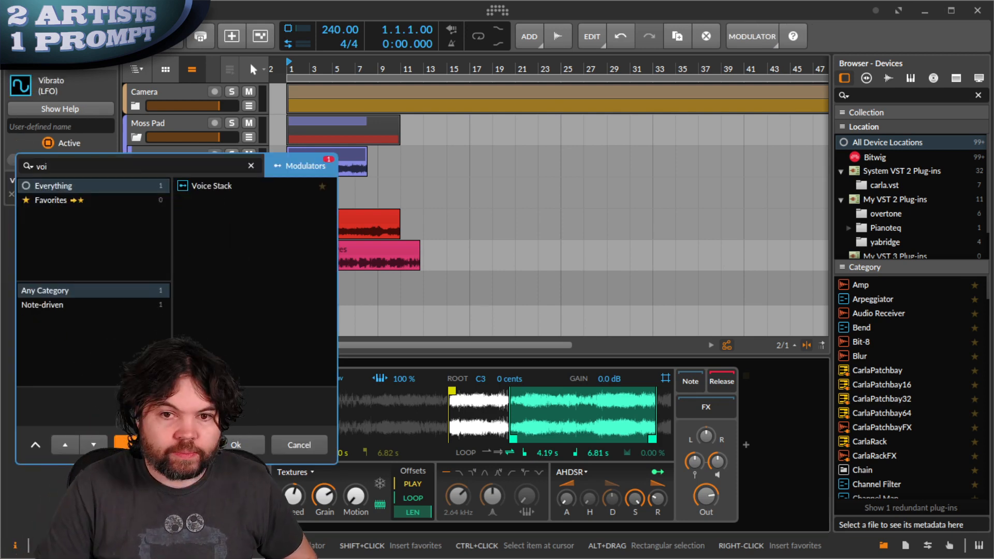
{"action": "key", "text": "Down"}
{"action": "key", "text": "Return"}
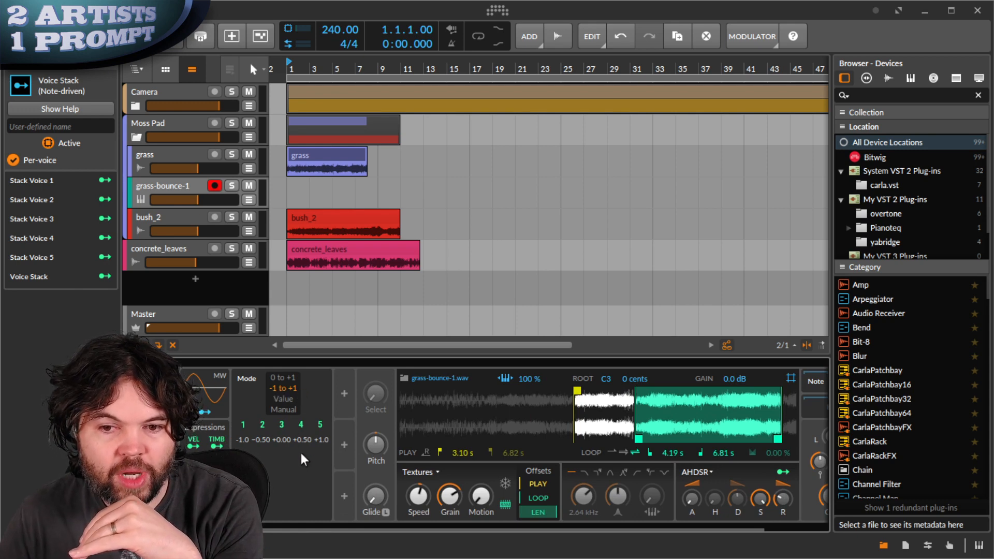
- Map the Voice Stack modulator to Pan to spread the stacked voices across the stereo field
{"action": "scroll", "coordinate": [300, 452], "scroll_direction": "right", "scroll_amount": 2}
{"action": "scroll", "coordinate": [300, 452], "scroll_direction": "left", "scroll_amount": 1}
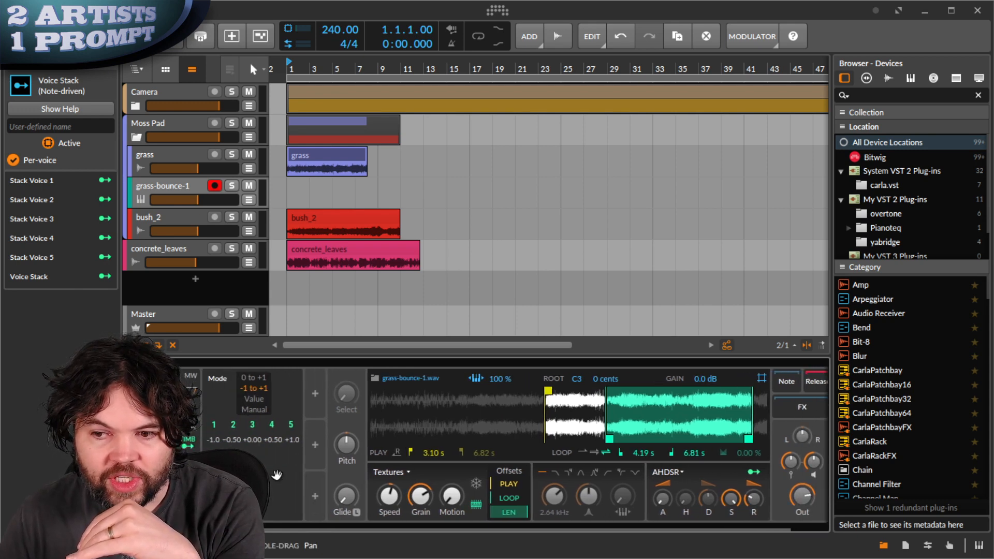
{"action": "left_click", "coordinate": [188, 445]}
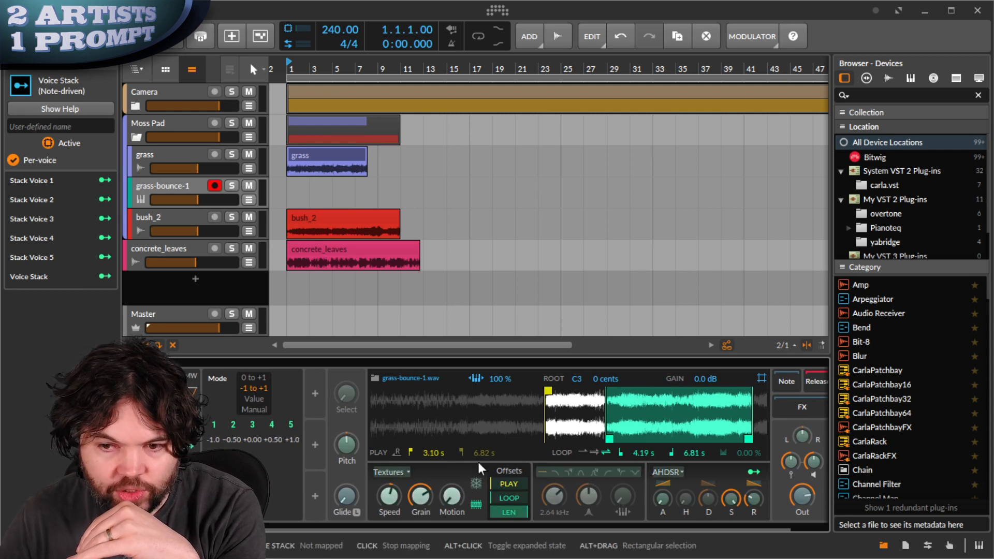
{"action": "left_click_drag", "start_coordinate": [801, 439], "coordinate": [799, 431]}
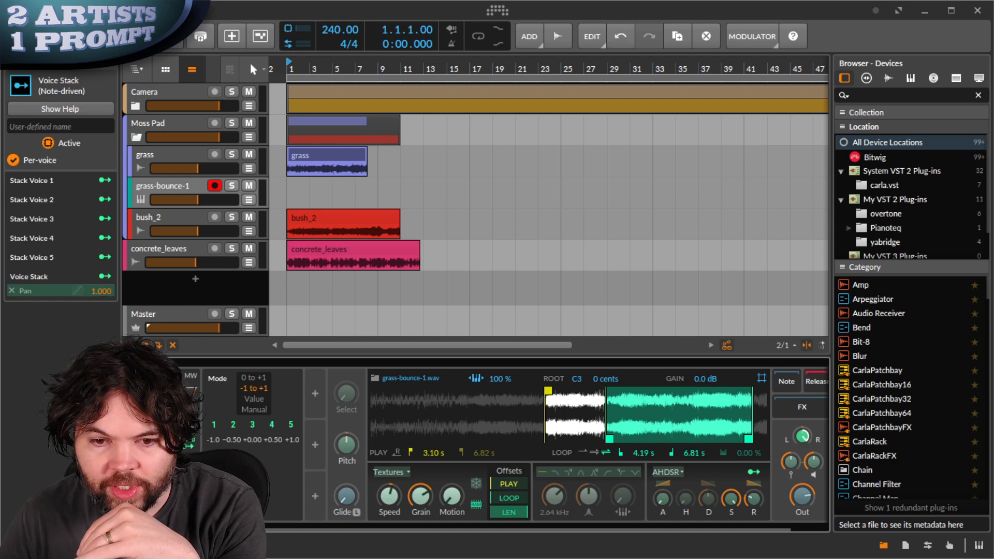
{"action": "left_click", "coordinate": [188, 445]}
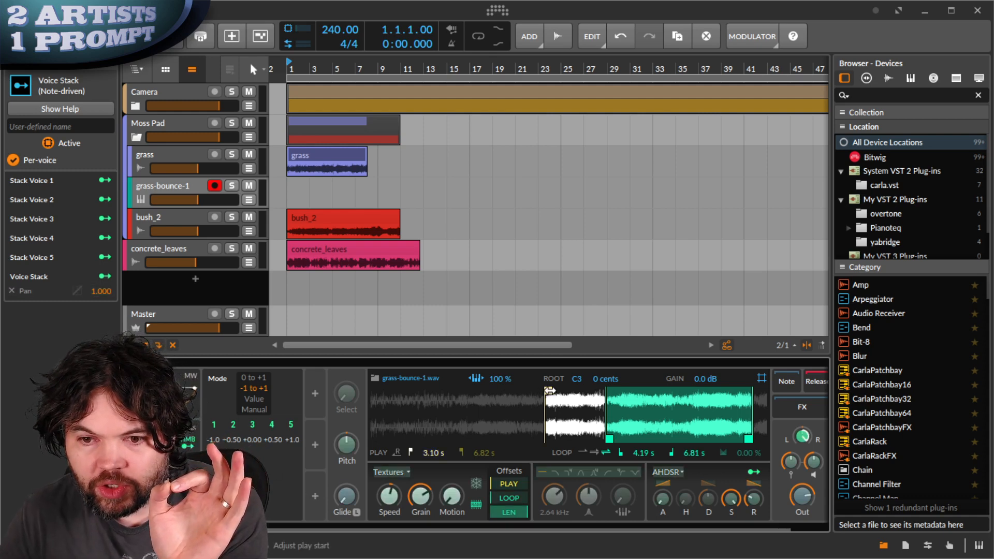
- Set play start to 3.03 s, route Voice Stack to the play/loop offsets, and change filter type
{"action": "scroll", "coordinate": [424, 453], "scroll_direction": "down", "scroll_amount": 4}
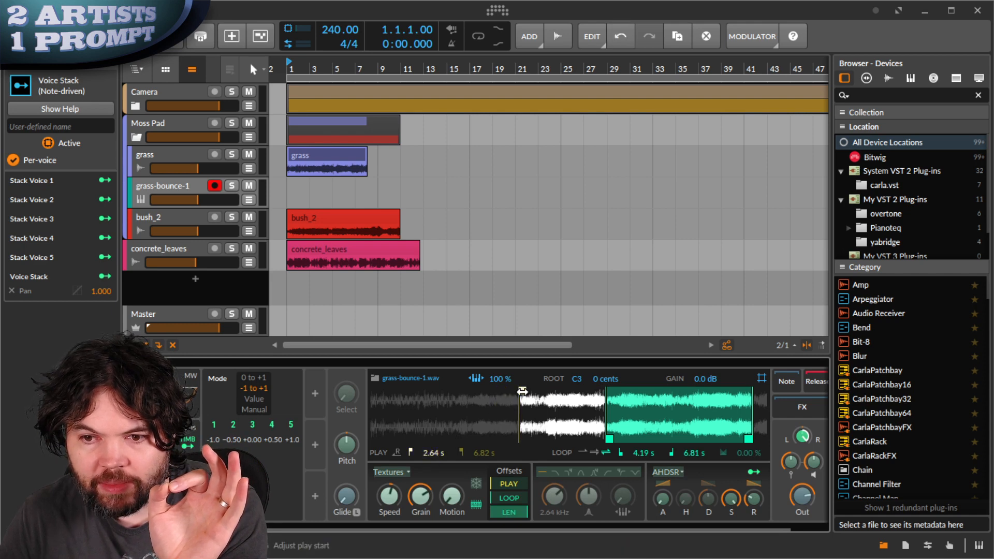
{"action": "left_click_drag", "start_coordinate": [523, 392], "coordinate": [544, 393]}
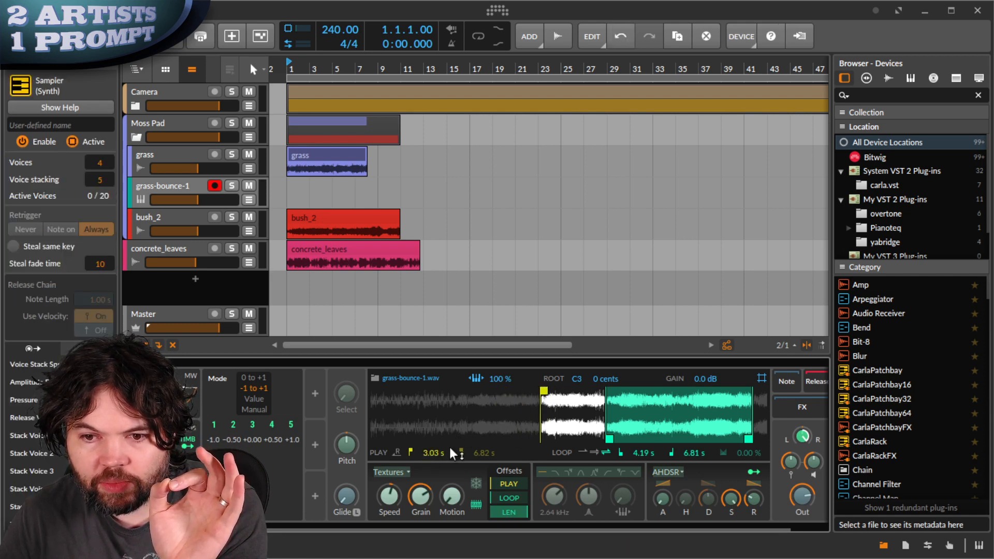
{"action": "left_click", "coordinate": [506, 482]}
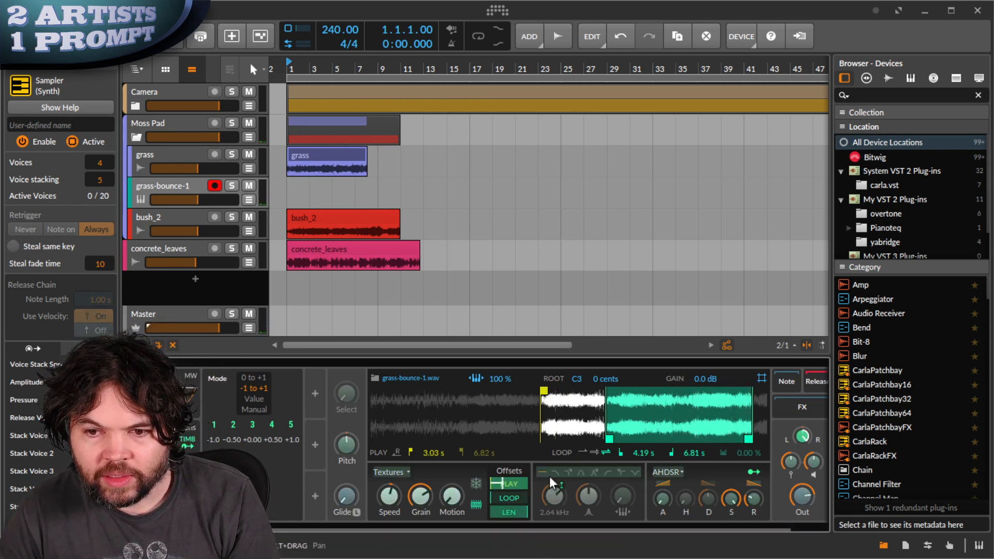
{"action": "left_click_drag", "start_coordinate": [508, 481], "coordinate": [514, 509]}
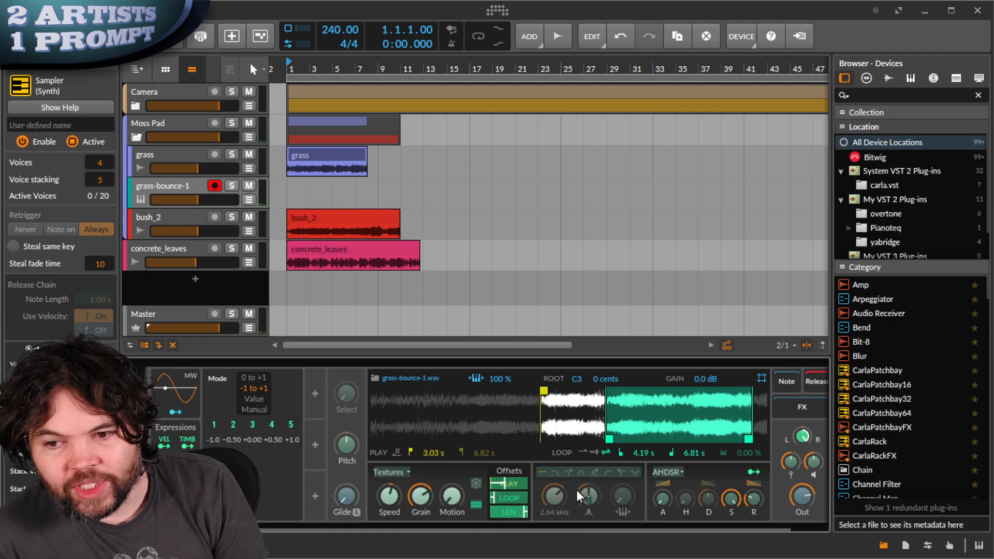
{"action": "left_click", "coordinate": [554, 472]}
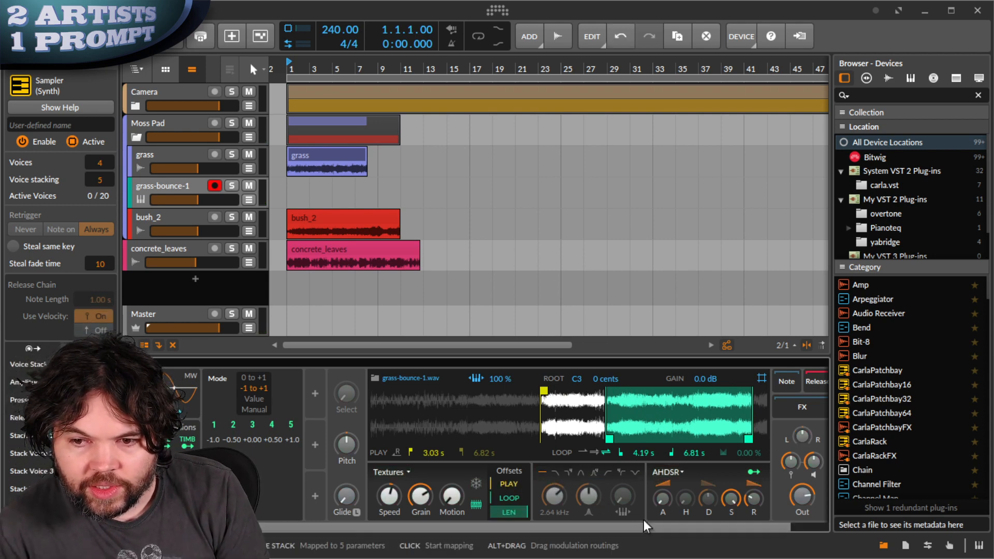
{"action": "left_click", "coordinate": [554, 474]}
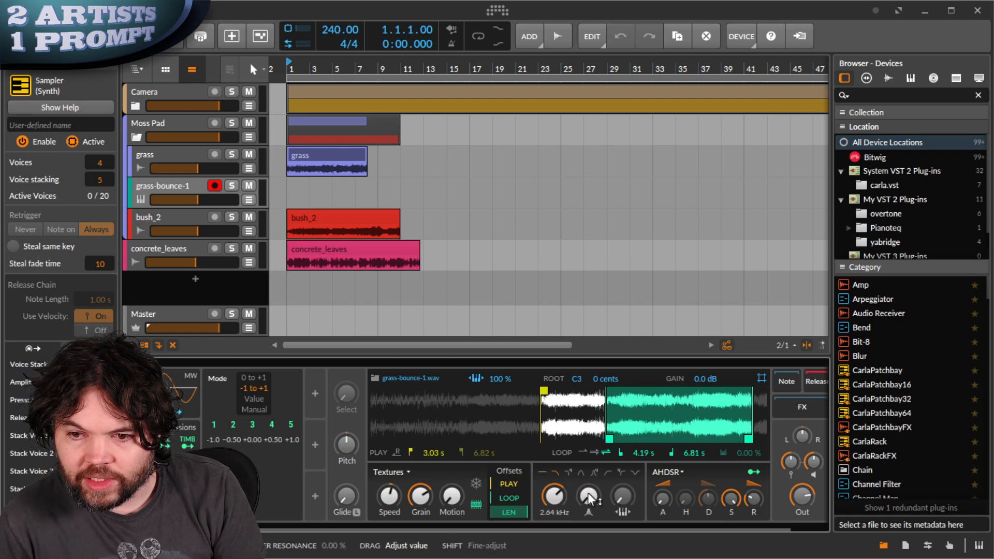
- Adjust the filter cutoff, switch the filter to band-pass, and set velocity sensitivity to 0.0 dB
{"action": "mouse_move", "coordinate": [553, 495]}
{"action": "left_mouse_down"}
{"action": "mouse_move", "coordinate": [552, 503]}
{"action": "mouse_move", "coordinate": [616, 498]}
{"action": "mouse_move", "coordinate": [554, 501]}
{"action": "left_mouse_up"}
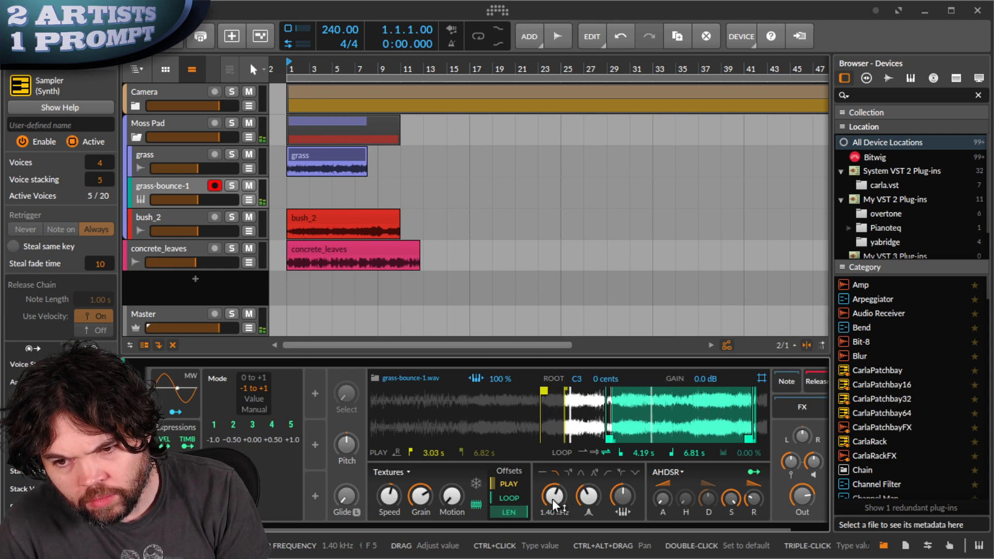
{"action": "mouse_move", "coordinate": [552, 499]}
{"action": "left_mouse_down"}
{"action": "mouse_move", "coordinate": [588, 499]}
{"action": "mouse_move", "coordinate": [552, 498]}
{"action": "left_mouse_up"}
{"action": "left_click", "coordinate": [581, 472]}
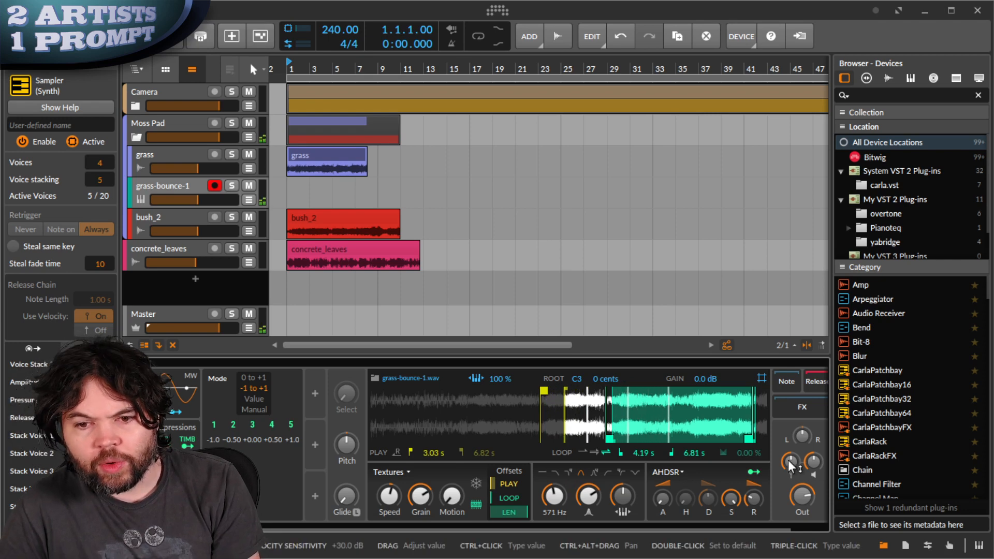
{"action": "left_click_drag", "start_coordinate": [788, 456], "coordinate": [788, 457]}
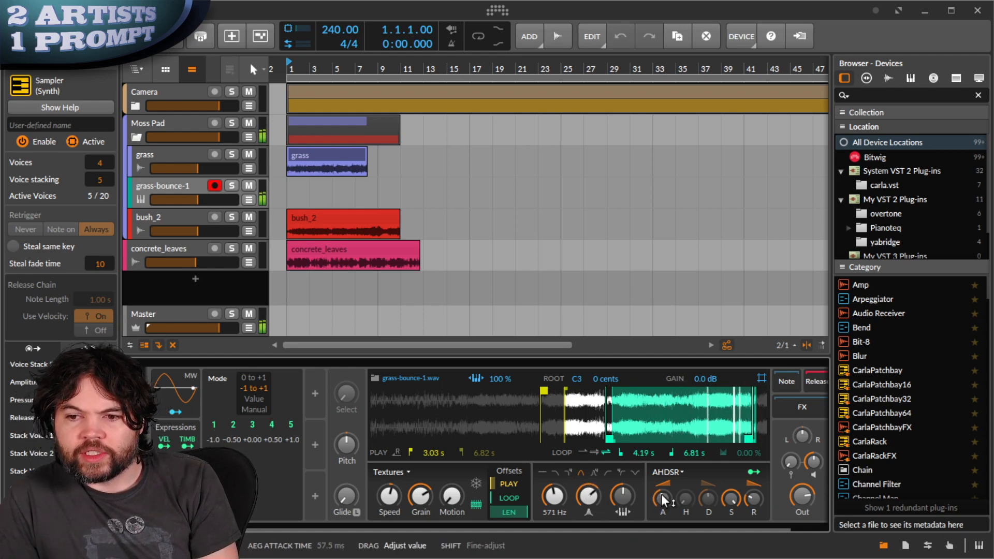
- Raise the amp attack to about 2.51 s and lengthen the grains to 16.4 ms
{"action": "left_click_drag", "start_coordinate": [663, 496], "coordinate": [751, 495]}
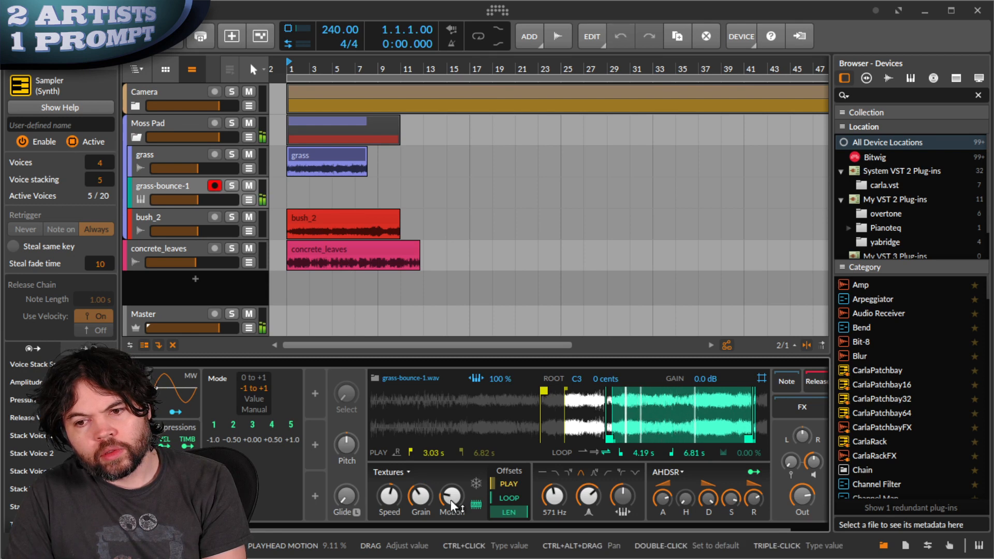
{"action": "left_click_drag", "start_coordinate": [419, 495], "coordinate": [418, 496]}
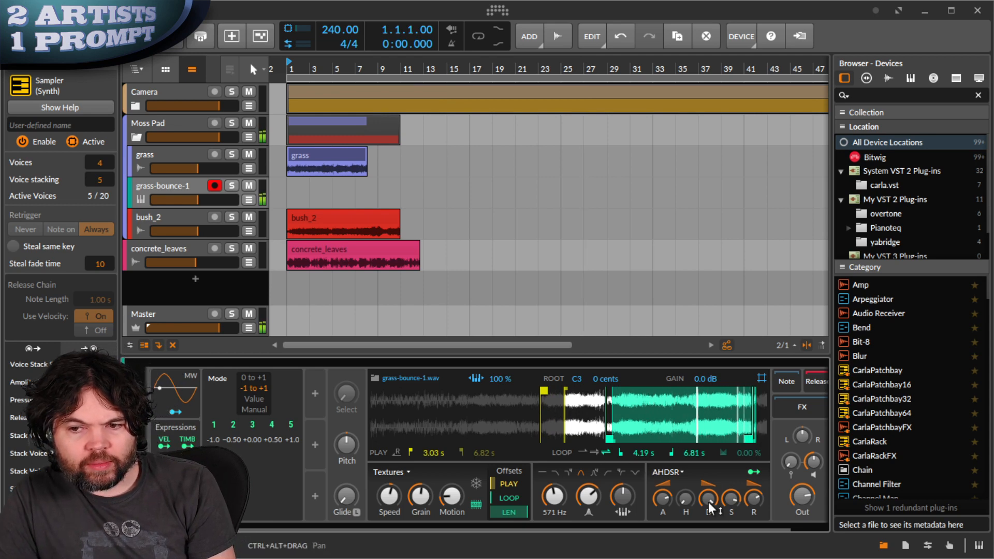
{"action": "scroll", "coordinate": [775, 487], "scroll_direction": "right", "scroll_amount": 2}
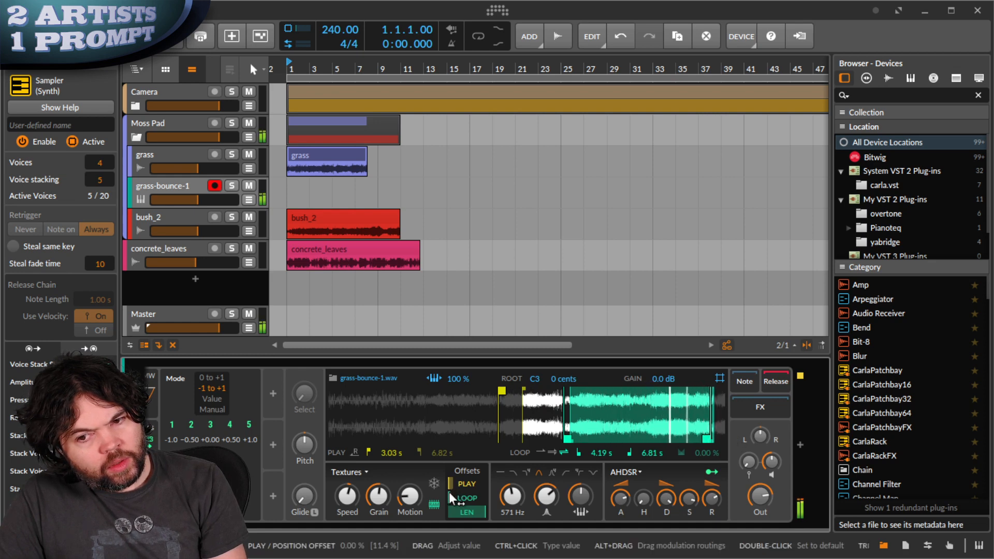
- Set texture Speed to 179%, LOOP offset to 49.8% and PLAY offset to 22.4%
{"action": "left_click", "coordinate": [341, 499]}
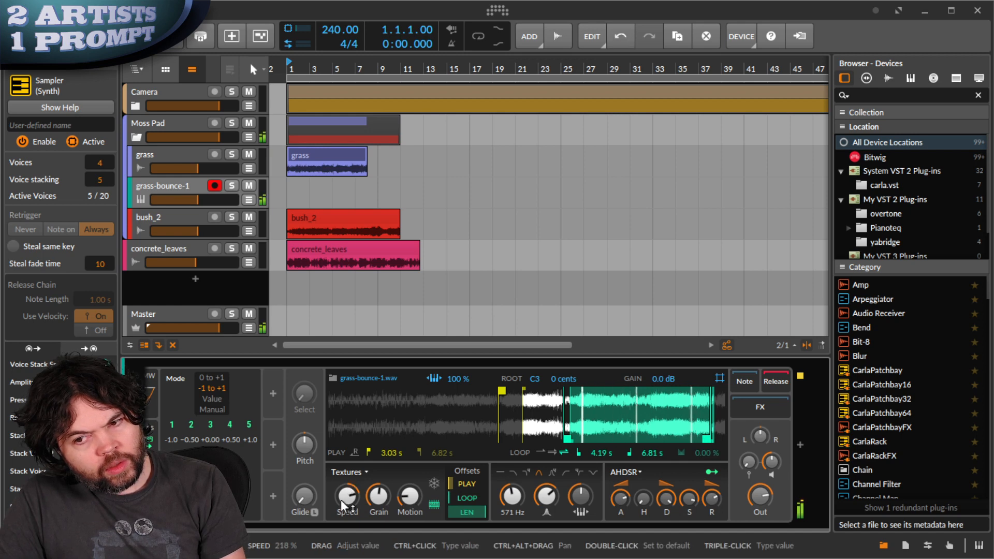
{"action": "left_click_drag", "start_coordinate": [345, 509], "coordinate": [340, 501]}
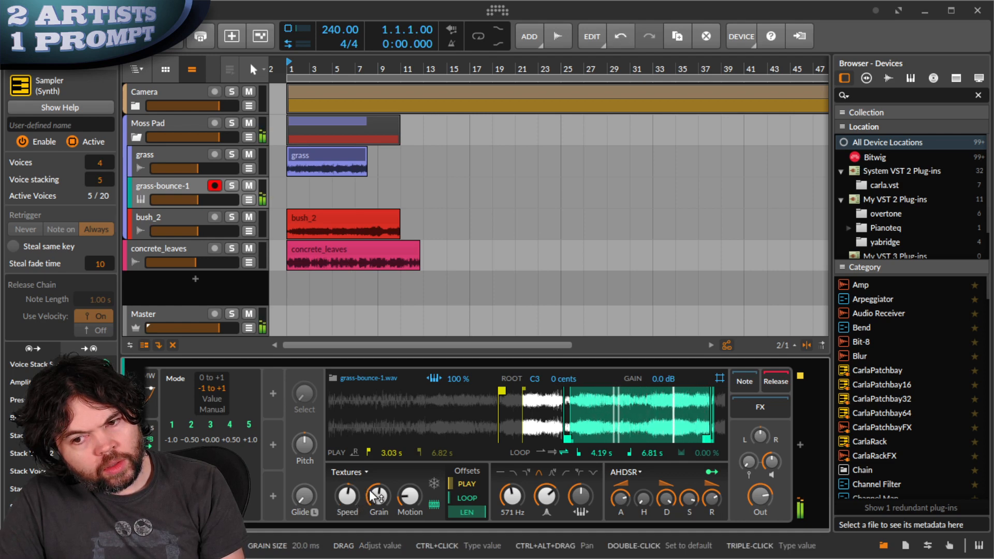
{"action": "left_click_drag", "start_coordinate": [467, 495], "coordinate": [477, 510]}
{"action": "left_click_drag", "start_coordinate": [458, 477], "coordinate": [456, 483]}
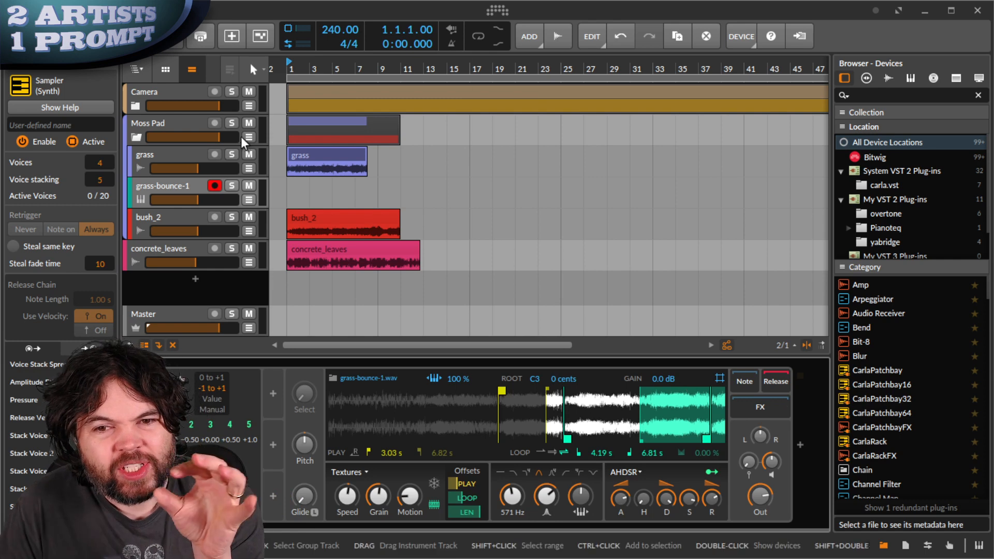
- Disarm grass-bounce-1 and insert a Blur effect after the Sampler
{"action": "left_click", "coordinate": [215, 185]}
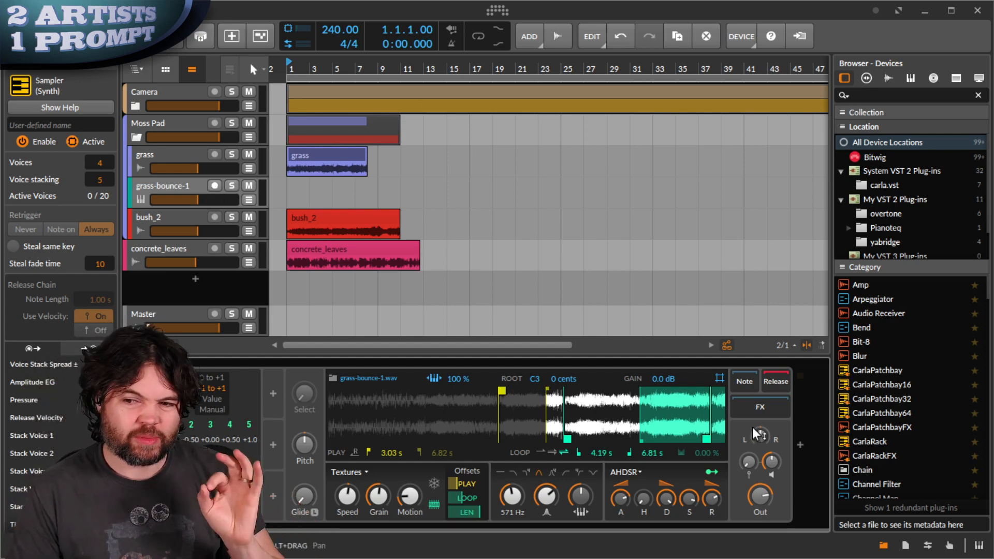
{"action": "left_click", "coordinate": [800, 444]}
{"action": "type", "text": "blur"}
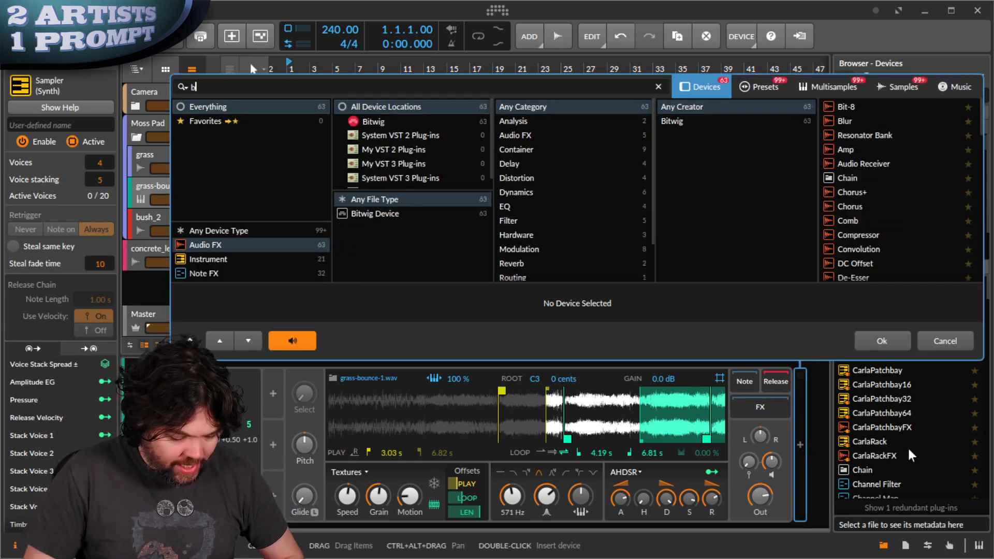
{"action": "key", "text": "Return"}
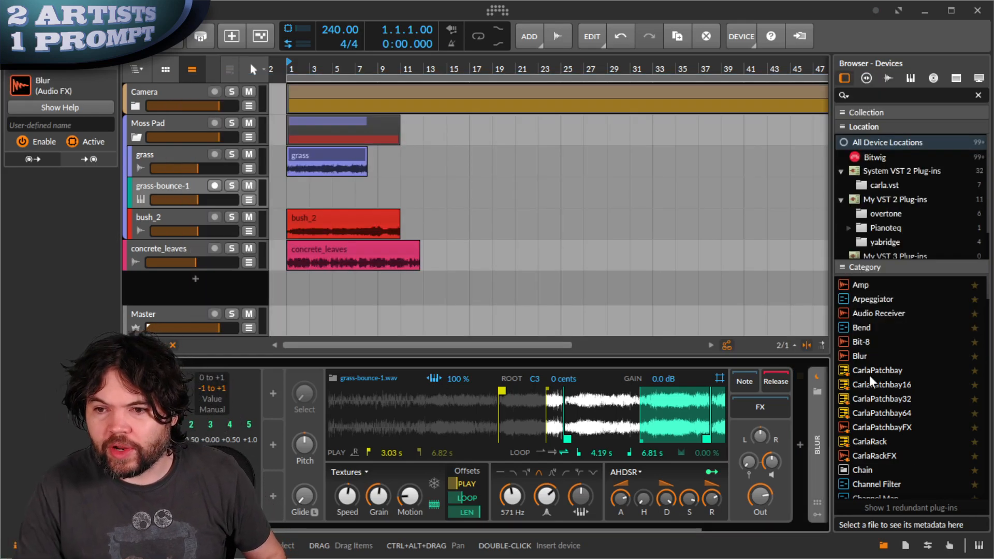
{"action": "left_click", "coordinate": [816, 450]}
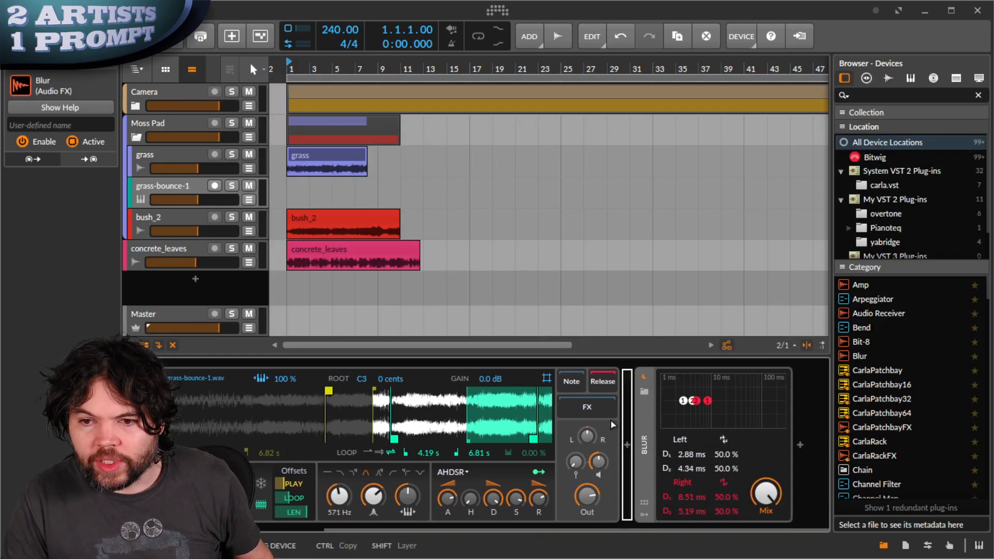
{"action": "scroll", "coordinate": [593, 405], "scroll_direction": "up", "scroll_amount": 3}
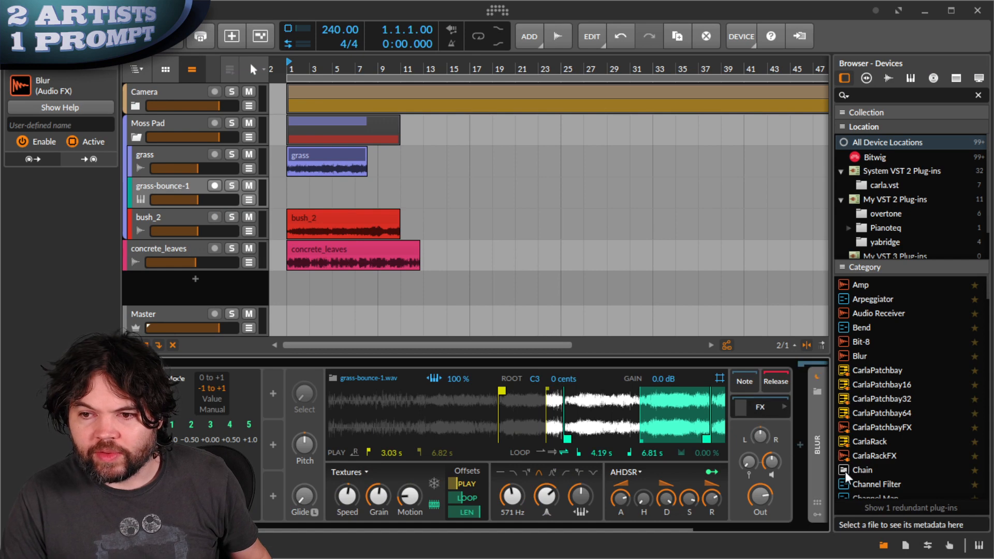
{"action": "scroll", "coordinate": [812, 484], "scroll_direction": "down", "scroll_amount": 3}
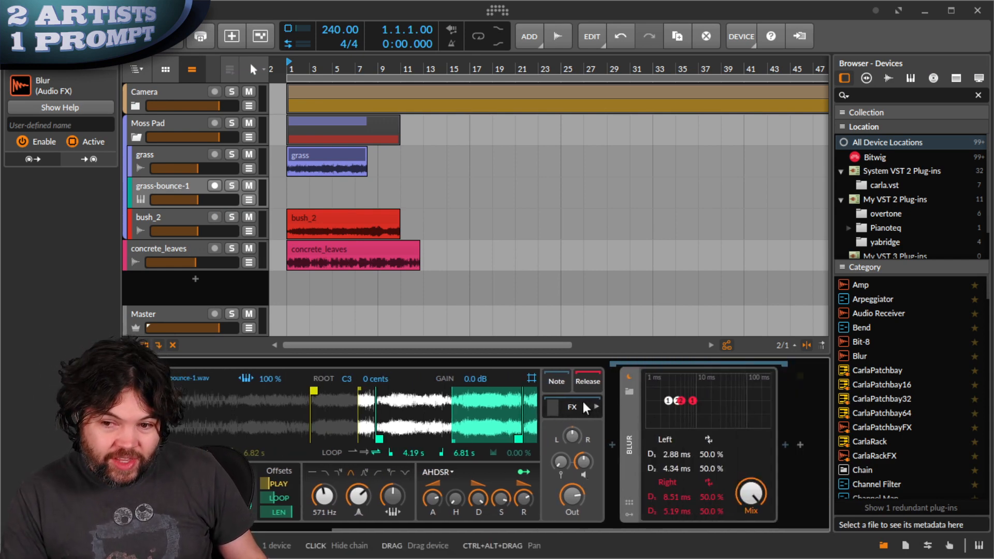
{"action": "scroll", "coordinate": [595, 462], "scroll_direction": "up", "scroll_amount": 4}
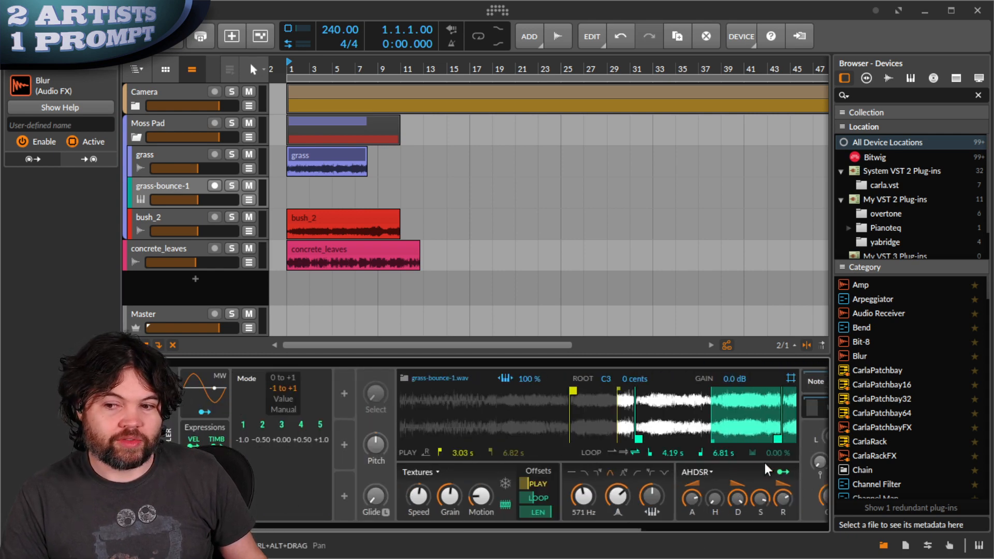
{"action": "scroll", "coordinate": [765, 463], "scroll_direction": "down", "scroll_amount": 4}
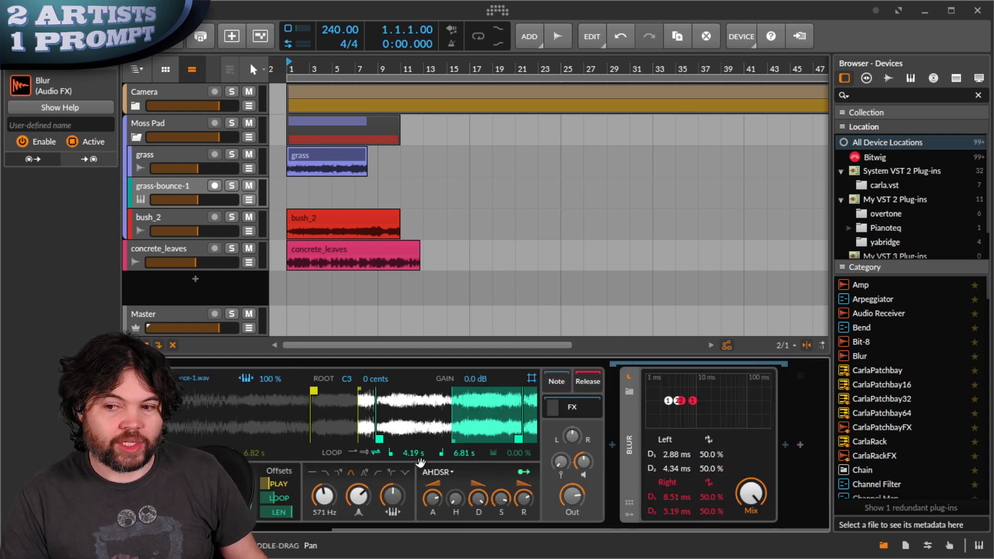
- Replace the Blur effect with the Stereoizer² preset
{"action": "left_click", "coordinate": [632, 391]}
{"action": "scroll", "coordinate": [877, 207], "scroll_direction": "down", "scroll_amount": 2}
{"action": "left_click", "coordinate": [859, 240]}
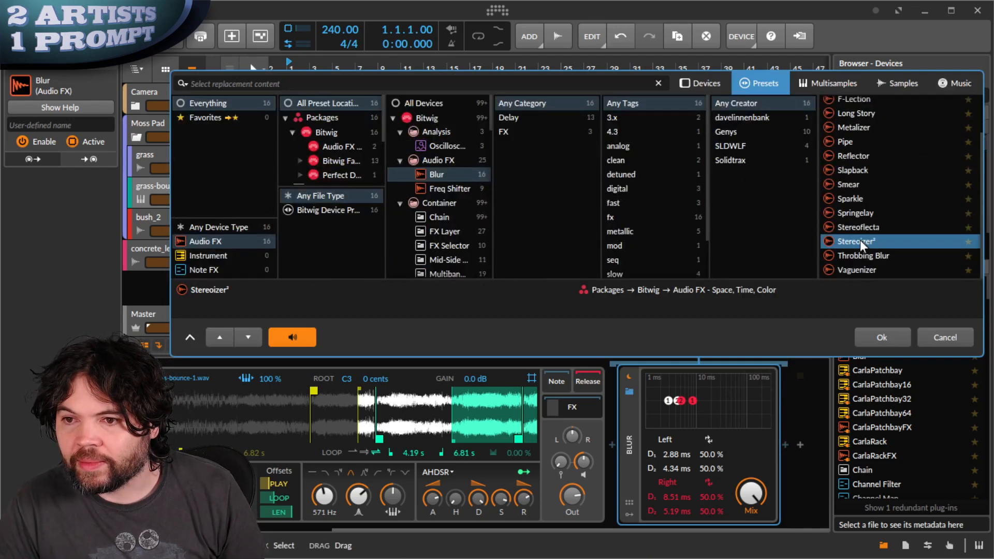
{"action": "left_click", "coordinate": [882, 337]}
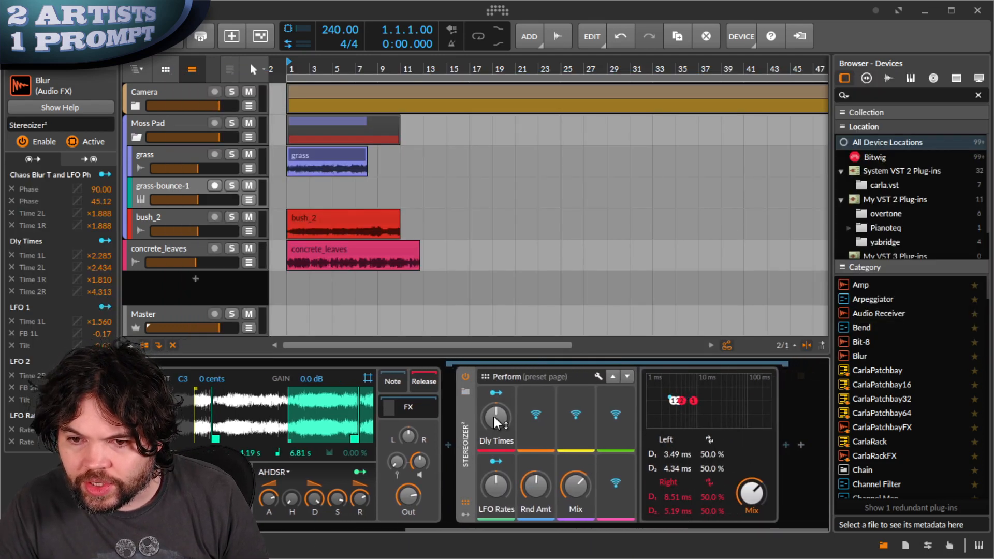
- Turn up the Stereoizer² delay times, LFO rates and random amount
{"action": "left_click_drag", "start_coordinate": [494, 417], "coordinate": [495, 415]}
{"action": "left_click_drag", "start_coordinate": [494, 486], "coordinate": [494, 485]}
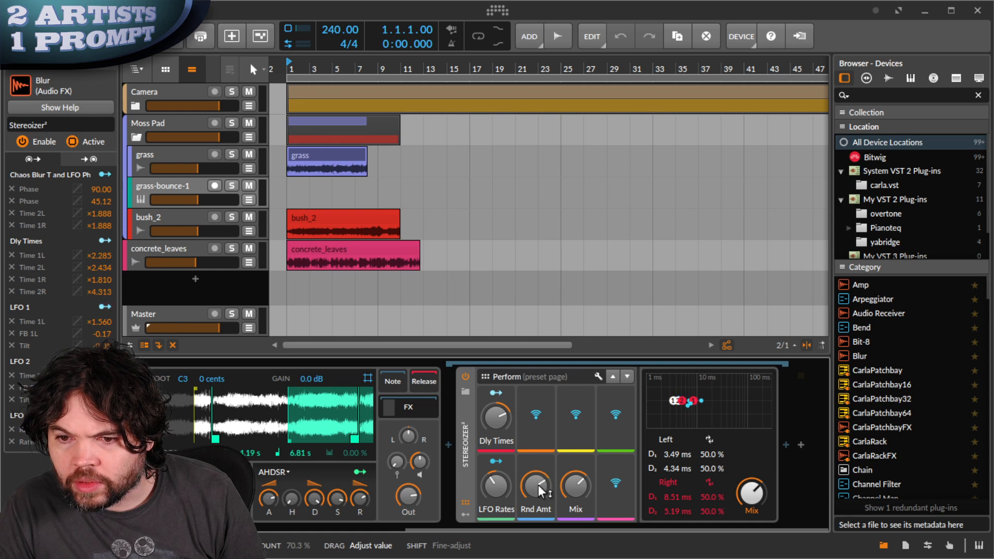
{"action": "left_click_drag", "start_coordinate": [538, 484], "coordinate": [538, 486]}
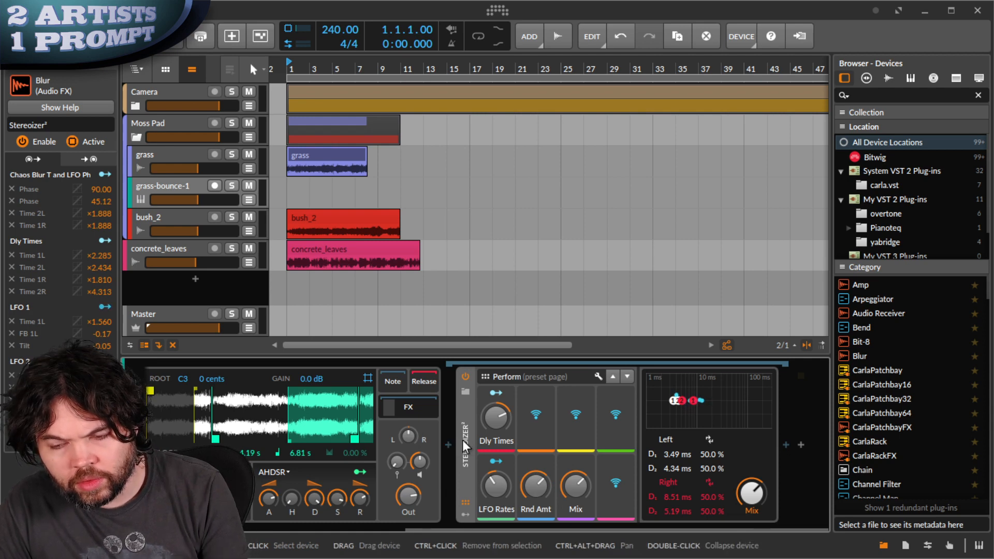
{"action": "left_click_drag", "start_coordinate": [271, 449], "coordinate": [695, 446]}
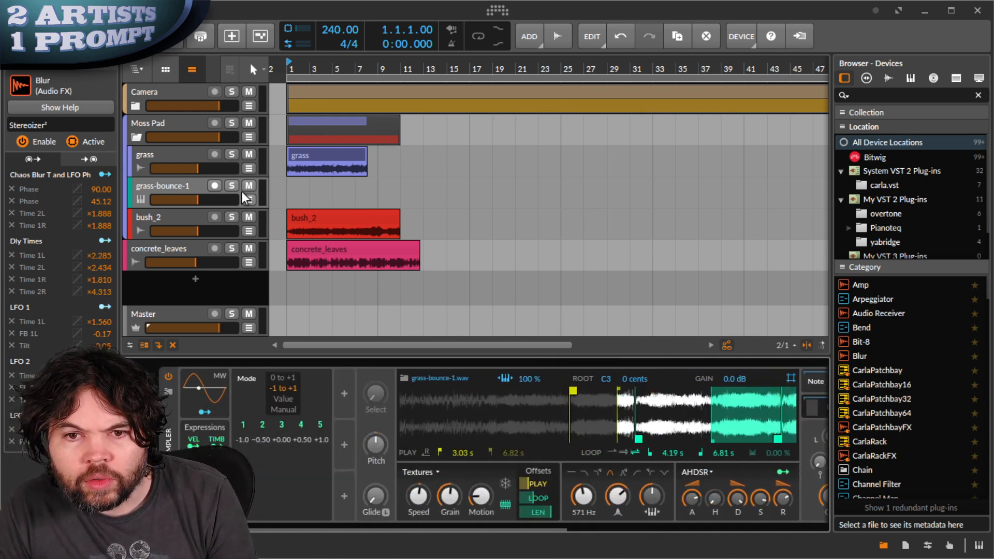
- Arm grass-bounce-1 and turn the Stereoizer² mix down to 0%
{"action": "left_click", "coordinate": [197, 187]}
{"action": "left_click", "coordinate": [211, 187]}
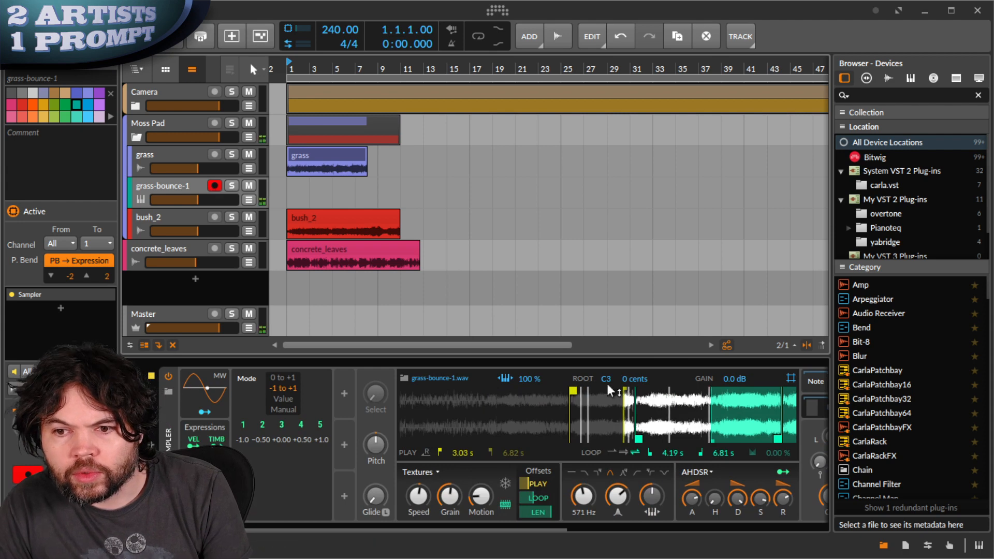
{"action": "left_click_drag", "start_coordinate": [750, 442], "coordinate": [415, 443]}
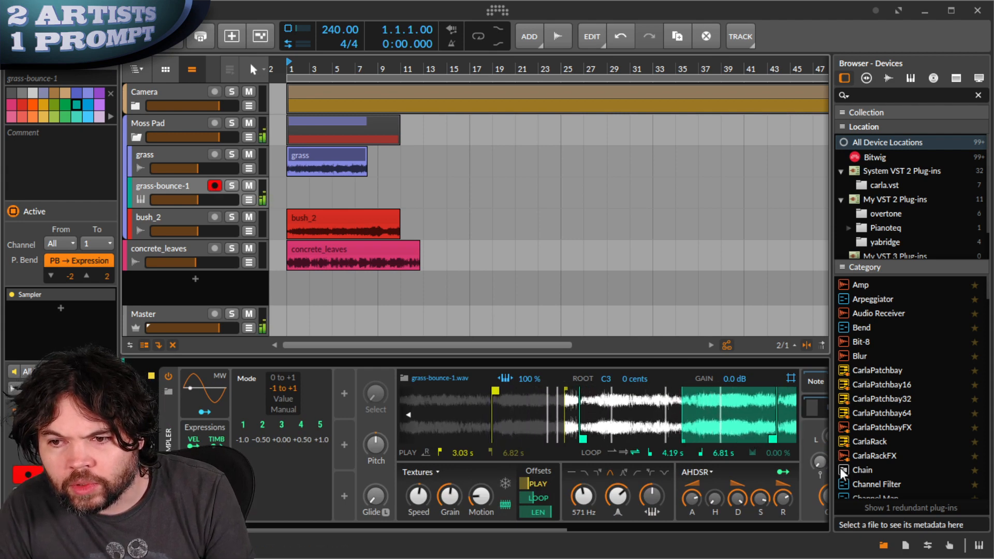
{"action": "left_click_drag", "start_coordinate": [773, 462], "coordinate": [349, 458]}
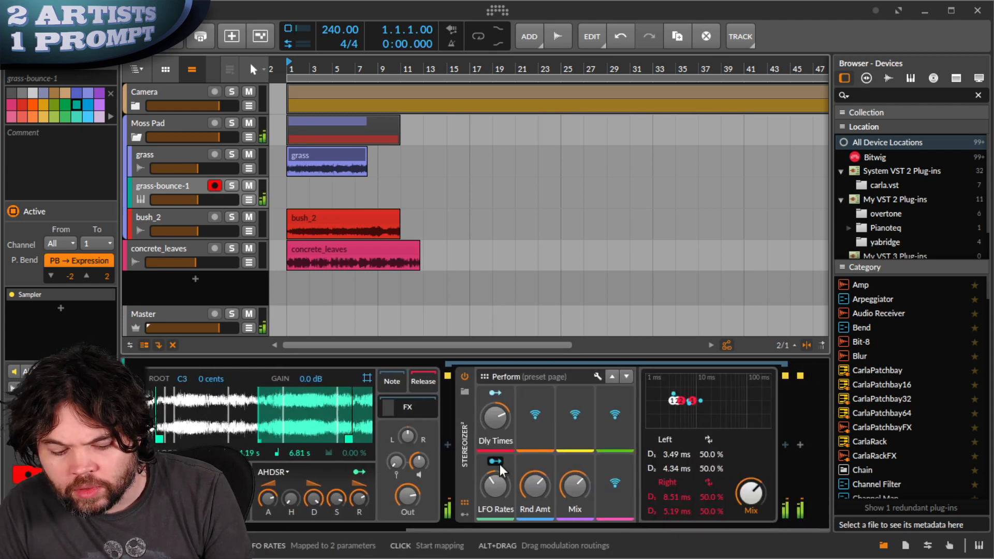
{"action": "left_click_drag", "start_coordinate": [761, 488], "coordinate": [744, 492]}
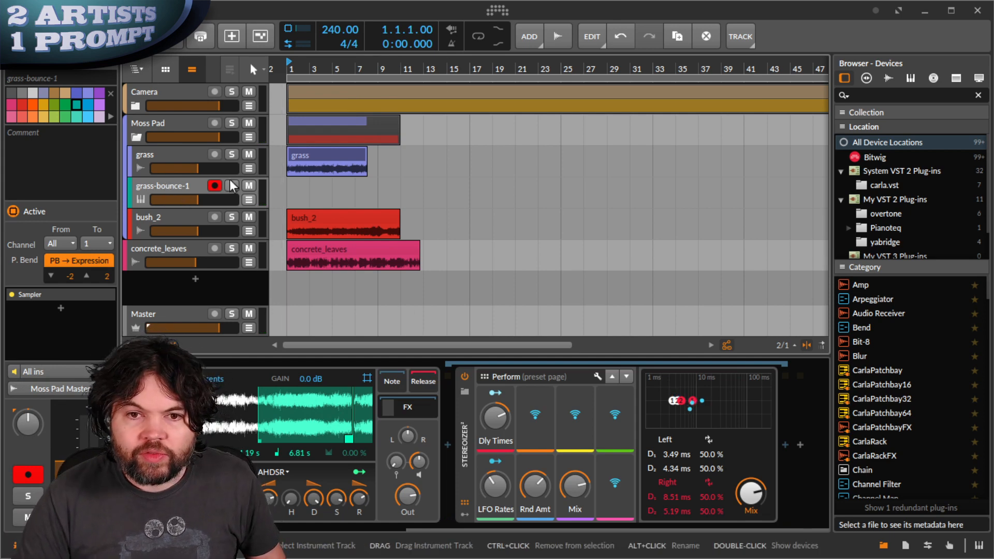
- Move grass-bounce-1 above the grass track, then mute and delete the bush_2 track
{"action": "left_click_drag", "start_coordinate": [168, 184], "coordinate": [165, 151]}
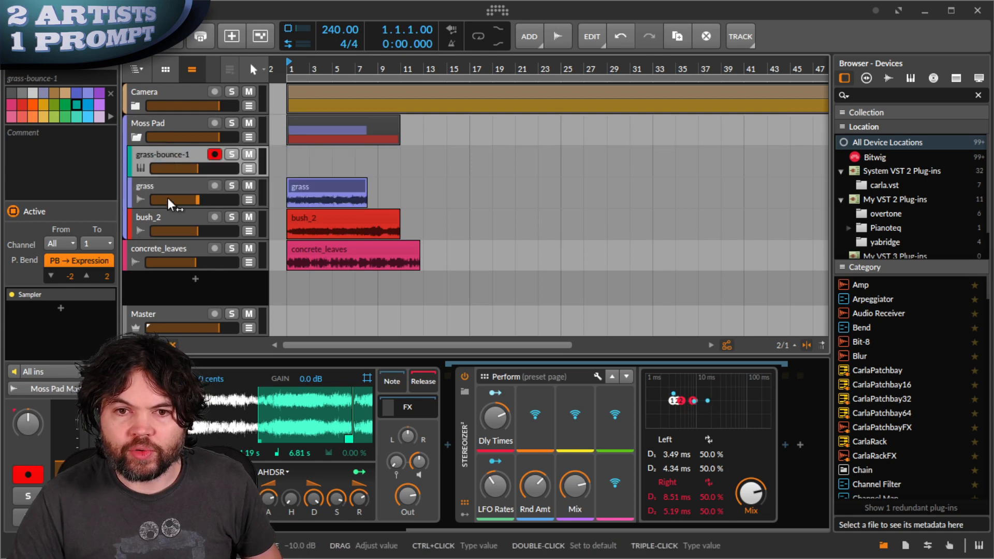
{"action": "left_click", "coordinate": [159, 211]}
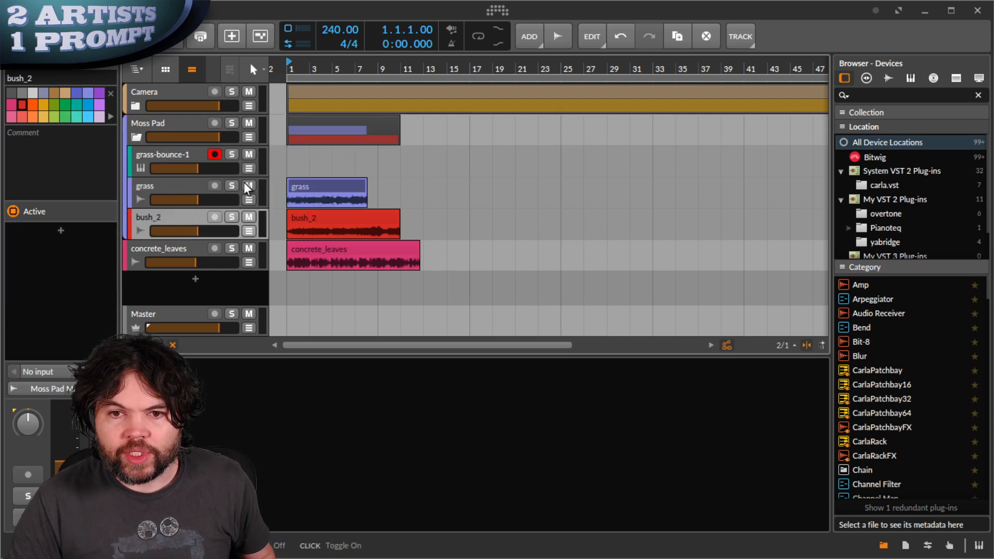
{"action": "left_click", "coordinate": [248, 217]}
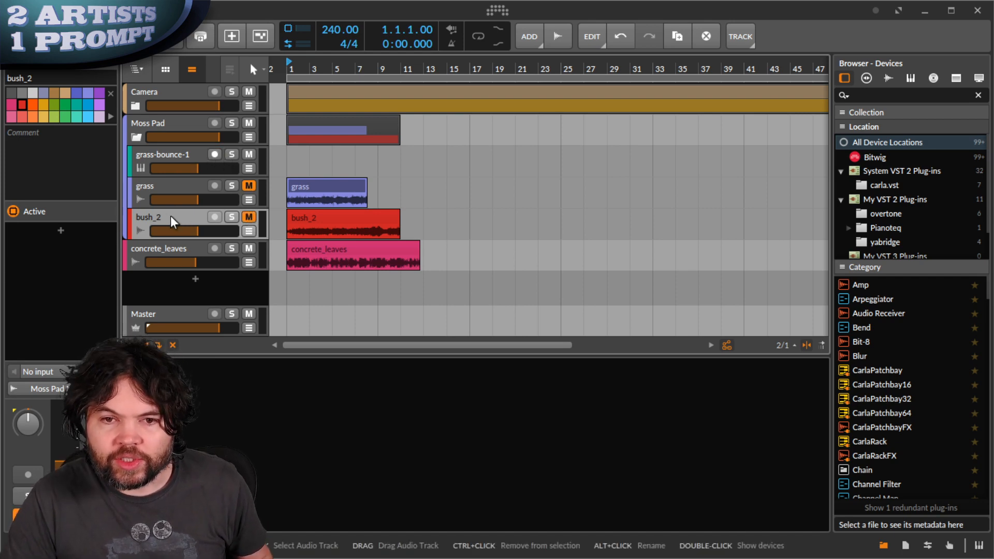
{"action": "key", "text": "Delete"}
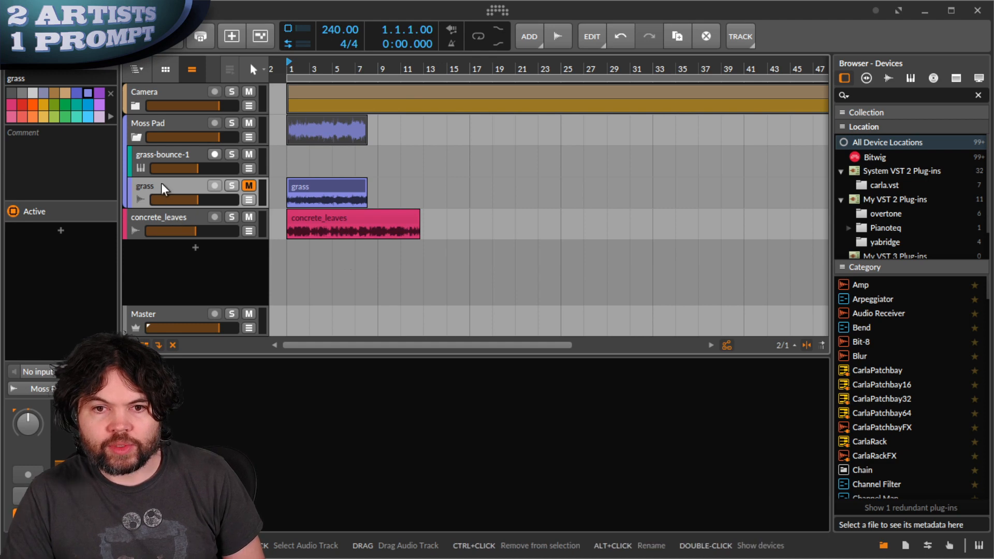
{"action": "left_click", "coordinate": [173, 149]}
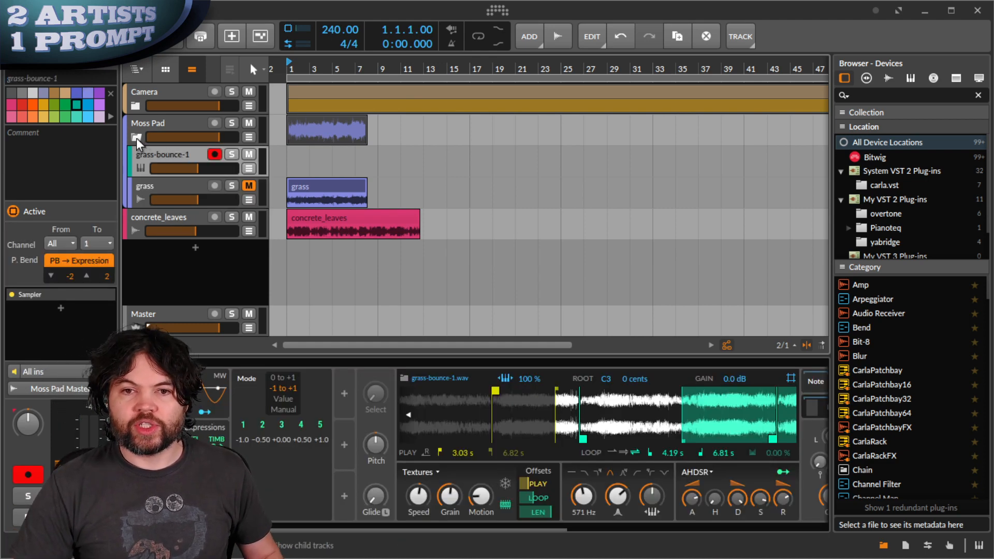
- Start arranger recording of a new clip on the armed grass-bounce-1 track
{"action": "double_click", "coordinate": [292, 162]}
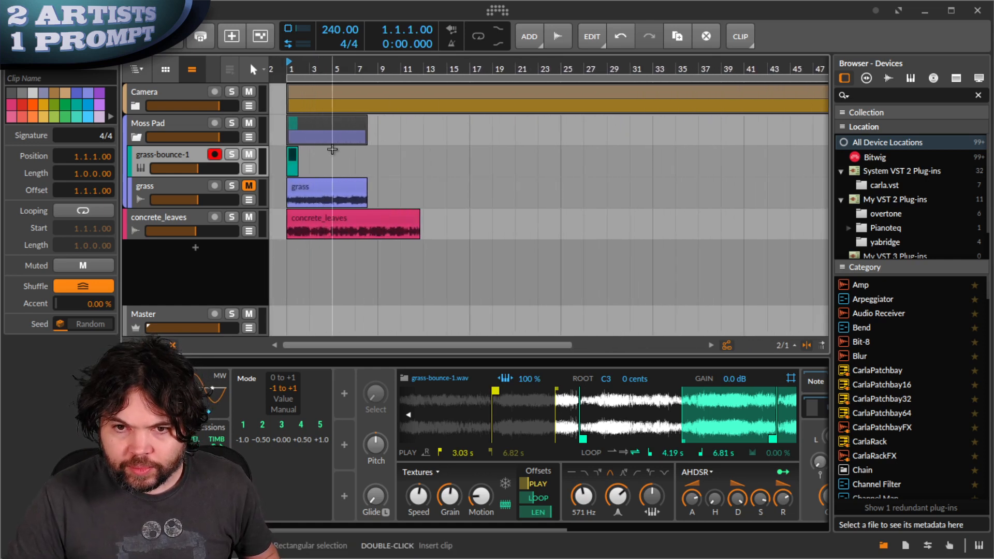
{"action": "left_click_drag", "start_coordinate": [296, 162], "coordinate": [396, 164]}
{"action": "key", "text": "ctrl+z"}
{"action": "key", "text": "ctrl+z"}
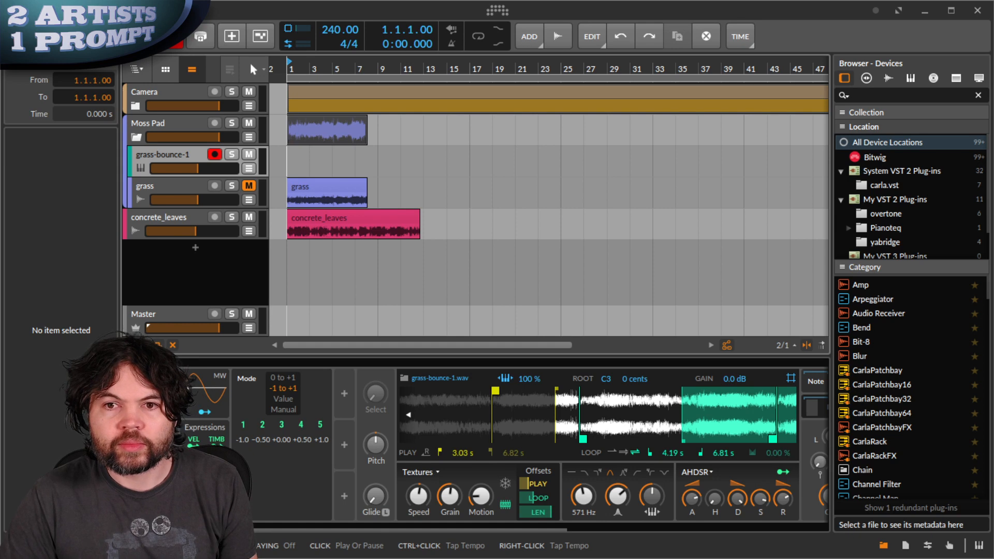
{"action": "key", "text": "space"}
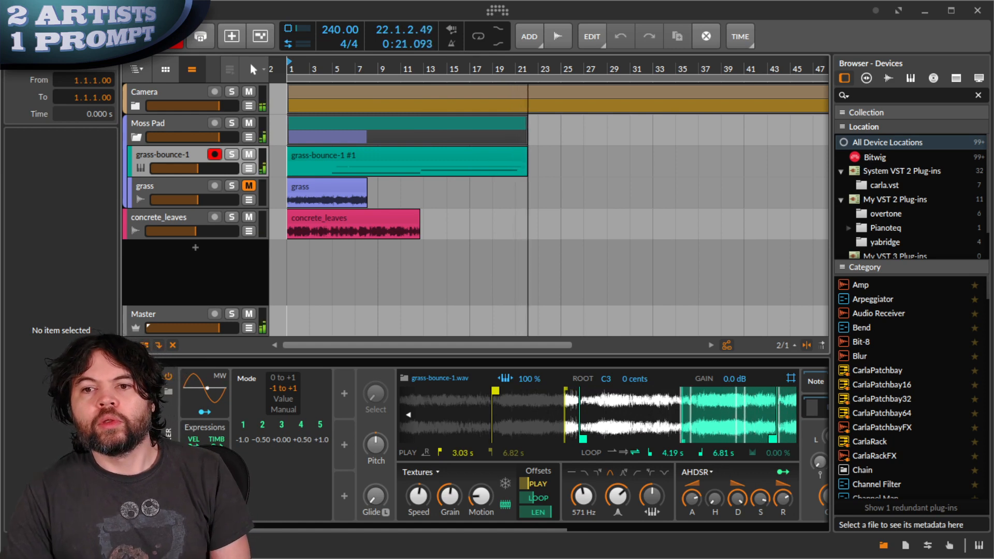
- Stop recording, trim the new clip's start to around bar 3, and show its notes
{"action": "key", "text": "space"}
{"action": "left_click", "coordinate": [439, 157]}
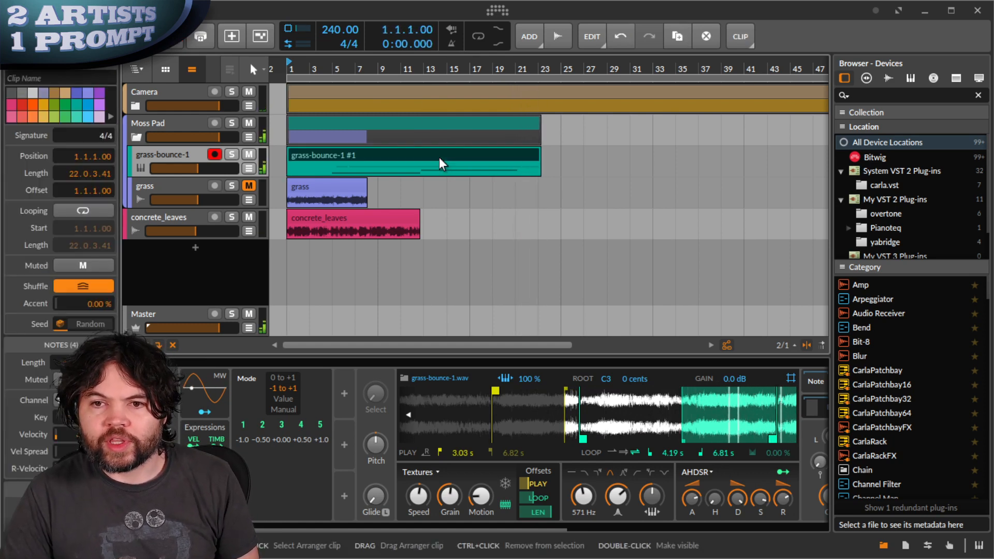
{"action": "left_click_drag", "start_coordinate": [294, 157], "coordinate": [316, 157]}
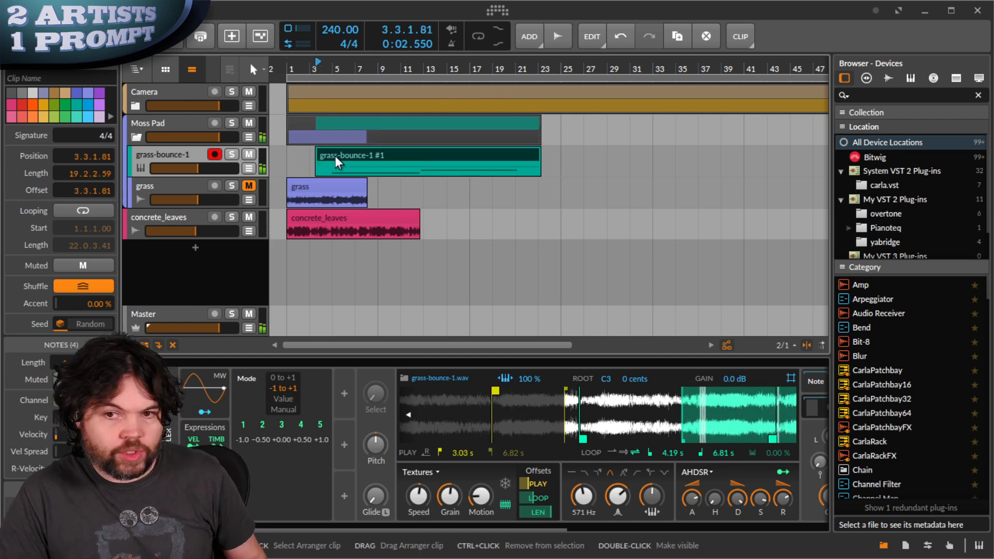
{"action": "left_click", "coordinate": [381, 185]}
{"action": "scroll", "coordinate": [620, 424], "scroll_direction": "down", "scroll_amount": 8}
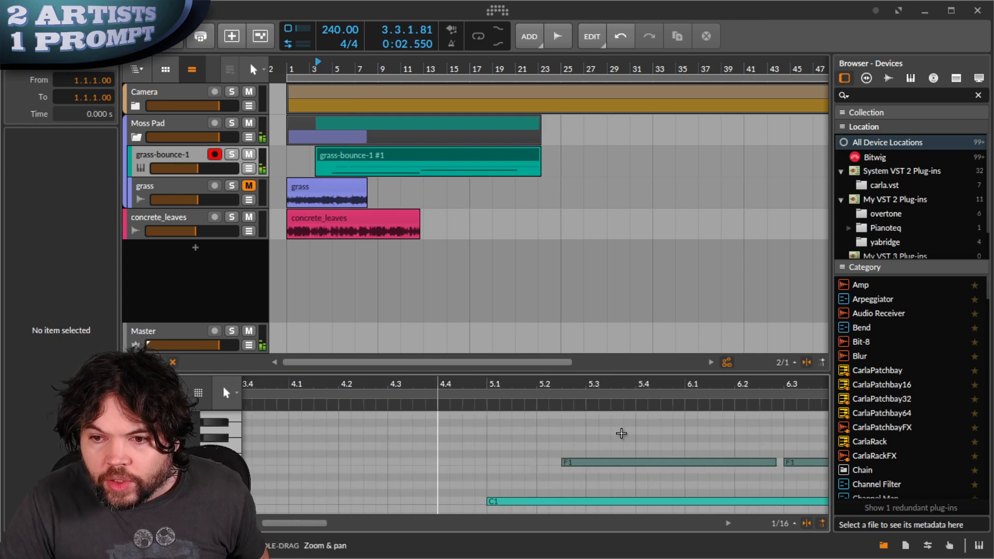
{"action": "scroll", "coordinate": [517, 463], "scroll_direction": "down", "scroll_amount": 1}
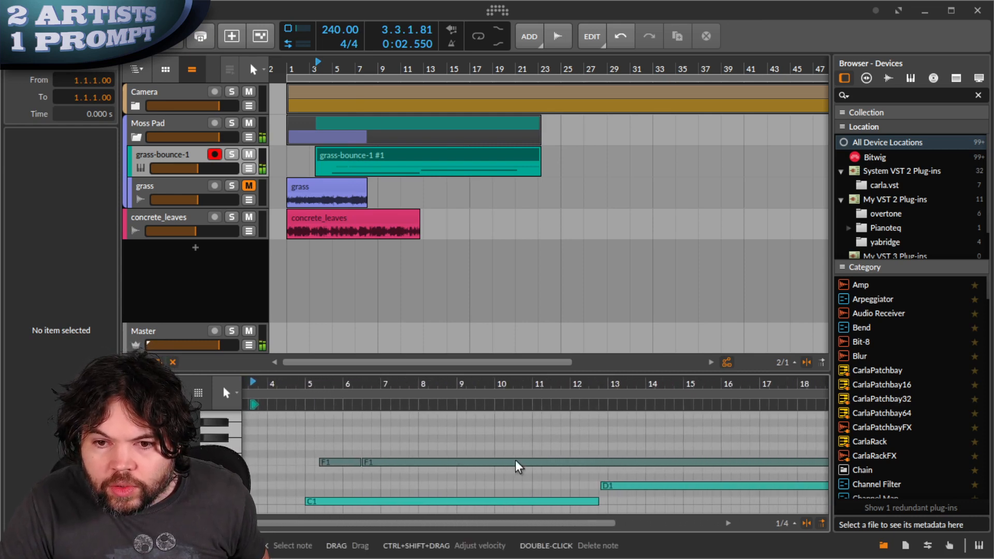
{"action": "scroll", "coordinate": [518, 459], "scroll_direction": "up", "scroll_amount": 2}
{"action": "scroll", "coordinate": [528, 462], "scroll_direction": "down", "scroll_amount": 2}
{"action": "scroll", "coordinate": [538, 444], "scroll_direction": "down", "scroll_amount": 2}
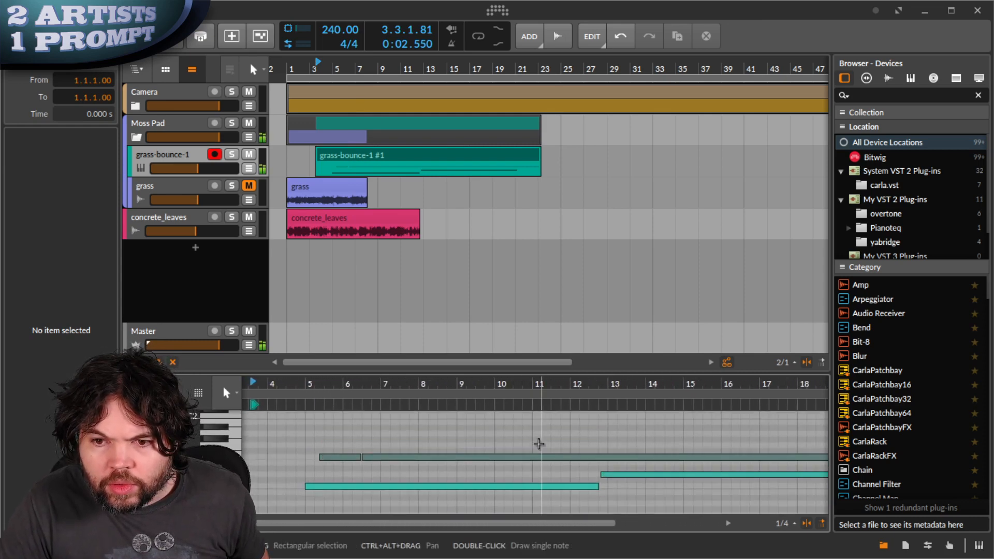
{"action": "scroll", "coordinate": [539, 443], "scroll_direction": "down", "scroll_amount": 3}
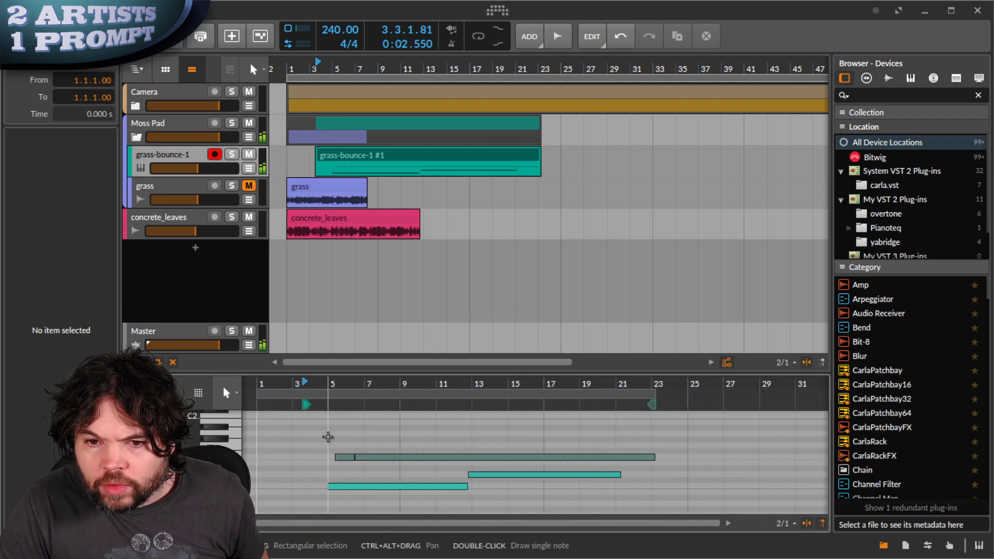
- Edit the two notes: lower note from bar 1 to 9, upper note from bar 9 to 17
{"action": "left_click_drag", "start_coordinate": [328, 437], "coordinate": [671, 456]}
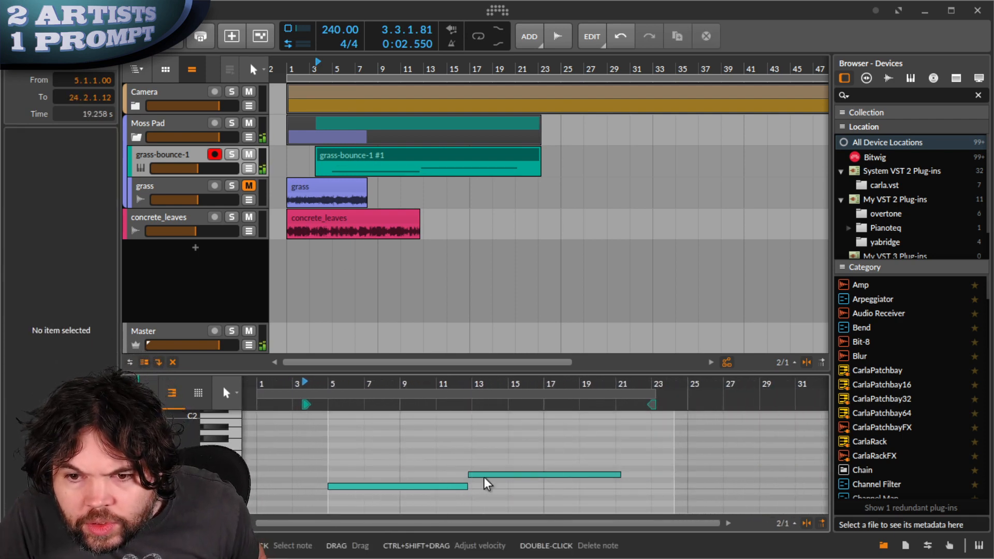
{"action": "left_click_drag", "start_coordinate": [487, 476], "coordinate": [497, 476]}
{"action": "left_click_drag", "start_coordinate": [394, 490], "coordinate": [328, 492]}
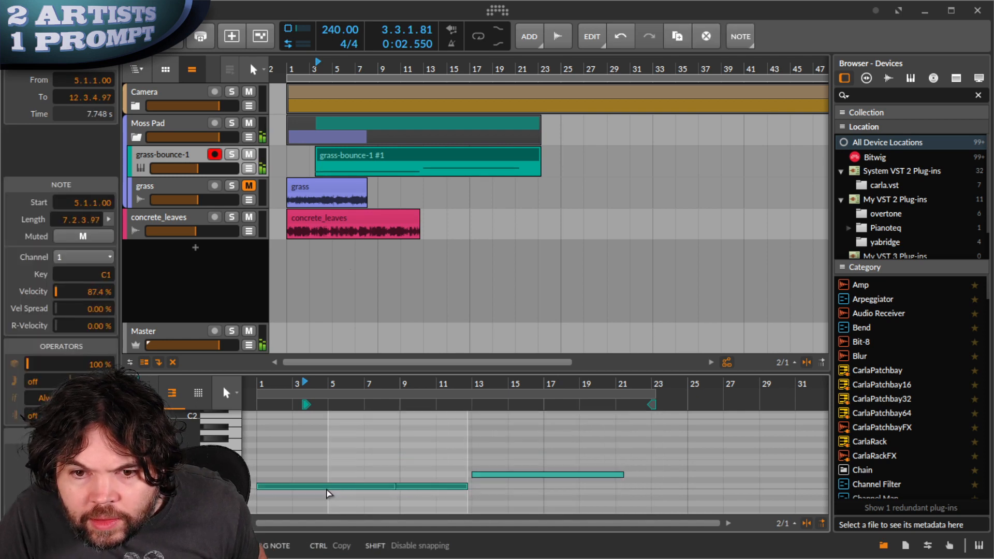
{"action": "left_click_drag", "start_coordinate": [306, 404], "coordinate": [263, 407]}
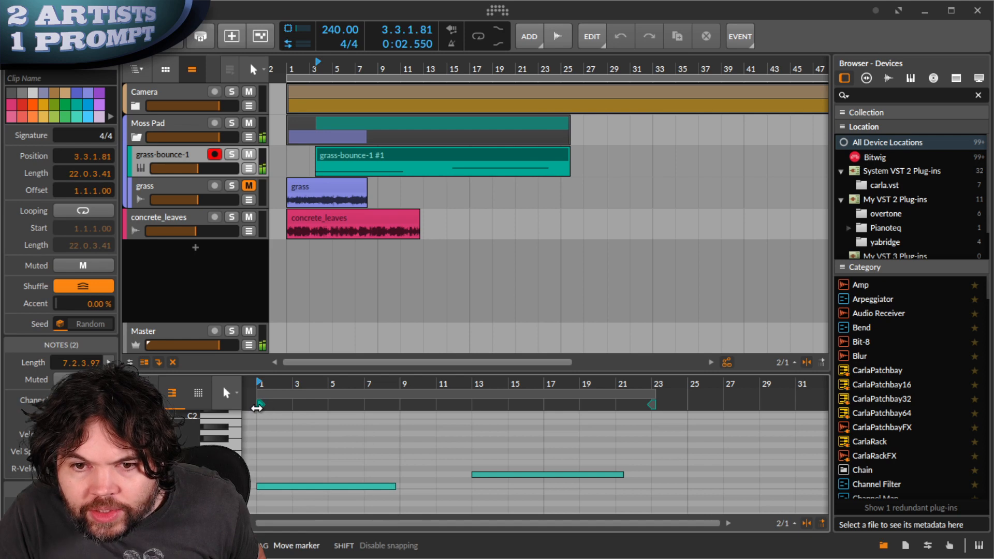
{"action": "left_click_drag", "start_coordinate": [395, 488], "coordinate": [400, 487]}
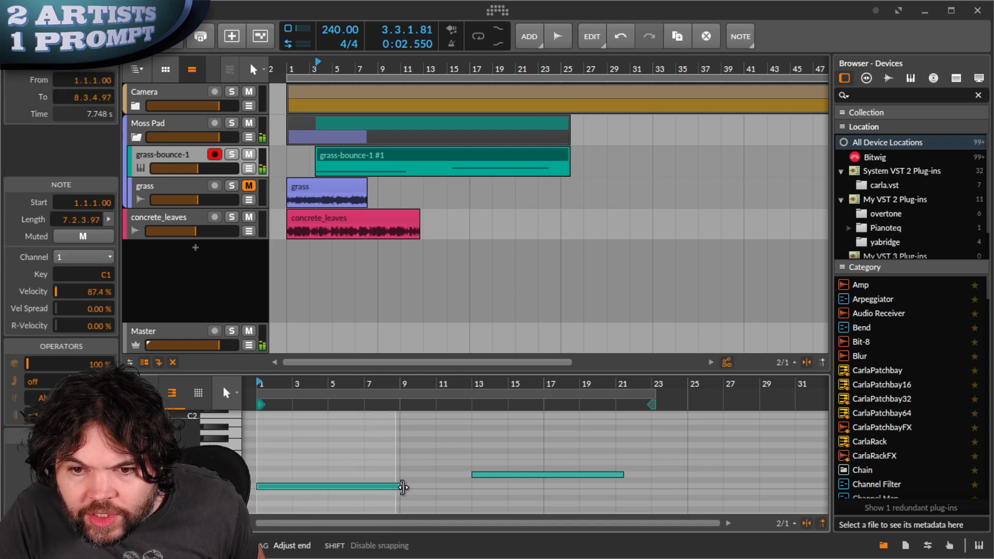
{"action": "left_click_drag", "start_coordinate": [489, 475], "coordinate": [426, 479]}
{"action": "mouse_move", "coordinate": [554, 473]}
{"action": "left_mouse_down"}
{"action": "mouse_move", "coordinate": [533, 473]}
{"action": "mouse_move", "coordinate": [542, 473]}
{"action": "left_mouse_up"}
- End the clip loop at bar 17, move the clip to bar 1, and repeat it to bar 67
{"action": "left_click_drag", "start_coordinate": [655, 395], "coordinate": [544, 404]}
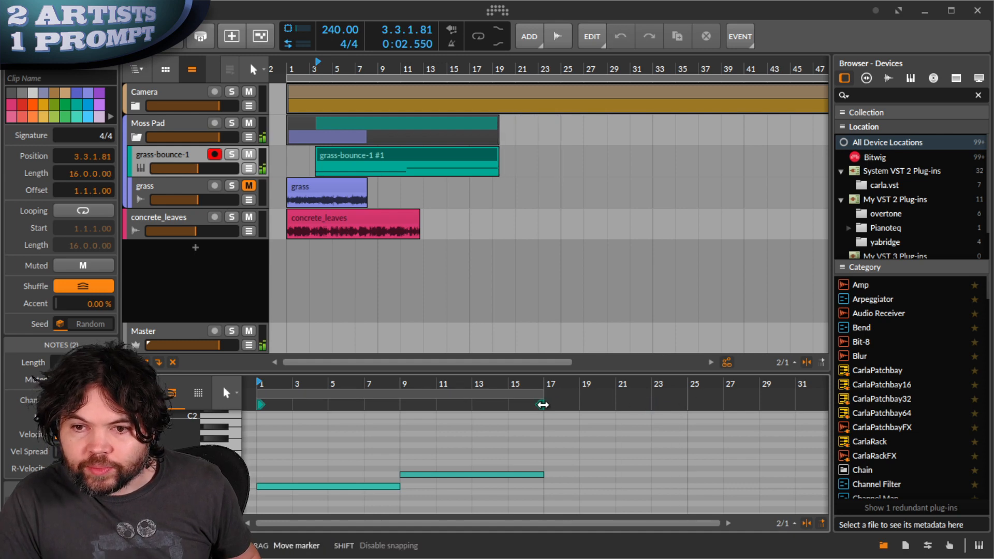
{"action": "left_click", "coordinate": [396, 163]}
{"action": "left_click_drag", "start_coordinate": [396, 163], "coordinate": [367, 163]}
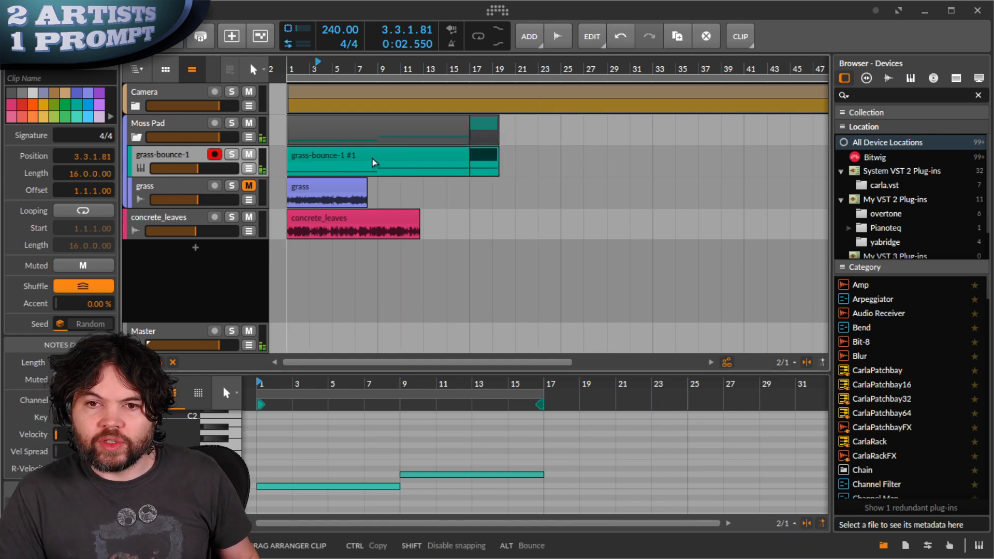
{"action": "scroll", "coordinate": [341, 168], "scroll_direction": "down", "scroll_amount": 4}
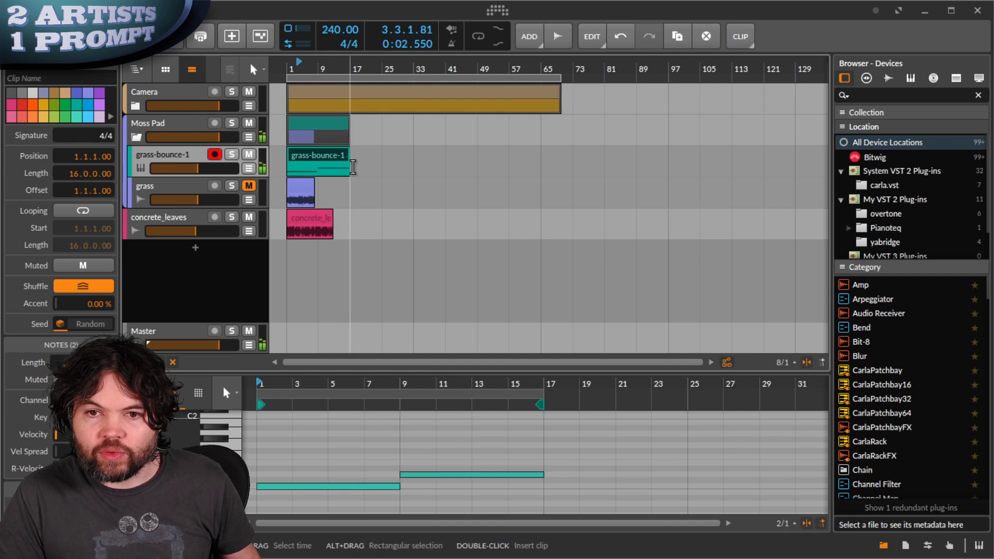
{"action": "left_click_drag", "start_coordinate": [349, 169], "coordinate": [560, 170]}
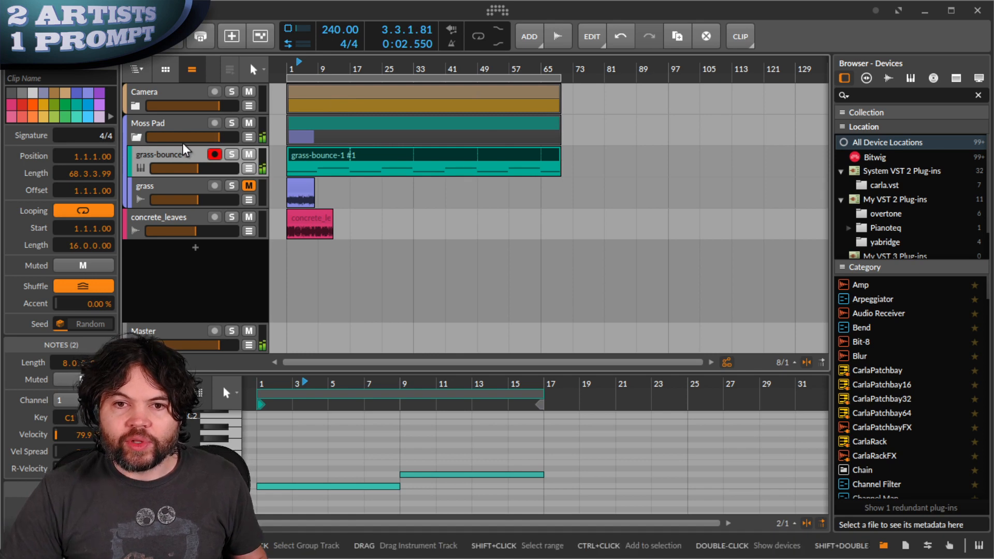
- Disarm grass-bounce-1, fold Moss Pad, and add a new instrument track with a Sampler
{"action": "left_click", "coordinate": [214, 154]}
{"action": "left_click", "coordinate": [137, 137]}
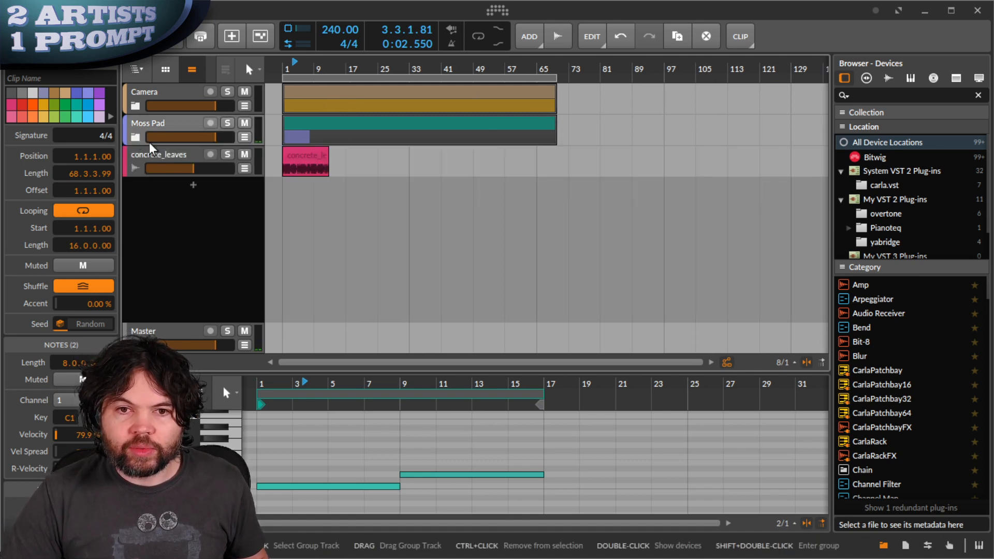
{"action": "left_click", "coordinate": [255, 170]}
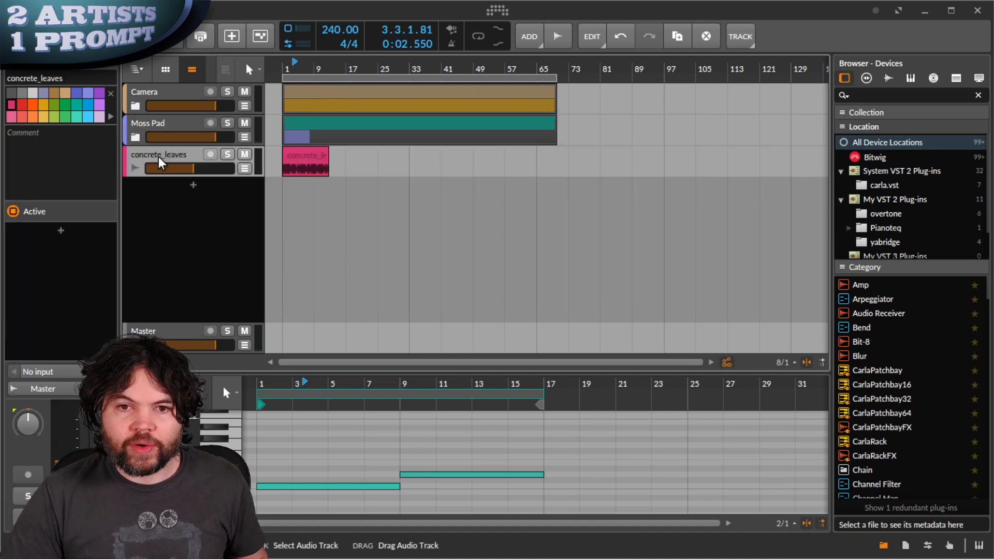
{"action": "left_click", "coordinate": [192, 182]}
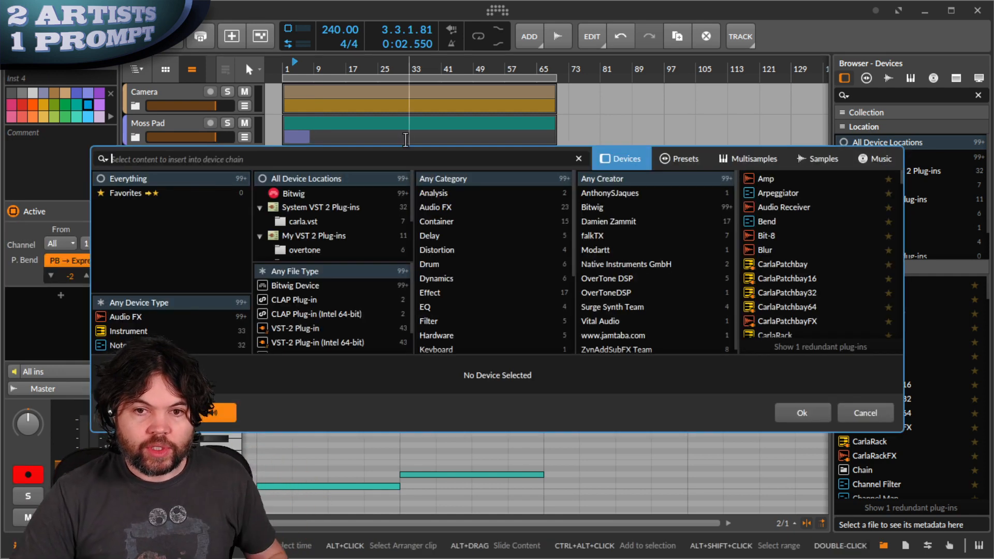
{"action": "type", "text": "sample"}
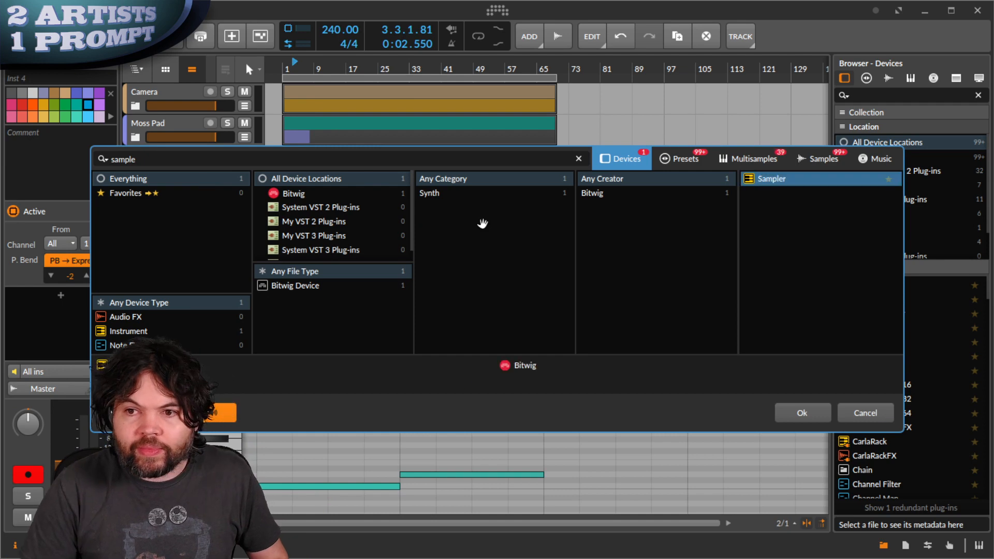
{"action": "key", "text": "Return"}
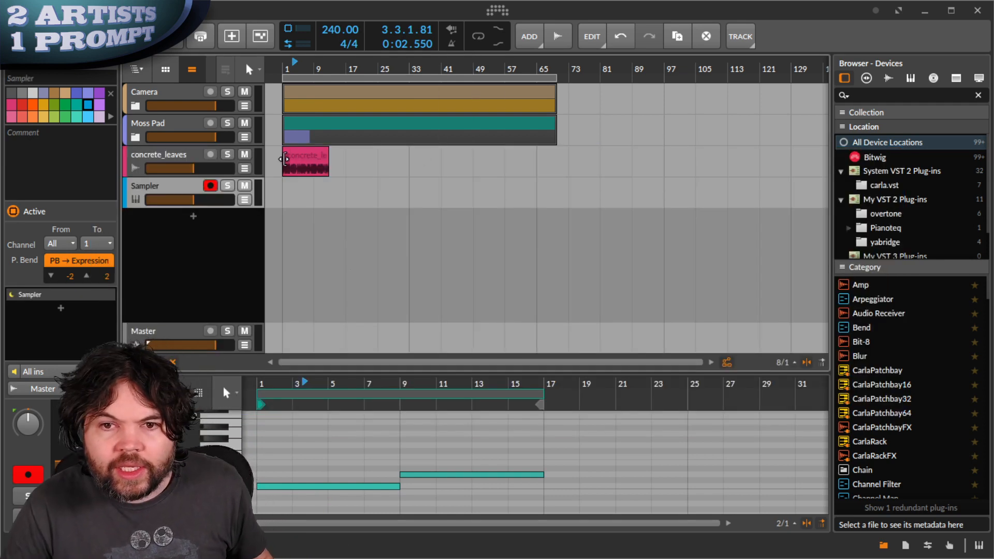
- Load the concrete_leaves clip into the new Sampler as concrete_leaves-bounce-1.wav
{"action": "double_click", "coordinate": [182, 194]}
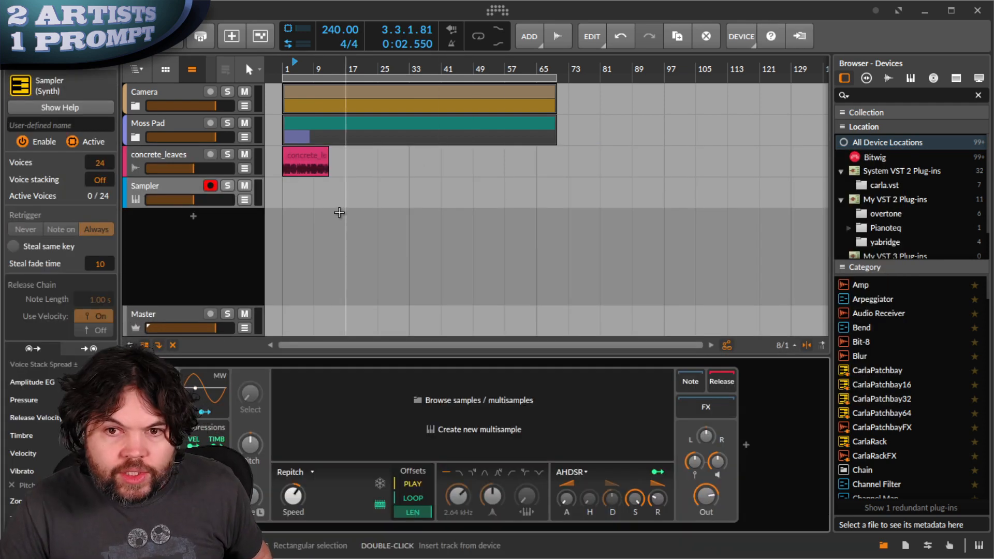
{"action": "left_click_drag", "start_coordinate": [314, 156], "coordinate": [239, 197]}
{"action": "left_click_drag", "start_coordinate": [166, 183], "coordinate": [501, 410]}
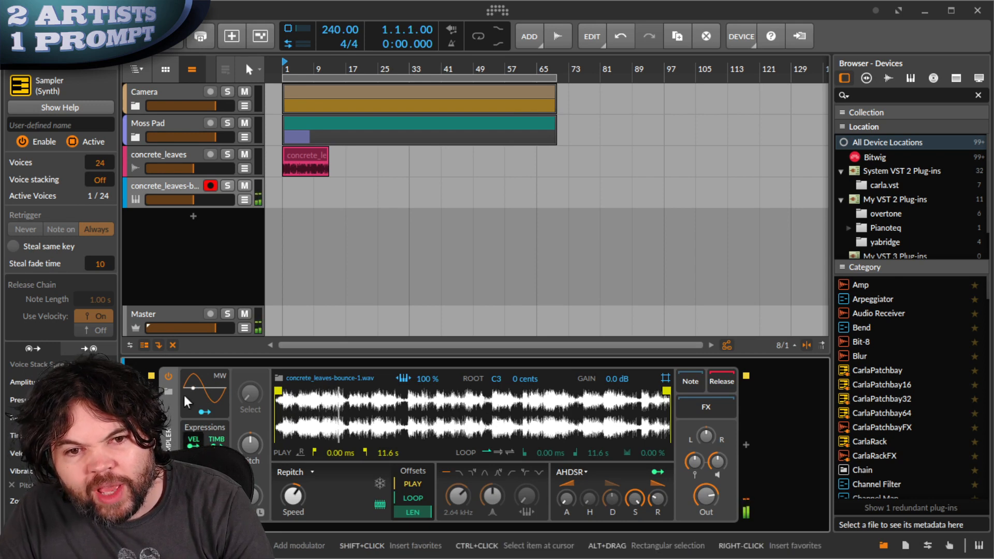
- Set Voices to 4, add a Voice Stack modulator, and switch the Sampler from Repitch to Textures
{"action": "left_click_drag", "start_coordinate": [104, 157], "coordinate": [103, 175]}
{"action": "left_click", "coordinate": [204, 494]}
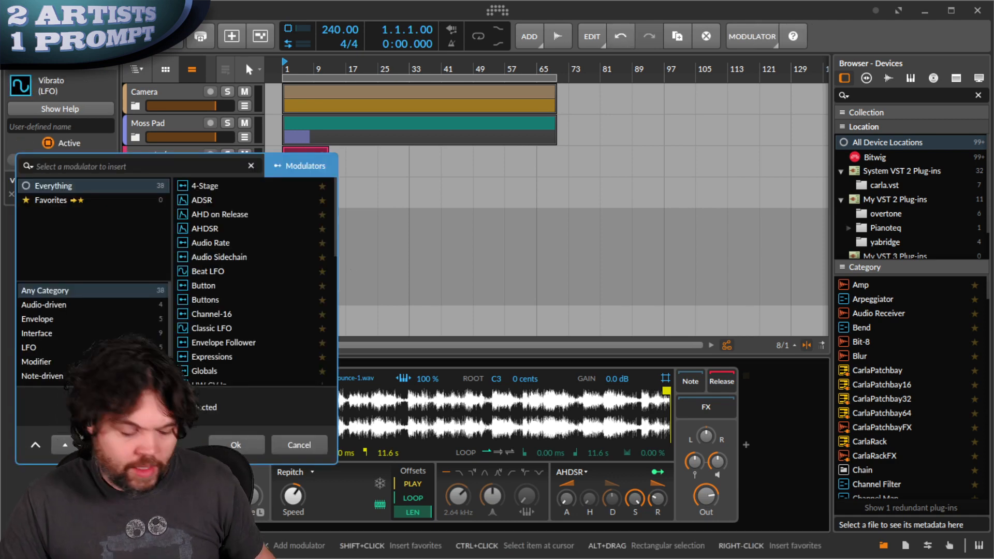
{"action": "type", "text": "voice"}
{"action": "key", "text": "Return"}
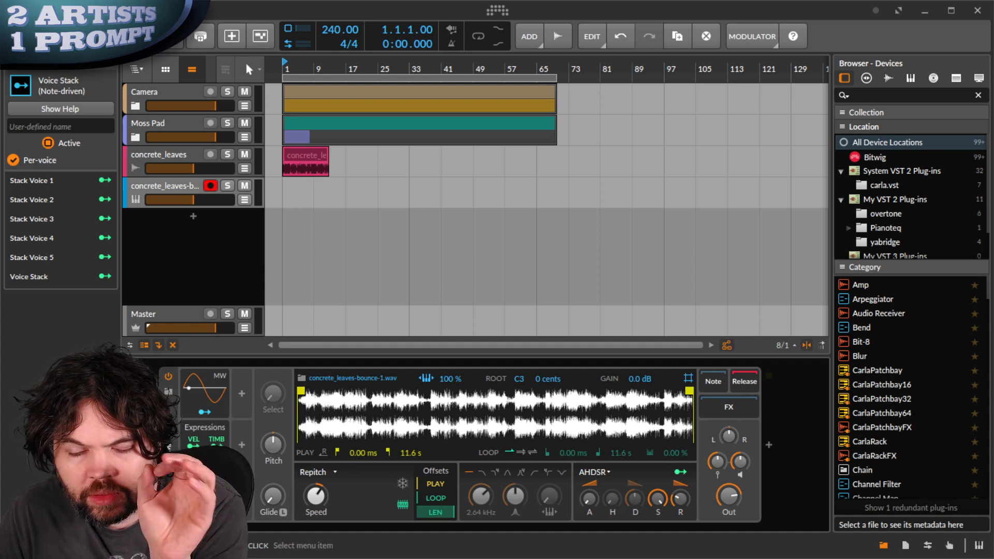
{"action": "left_click", "coordinate": [316, 472]}
{"action": "left_click", "coordinate": [333, 520]}
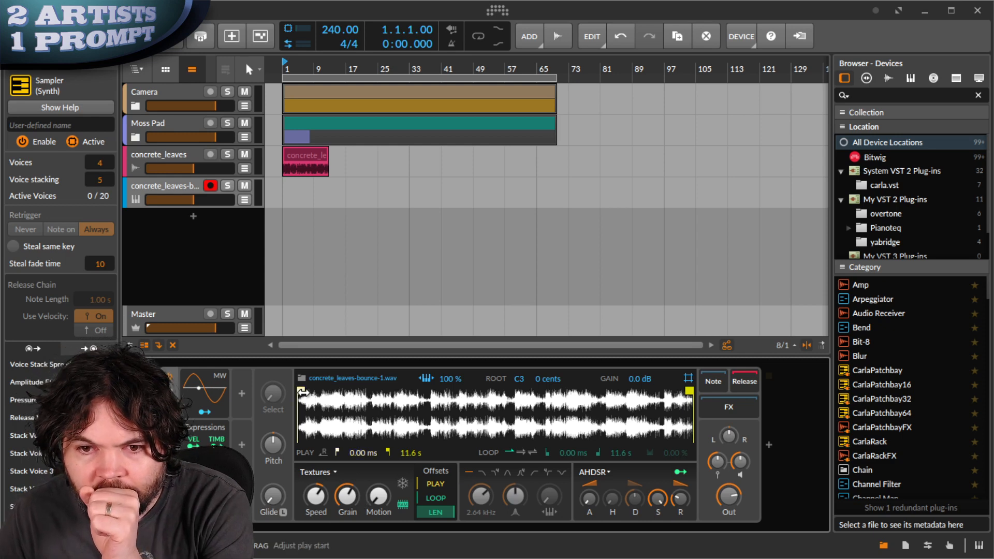
- Offset the sample start and enable forward looping from about 2.75 s to 7.95 s, shifted later
{"action": "left_click_drag", "start_coordinate": [417, 482], "coordinate": [426, 480]}
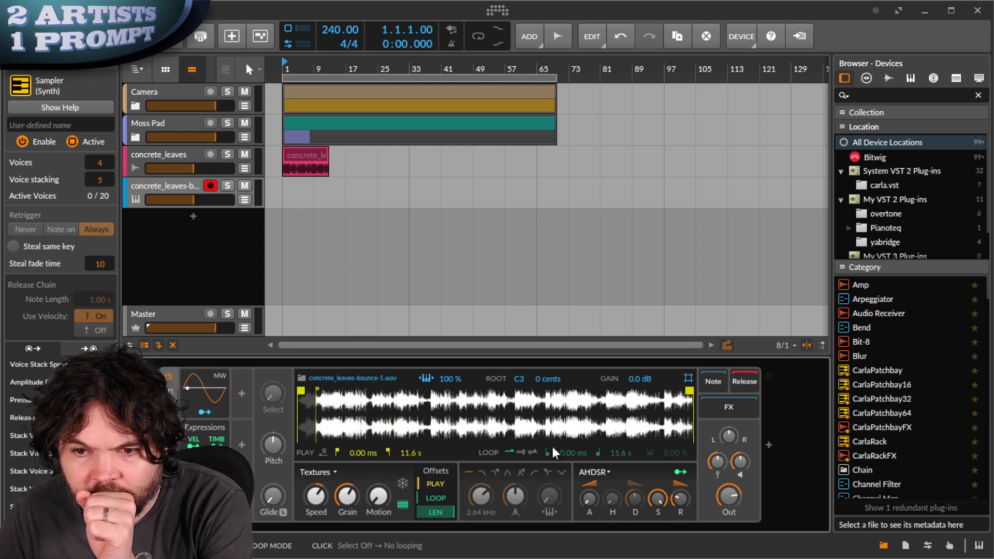
{"action": "left_click", "coordinate": [522, 451]}
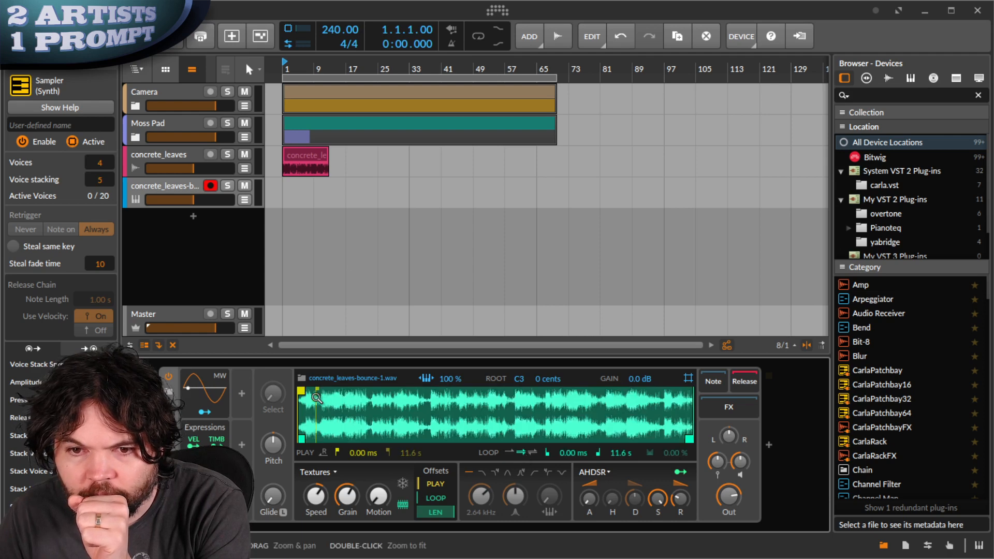
{"action": "left_click_drag", "start_coordinate": [303, 438], "coordinate": [394, 439]}
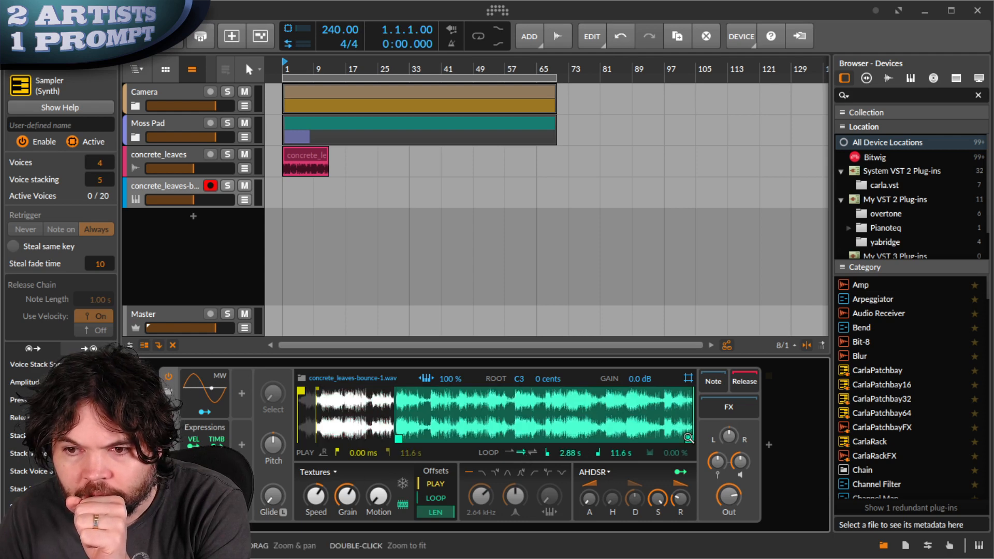
{"action": "left_click_drag", "start_coordinate": [687, 438], "coordinate": [567, 439]}
{"action": "left_click_drag", "start_coordinate": [448, 497], "coordinate": [450, 513]}
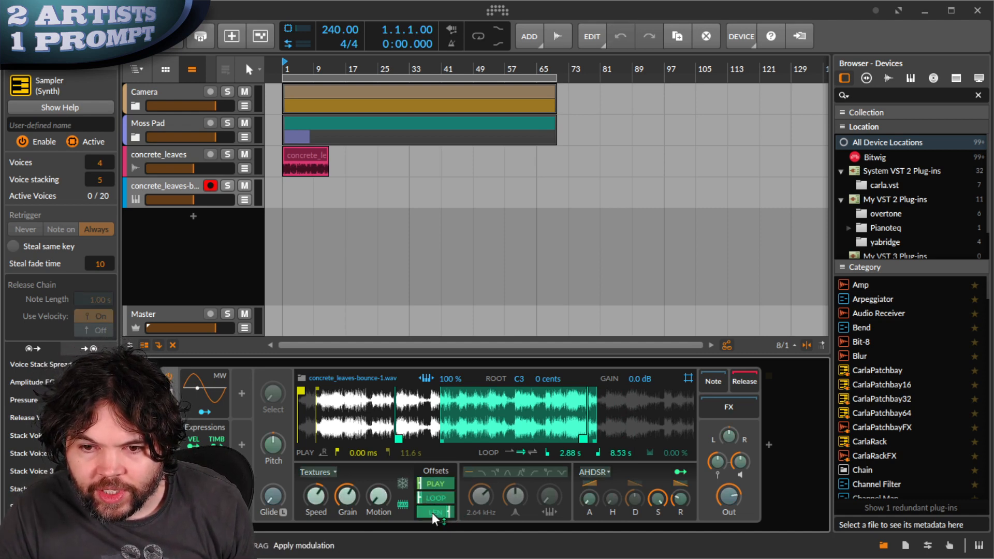
- Map the Voice Stack modulator onto the Sampler's play, loop and length offsets
{"action": "left_click_drag", "start_coordinate": [432, 514], "coordinate": [431, 533]}
{"action": "left_click", "coordinate": [204, 512]}
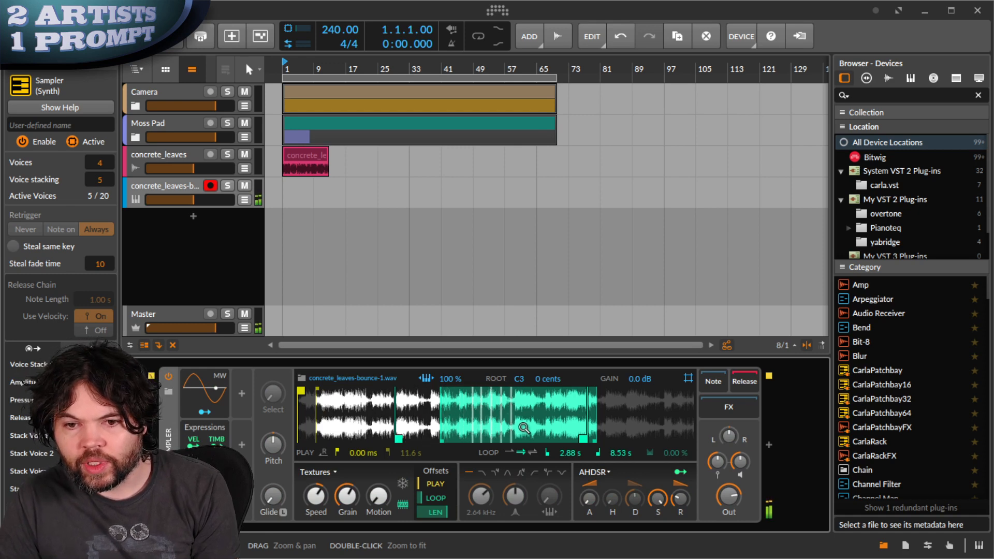
{"action": "left_click", "coordinate": [204, 514]}
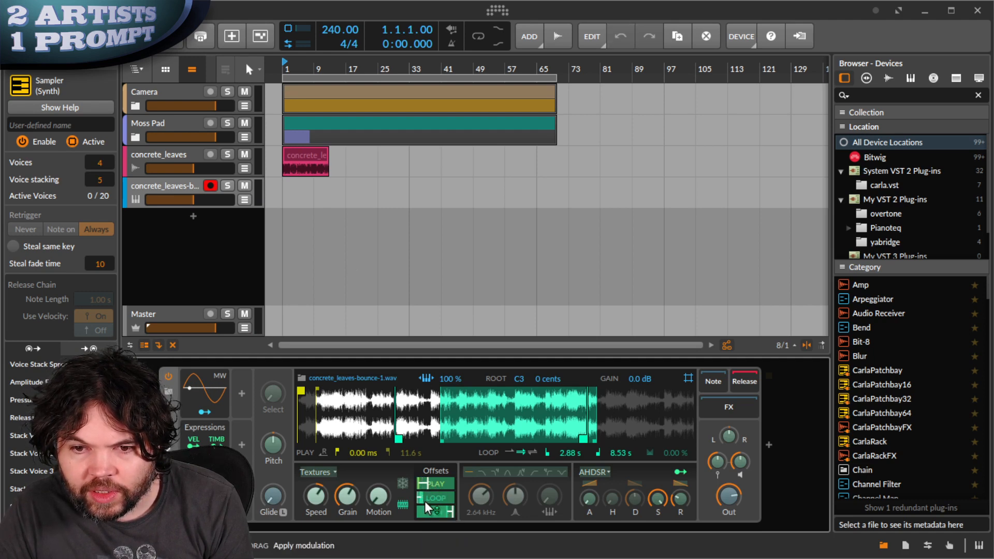
{"action": "left_click", "coordinate": [501, 478]}
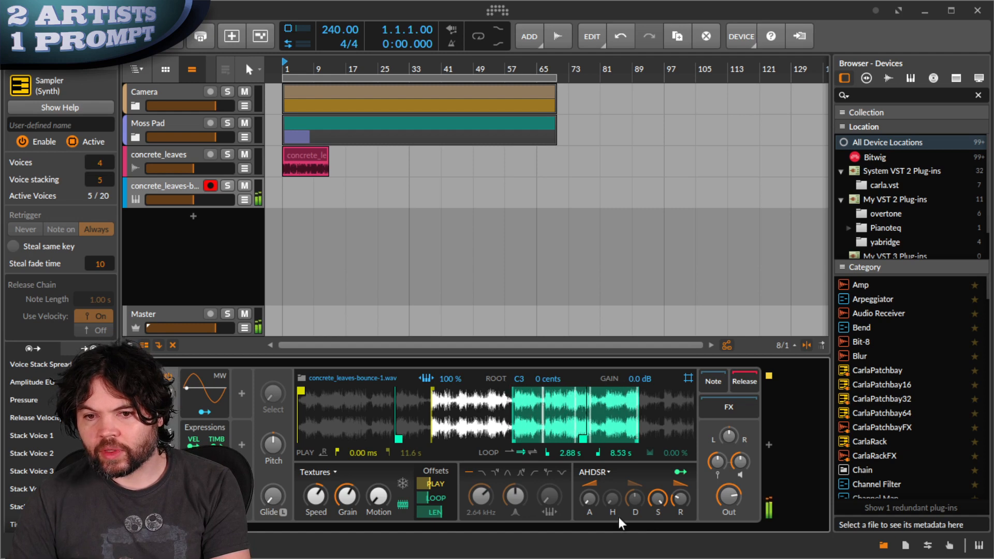
- Set grain size to 52.8 ms, motion to about 169 %, speed to 59 %, and lengthen attack and release to 531 ms
{"action": "left_click_drag", "start_coordinate": [346, 495], "coordinate": [346, 496]}
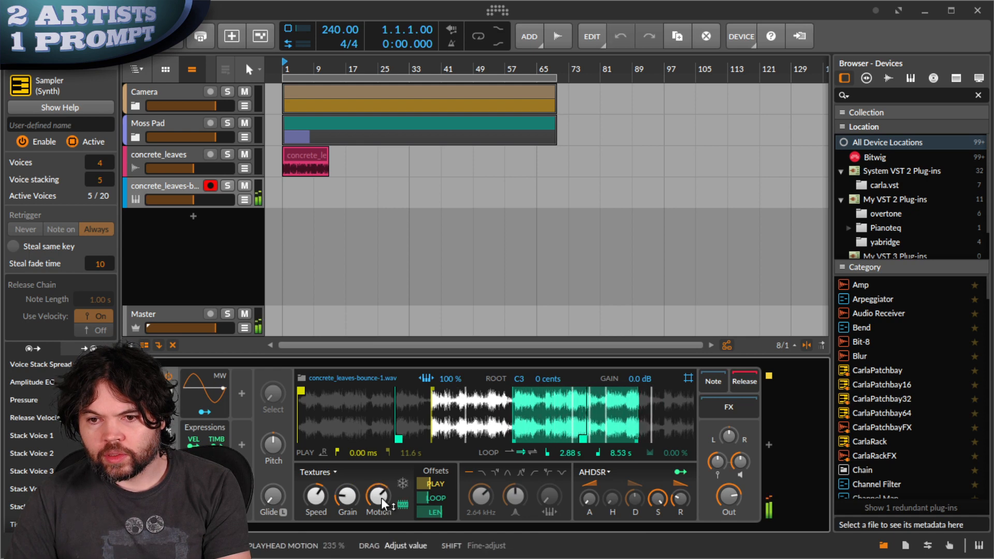
{"action": "left_click_drag", "start_coordinate": [381, 498], "coordinate": [378, 498]}
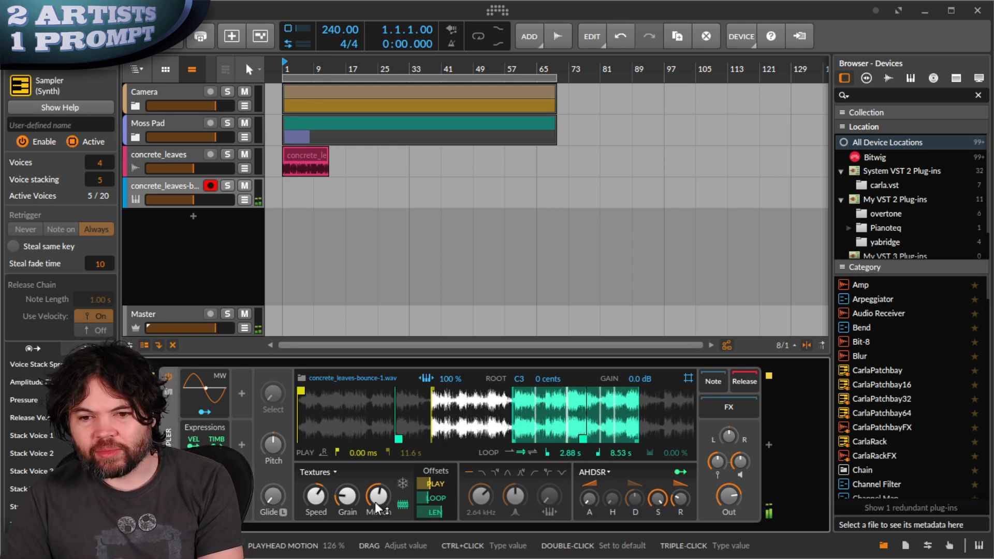
{"action": "left_click_drag", "start_coordinate": [376, 498], "coordinate": [377, 497]}
{"action": "left_click_drag", "start_coordinate": [591, 496], "coordinate": [591, 496]}
{"action": "left_click_drag", "start_coordinate": [676, 498], "coordinate": [676, 496]}
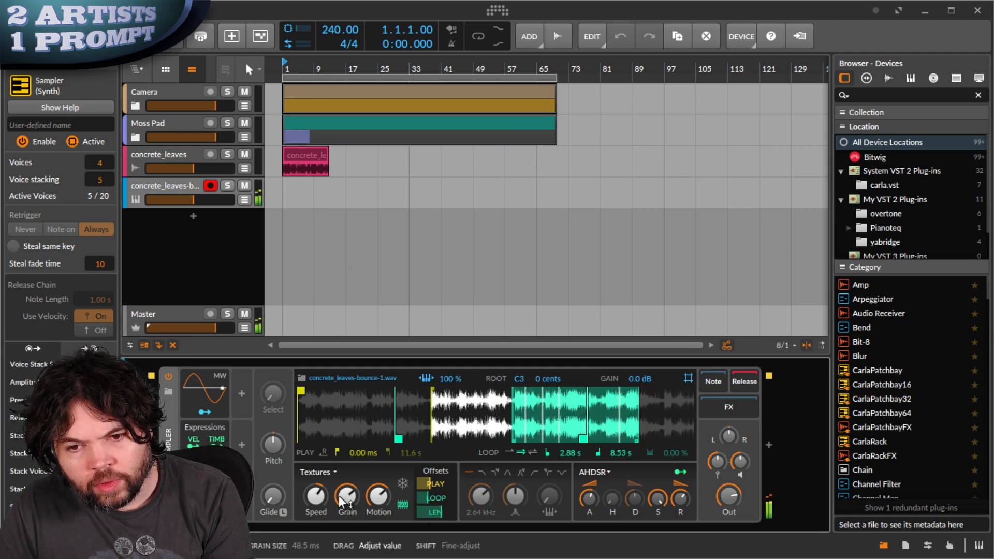
{"action": "mouse_move", "coordinate": [340, 498]}
{"action": "left_mouse_down"}
{"action": "mouse_move", "coordinate": [343, 510]}
{"action": "mouse_move", "coordinate": [345, 495]}
{"action": "left_mouse_up"}
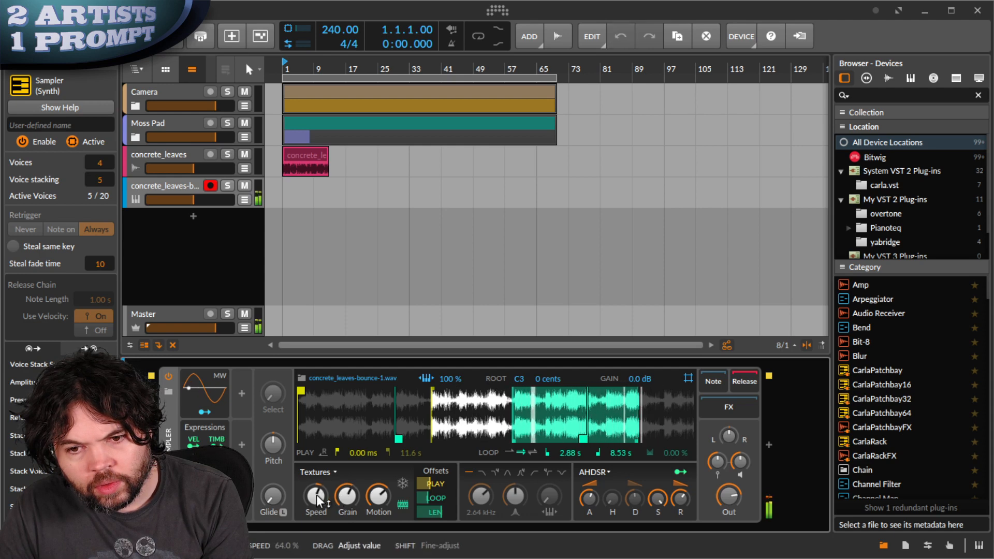
{"action": "left_click_drag", "start_coordinate": [317, 498], "coordinate": [317, 498]}
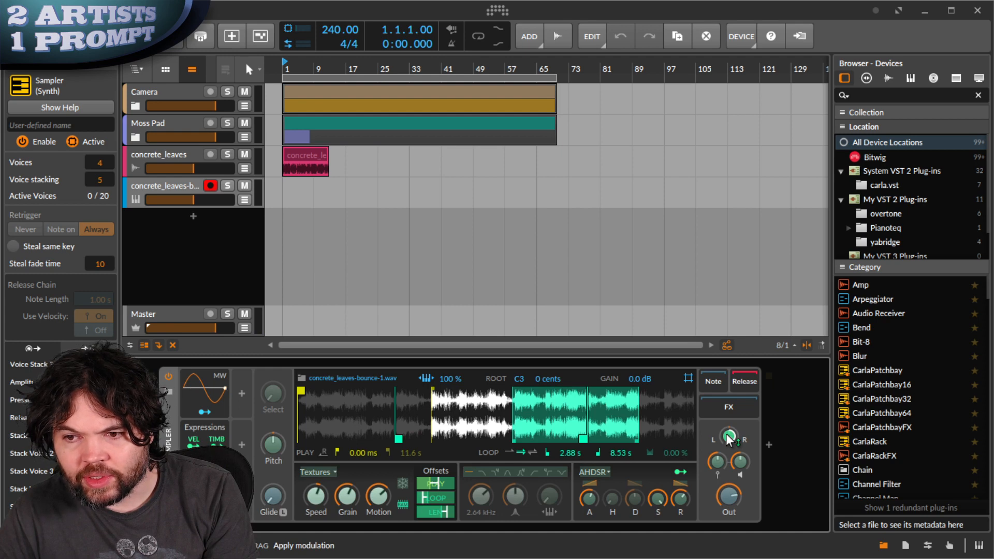
- Map voice-stack spread onto pan, then set a band-pass filter at 1.81 kHz, centred keytracking, about 38 % resonance
{"action": "left_click_drag", "start_coordinate": [725, 434], "coordinate": [725, 434]}
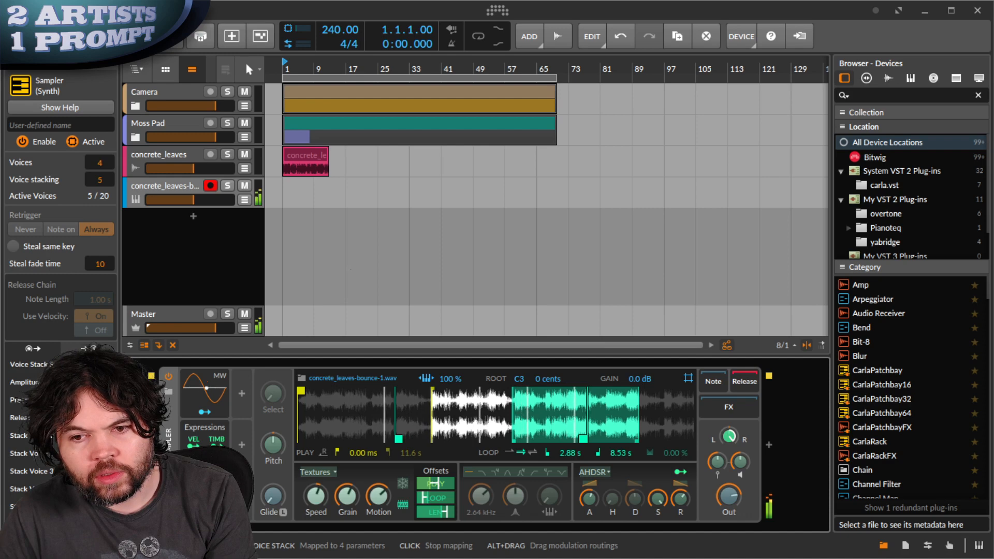
{"action": "left_click", "coordinate": [205, 516]}
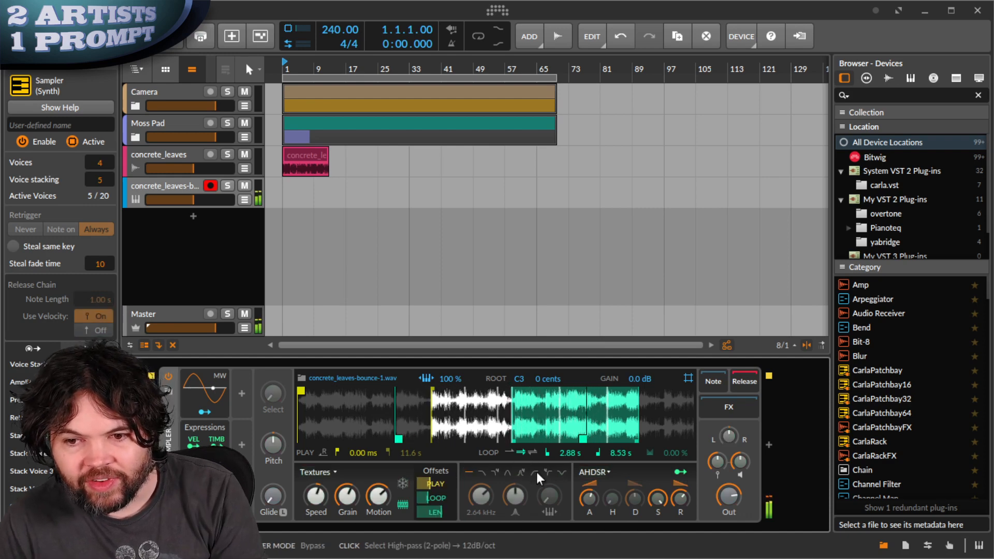
{"action": "left_click", "coordinate": [504, 473]}
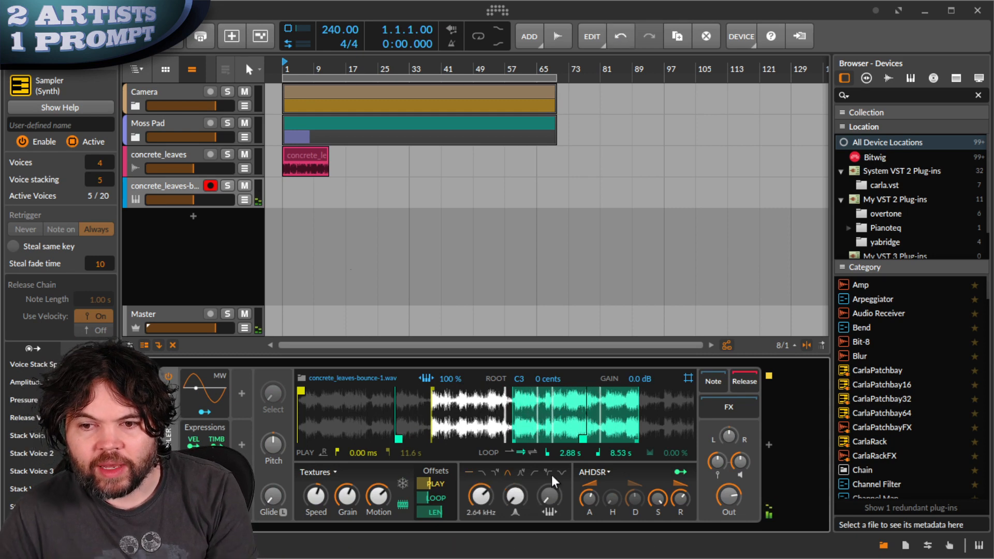
{"action": "left_click_drag", "start_coordinate": [552, 492], "coordinate": [551, 492]}
{"action": "left_click_drag", "start_coordinate": [481, 495], "coordinate": [516, 496]}
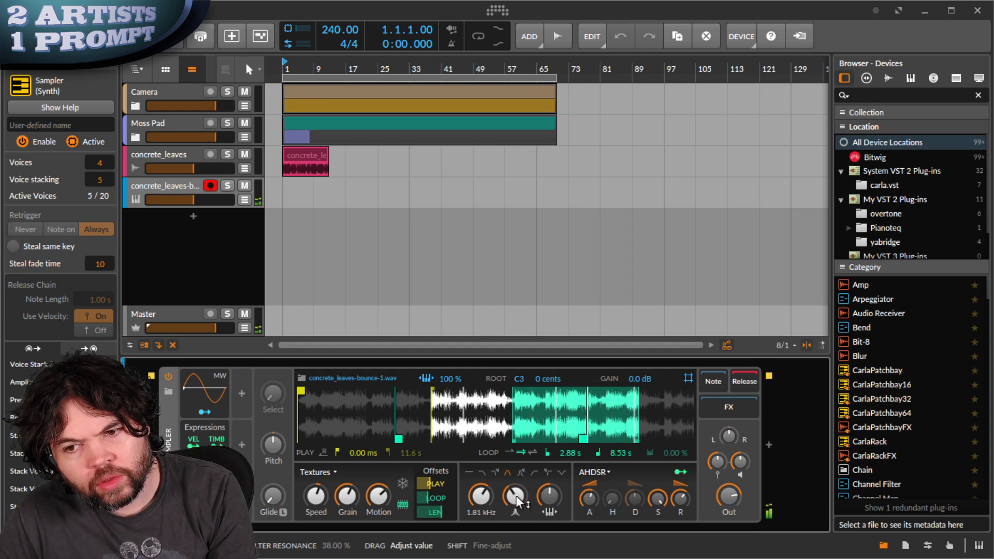
{"action": "left_click_drag", "start_coordinate": [516, 499], "coordinate": [516, 498]}
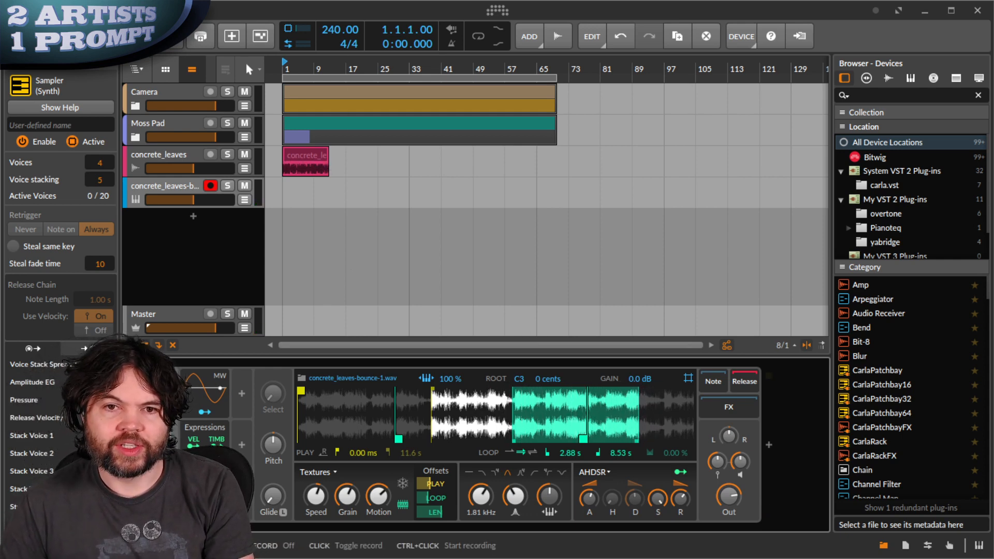
- Record a MIDI clip on the bounce track and stretch it to about bar 67
{"action": "key", "text": "space"}
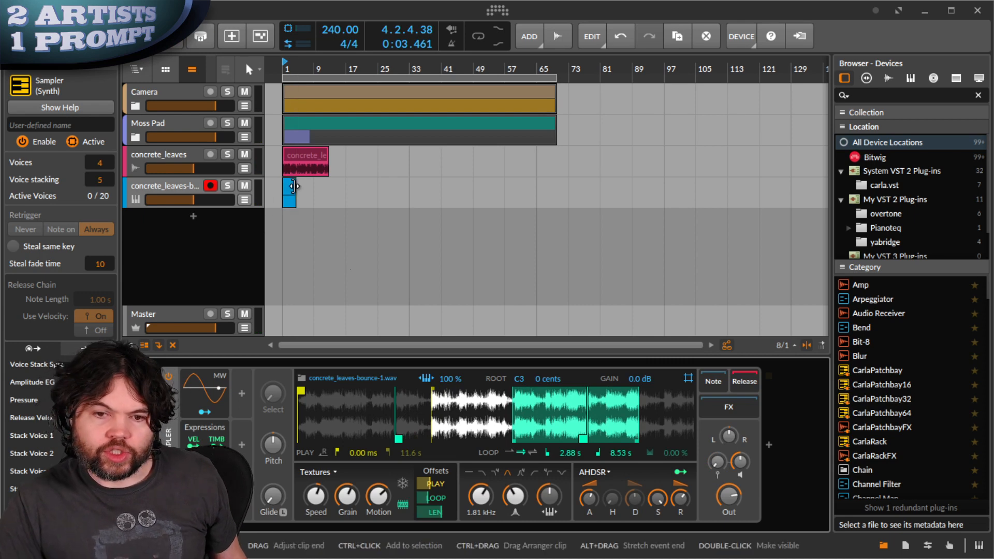
{"action": "left_click_drag", "start_coordinate": [293, 186], "coordinate": [559, 200]}
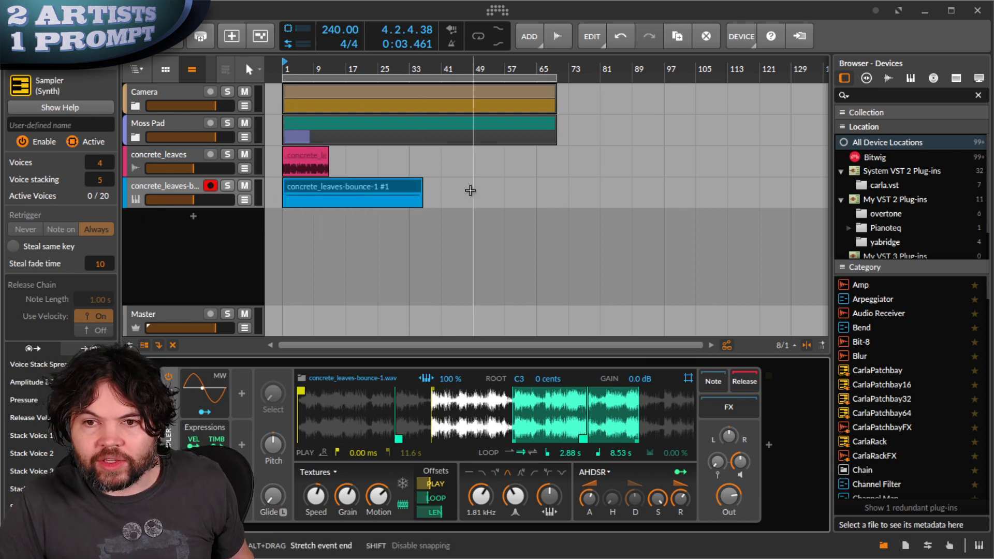
{"action": "left_click_drag", "start_coordinate": [421, 192], "coordinate": [555, 188]}
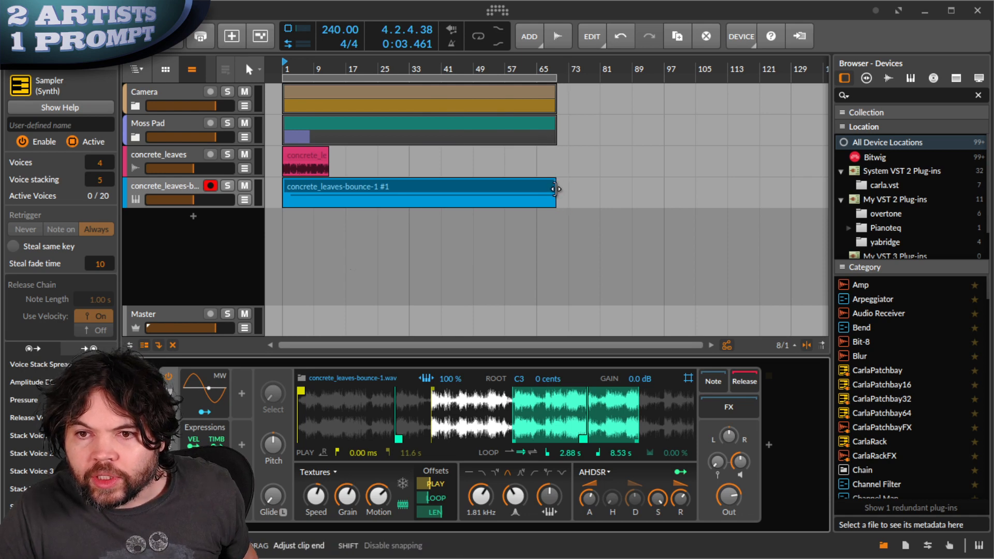
- Mute the concrete_leaves track, play the arrangement from the start, and select the bounce clip
{"action": "left_click", "coordinate": [244, 154]}
{"action": "mouse_move", "coordinate": [163, 184]}
{"action": "left_mouse_down"}
{"action": "mouse_move", "coordinate": [163, 157]}
{"action": "mouse_move", "coordinate": [165, 190]}
{"action": "left_mouse_up"}
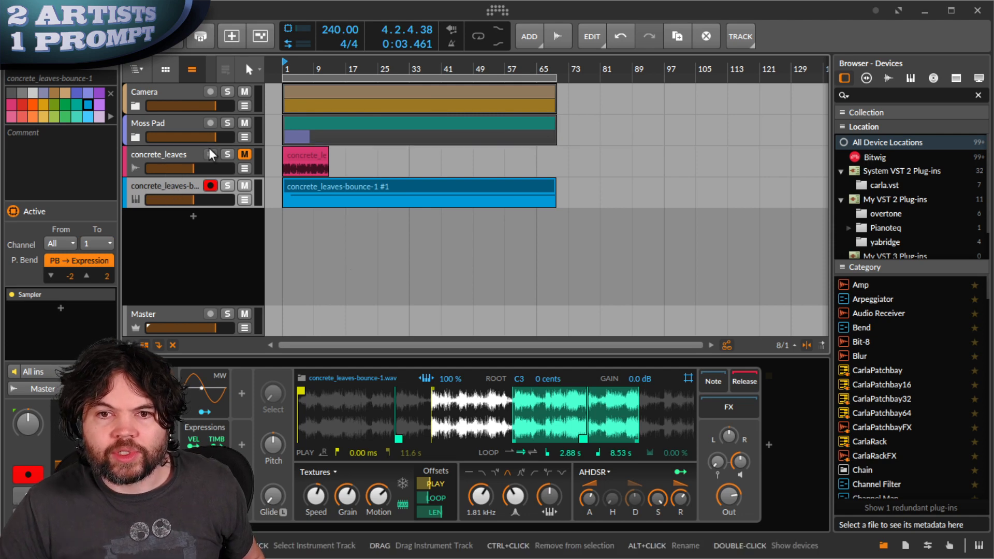
{"action": "left_click", "coordinate": [86, 37]}
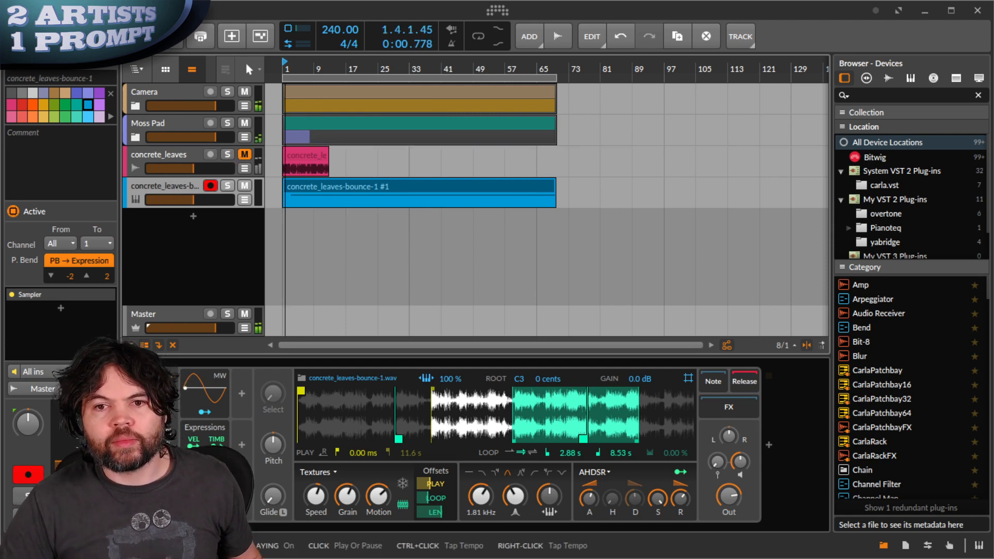
{"action": "left_click", "coordinate": [312, 188]}
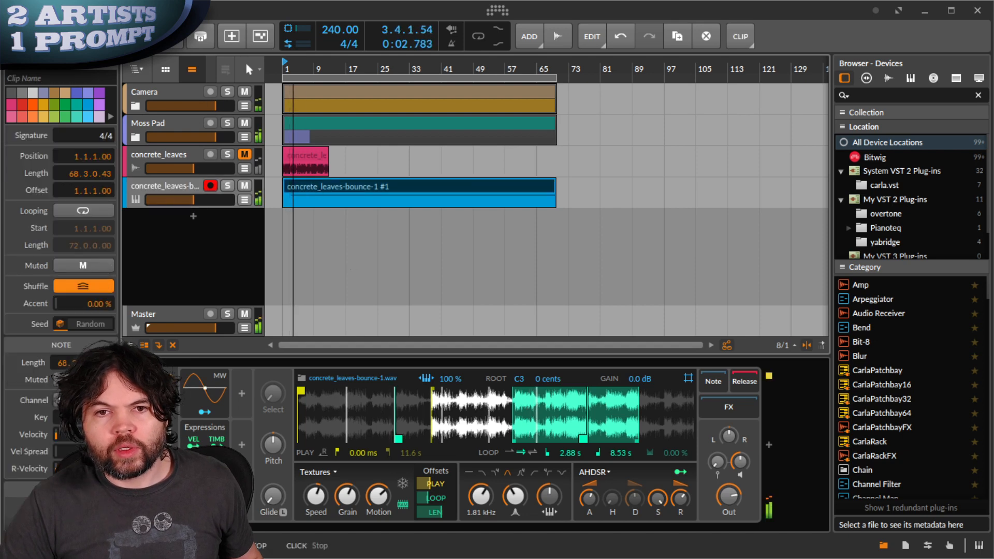
- In the clip's note editor, move the C3 note to start at bar 1
{"action": "key", "text": "e"}
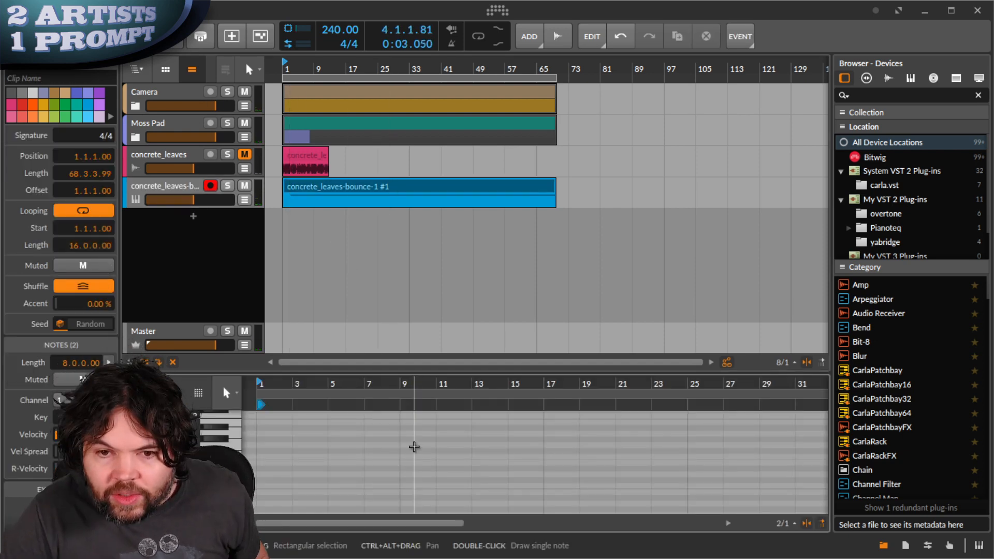
{"action": "left_click", "coordinate": [202, 393]}
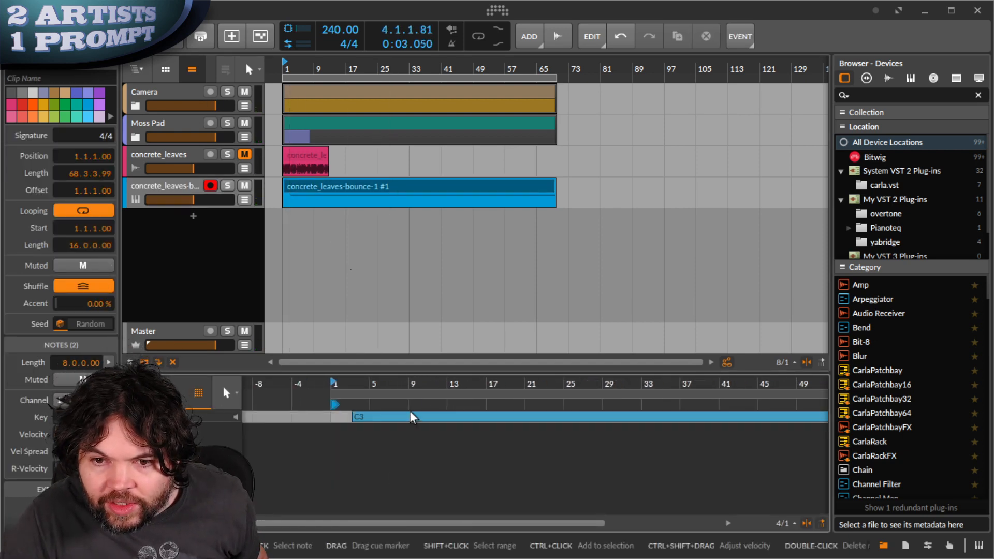
{"action": "left_click_drag", "start_coordinate": [410, 419], "coordinate": [395, 418]}
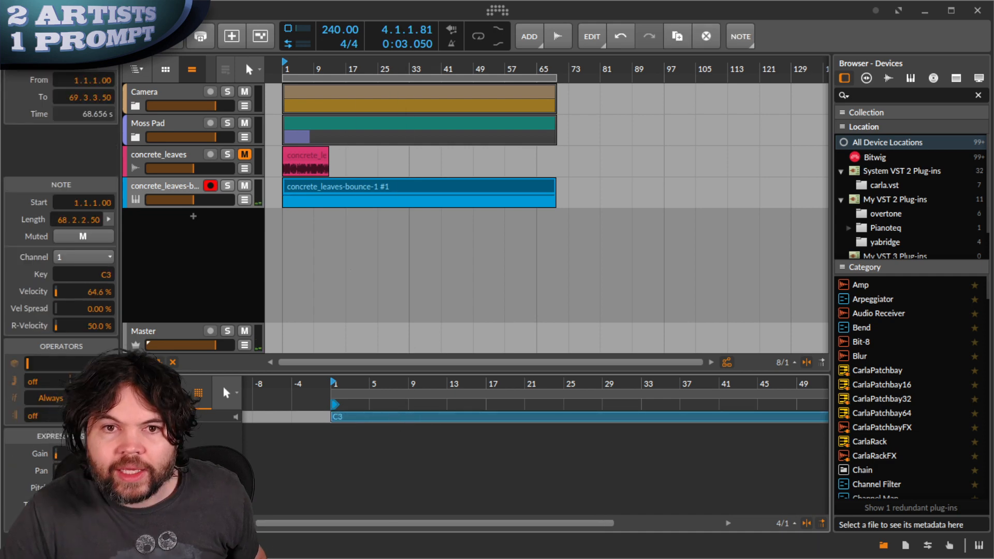
- Play from the start, lower the bounce track to -21.3 dB, then show its Sampler again
{"action": "left_click", "coordinate": [112, 36]}
{"action": "left_click", "coordinate": [84, 36]}
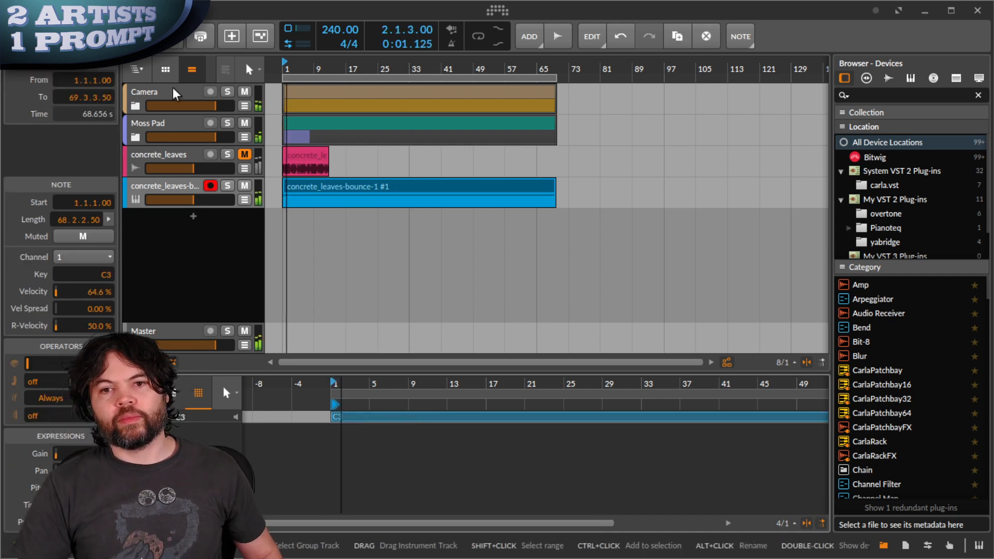
{"action": "left_click", "coordinate": [190, 203]}
{"action": "left_click_drag", "start_coordinate": [190, 203], "coordinate": [189, 199]}
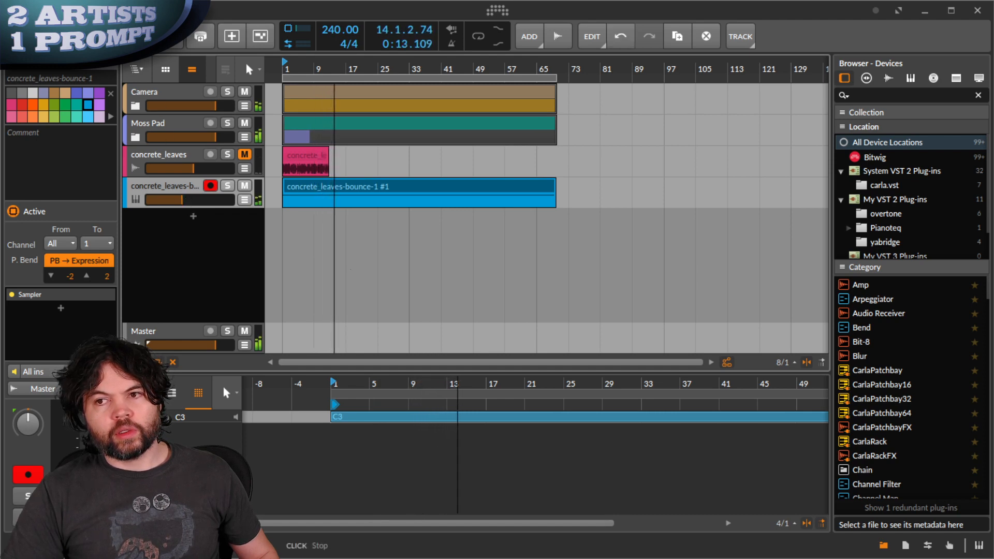
{"action": "key", "text": "space"}
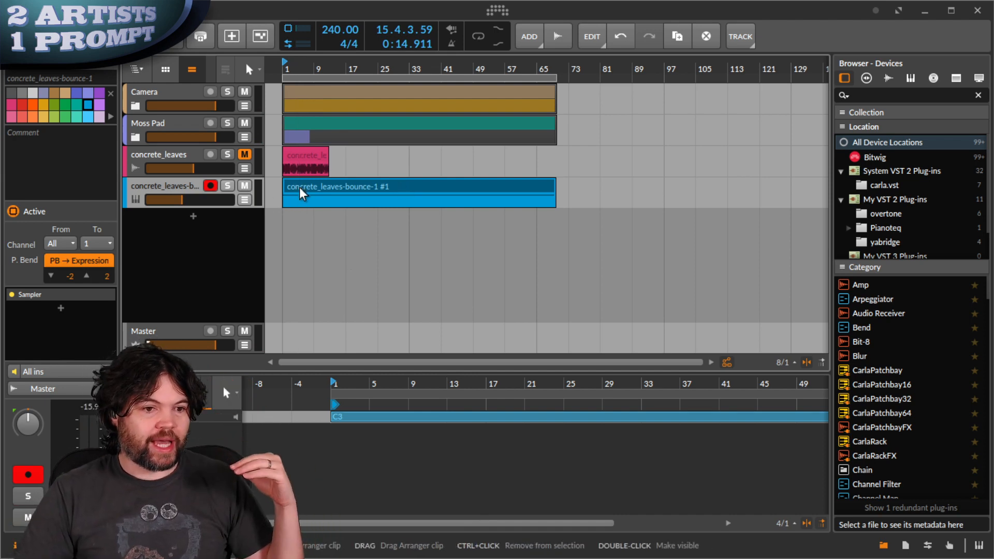
{"action": "left_click", "coordinate": [316, 190]}
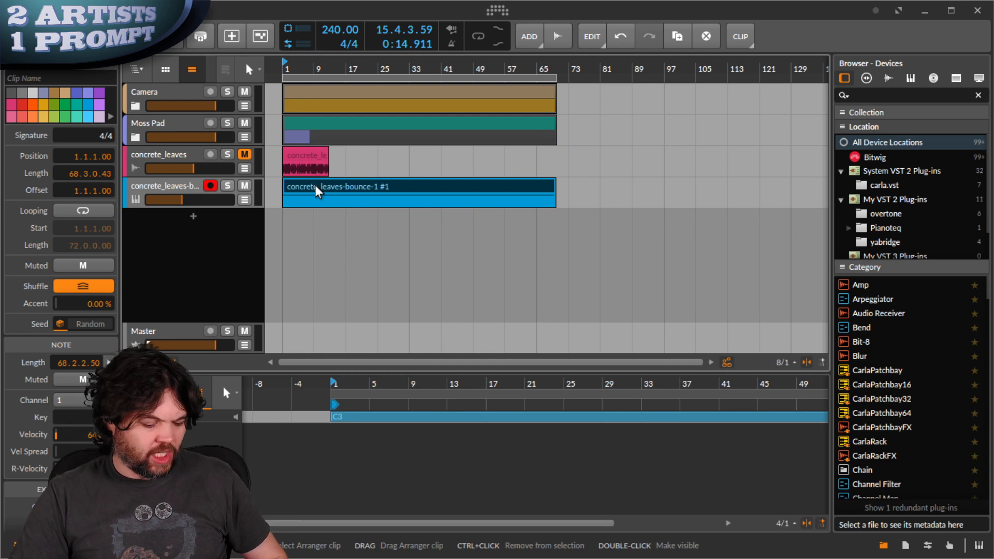
{"action": "key", "text": "d"}
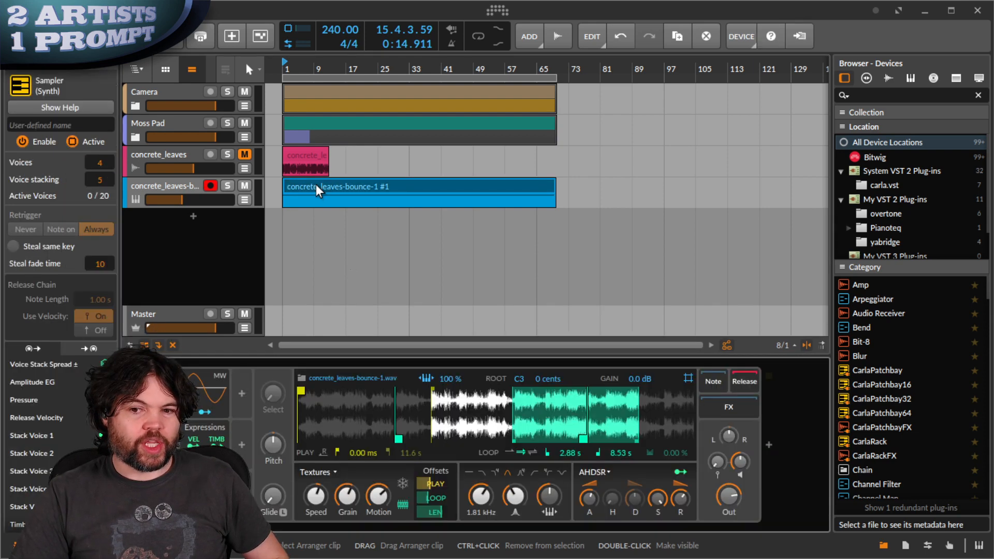